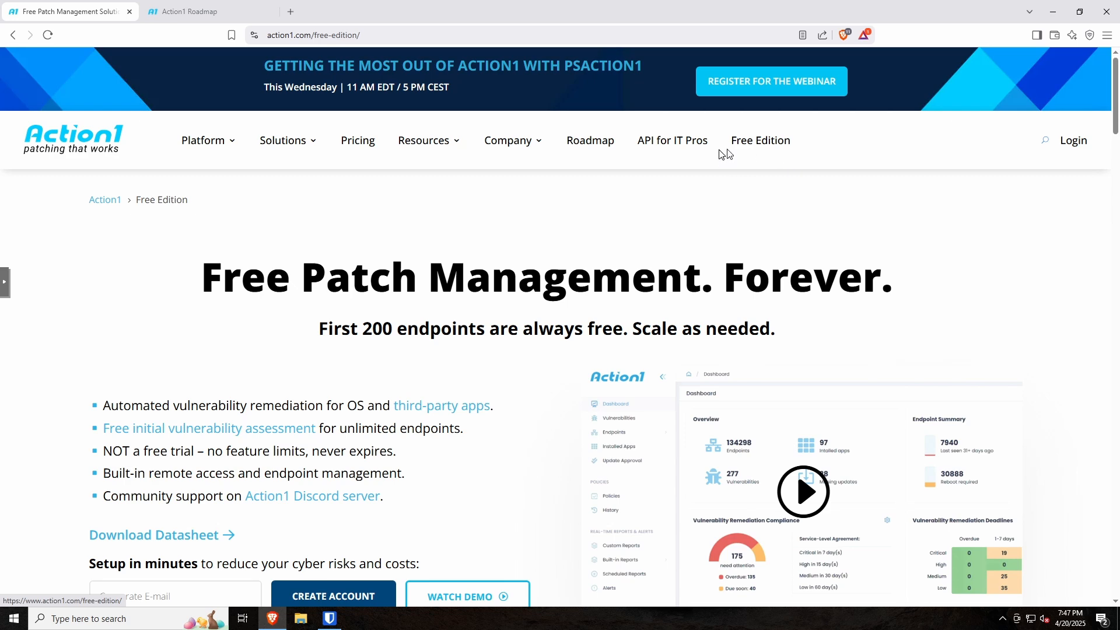
Step: Close the Action1 Roadmap tab and return to the Free Edition sign-up form's Corporate E-mail field
{"action": "left_click", "coordinate": [191, 10]}
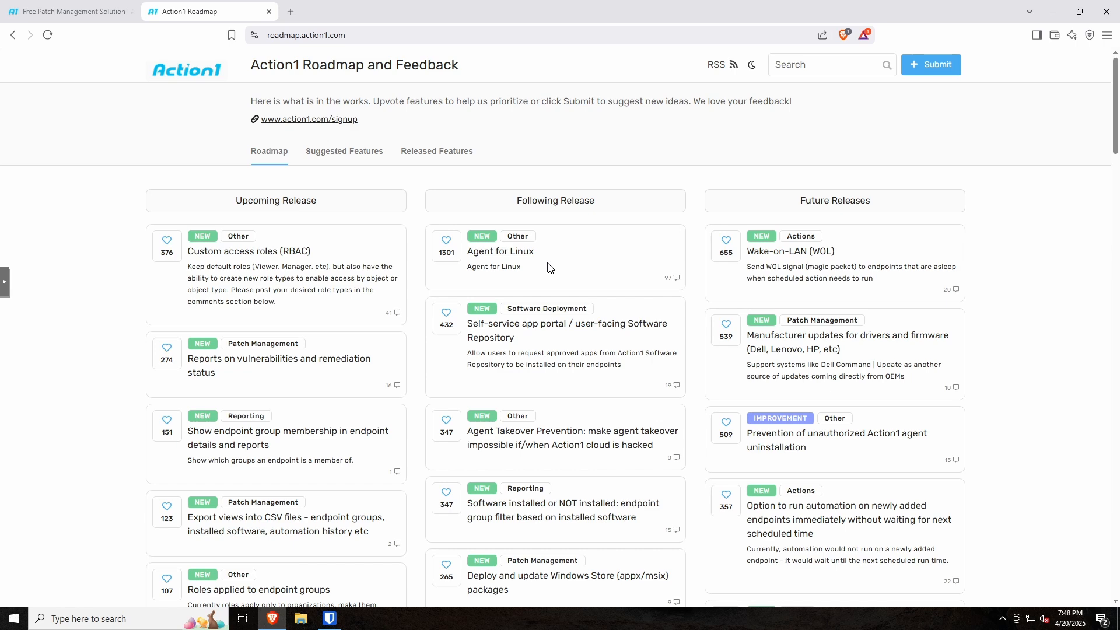
{"action": "left_click", "coordinate": [269, 12]}
{"action": "mouse_move", "coordinate": [175, 182]}
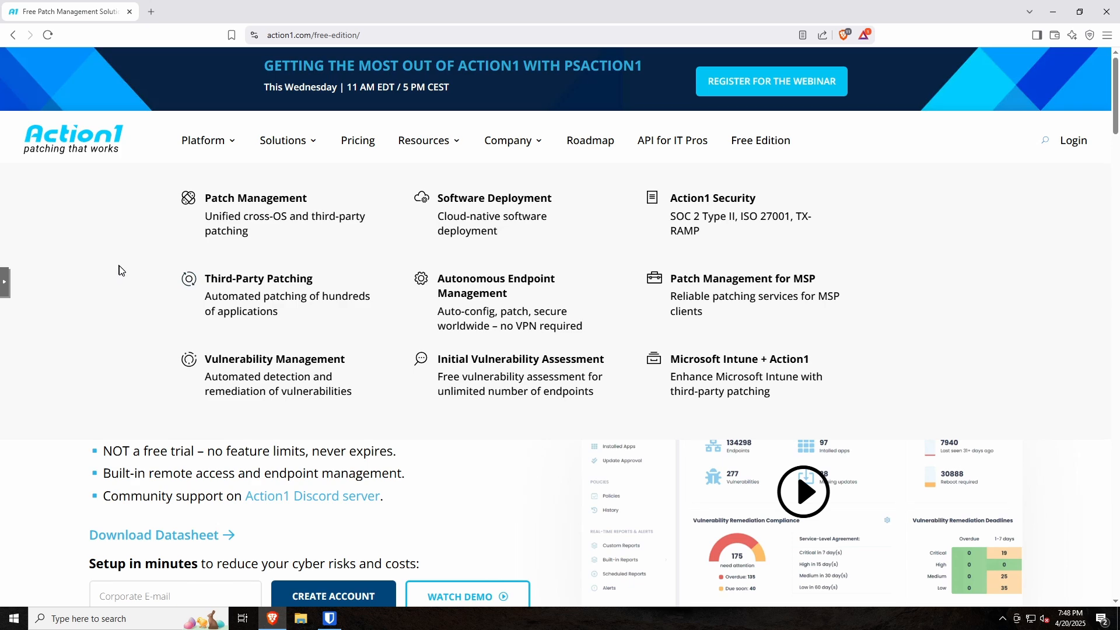
{"action": "scroll", "coordinate": [118, 270], "scroll_direction": "down", "scroll_amount": 3}
{"action": "scroll", "coordinate": [138, 267], "scroll_direction": "up", "scroll_amount": 3}
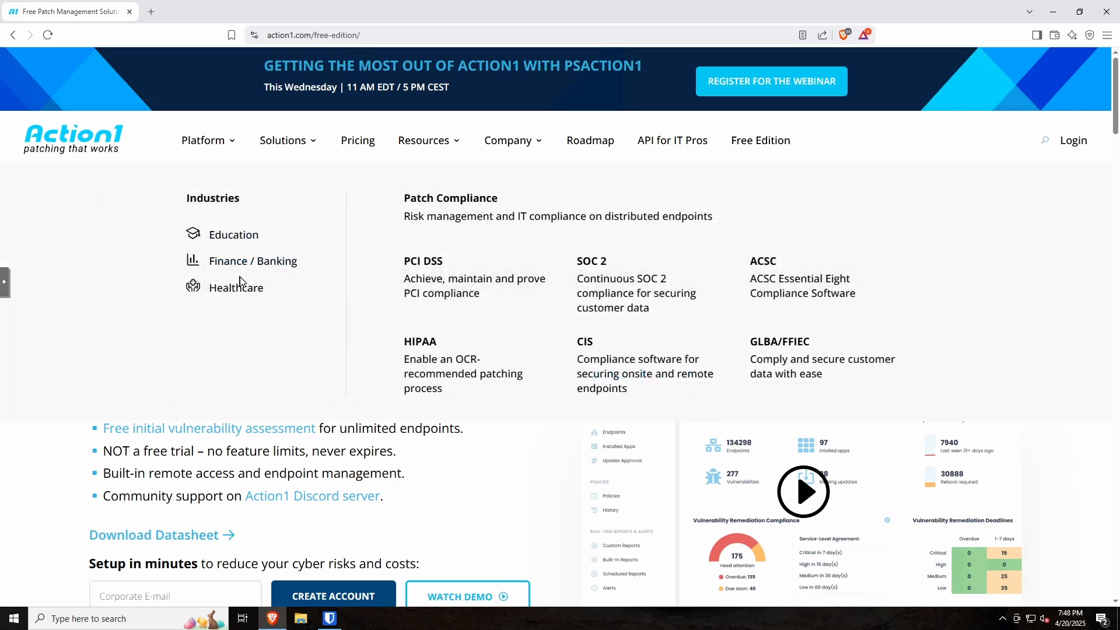
{"action": "scroll", "coordinate": [239, 280], "scroll_direction": "down", "scroll_amount": 3}
{"action": "left_click", "coordinate": [151, 413]}
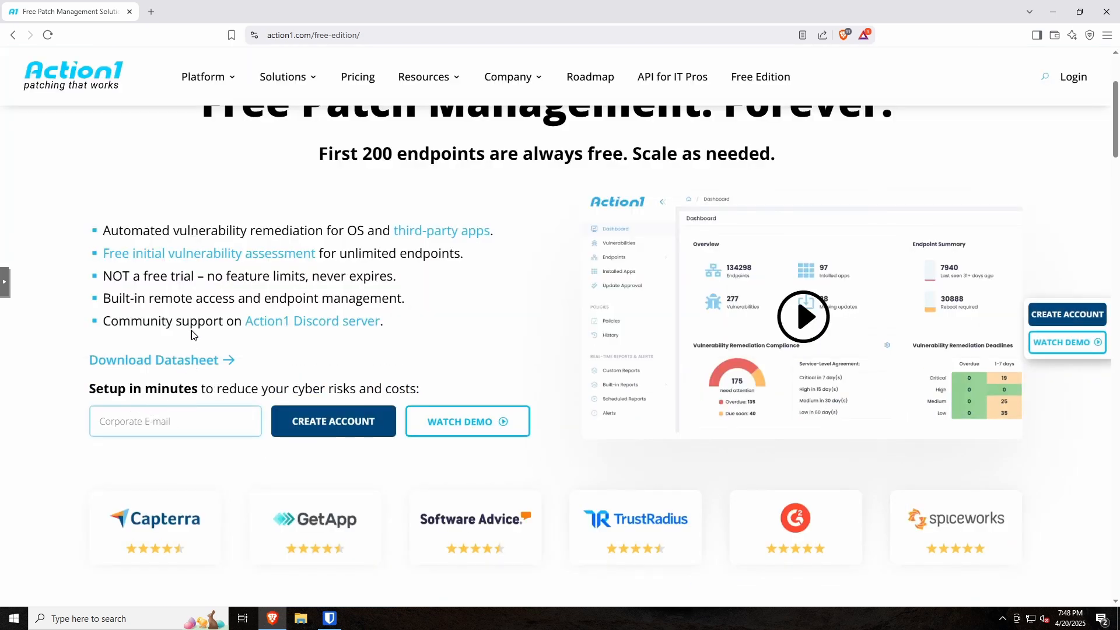
Step: Enter the corporate e-mail, start a free account, and choose the North America data region
{"action": "left_click", "coordinate": [304, 428]}
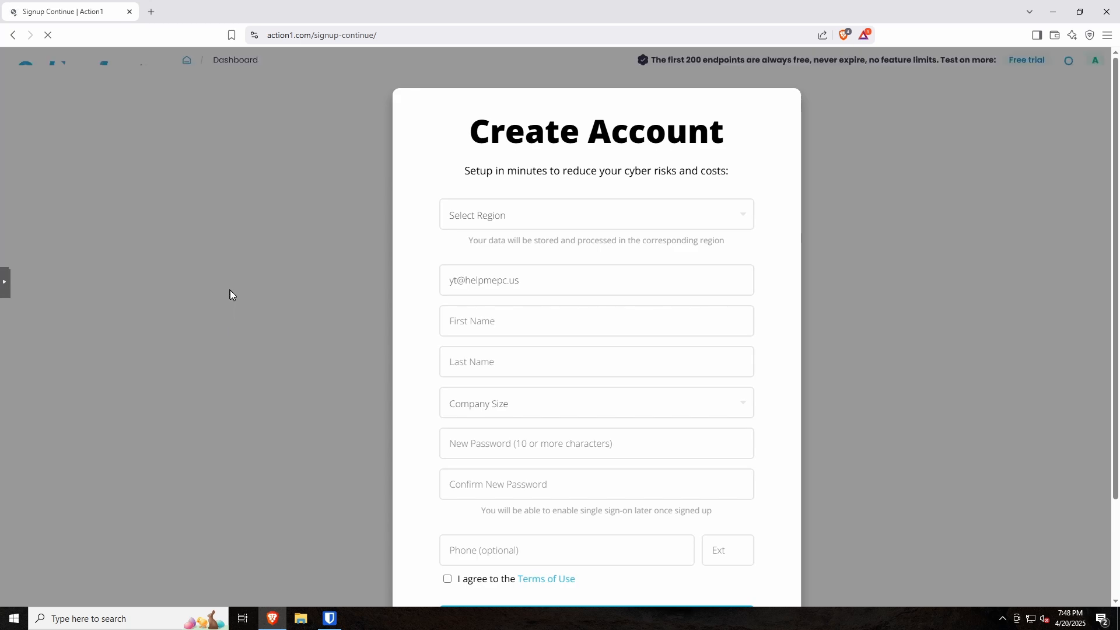
{"action": "left_click", "coordinate": [554, 220]}
{"action": "left_click", "coordinate": [544, 240]}
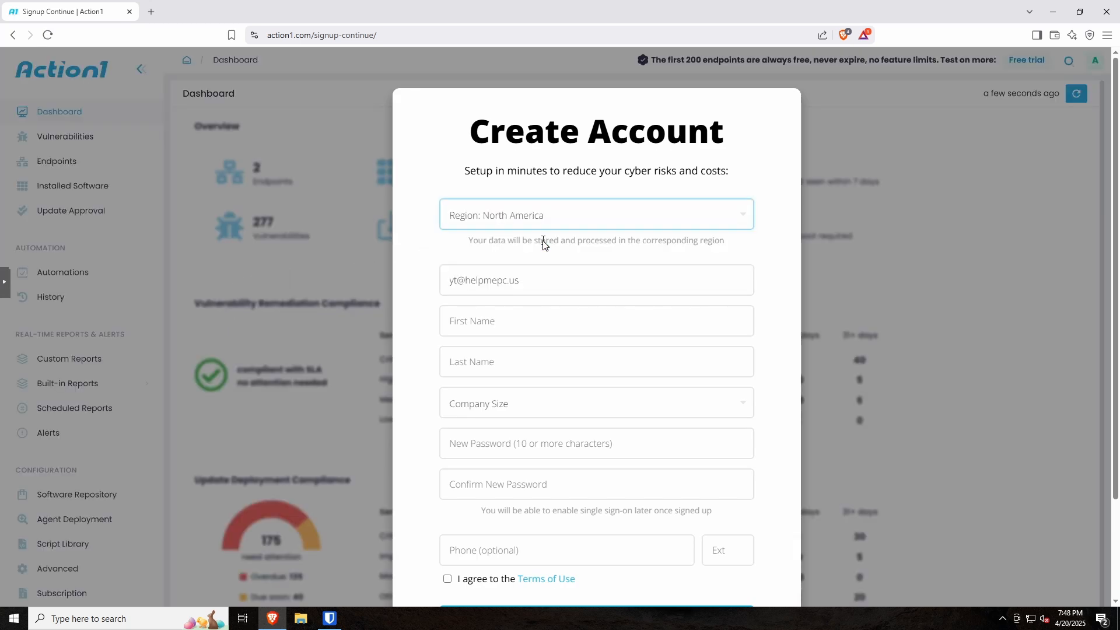
{"action": "left_click", "coordinate": [549, 218]}
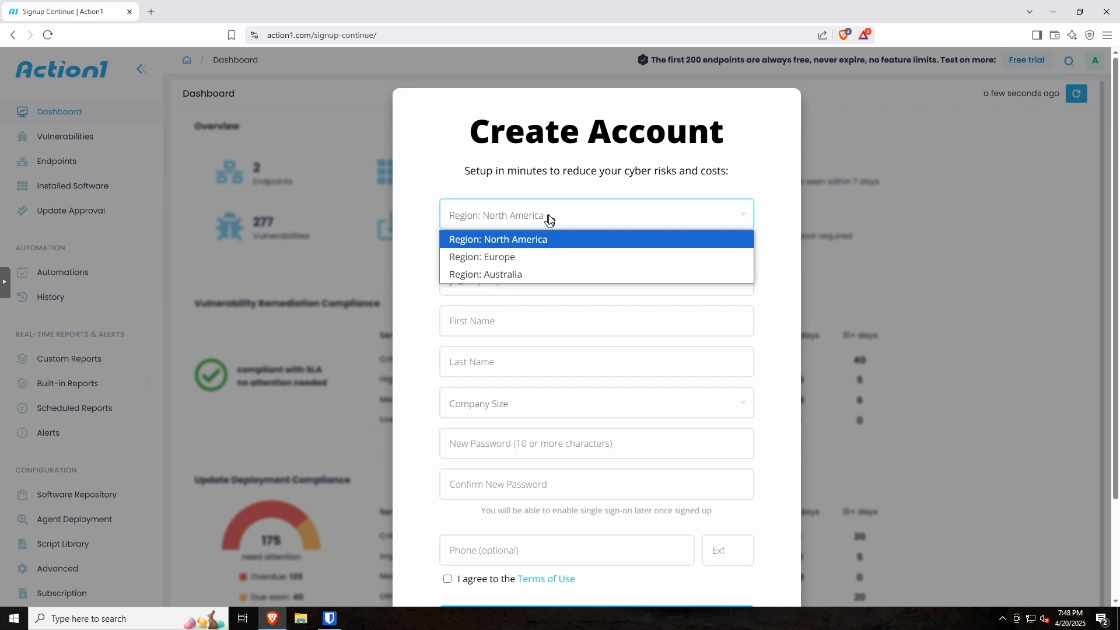
{"action": "left_click", "coordinate": [427, 216]}
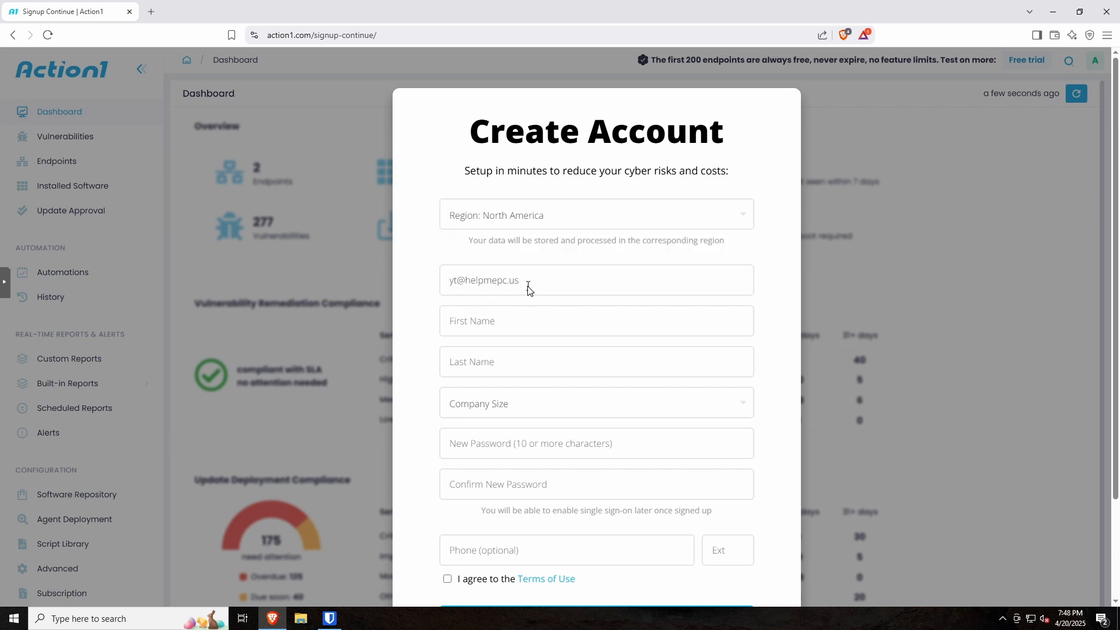
Step: Fill in the first and last name and set company size to 1-200
{"action": "left_click", "coordinate": [520, 315]}
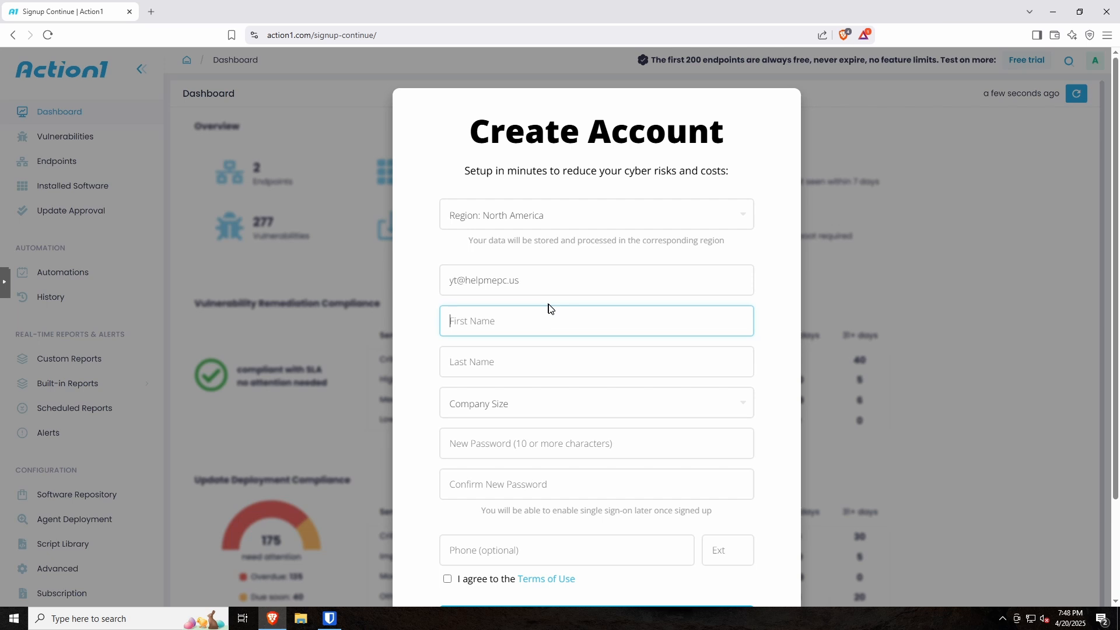
{"action": "type", "text": "Help Me"}
{"action": "key", "text": "Tab"}
{"action": "type", "text": "P"}
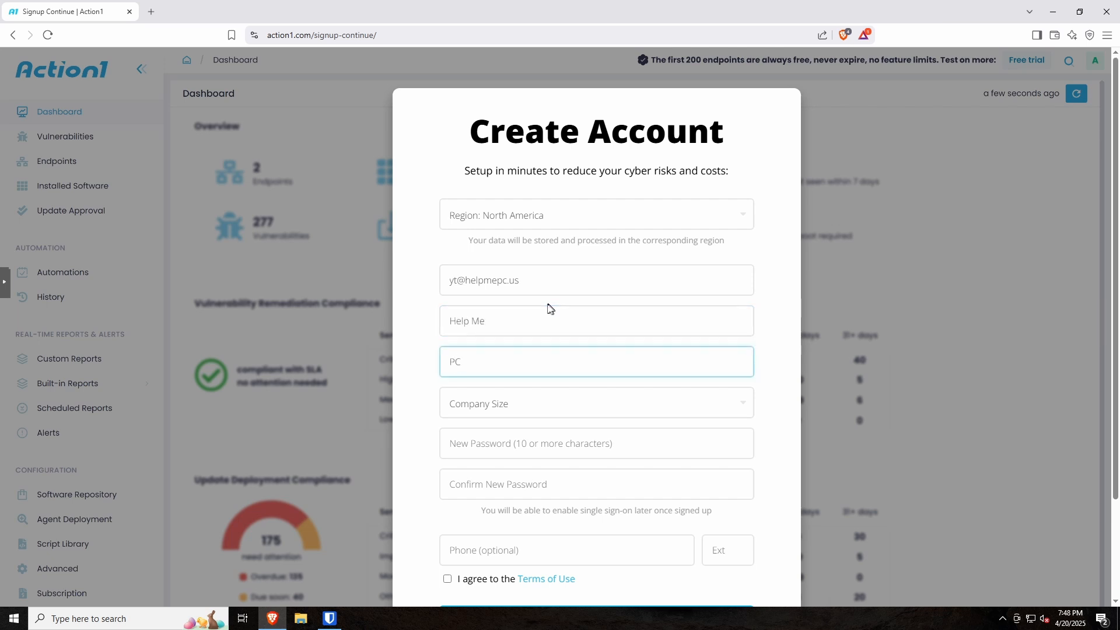
{"action": "left_click", "coordinate": [472, 417]}
{"action": "left_click", "coordinate": [482, 425]}
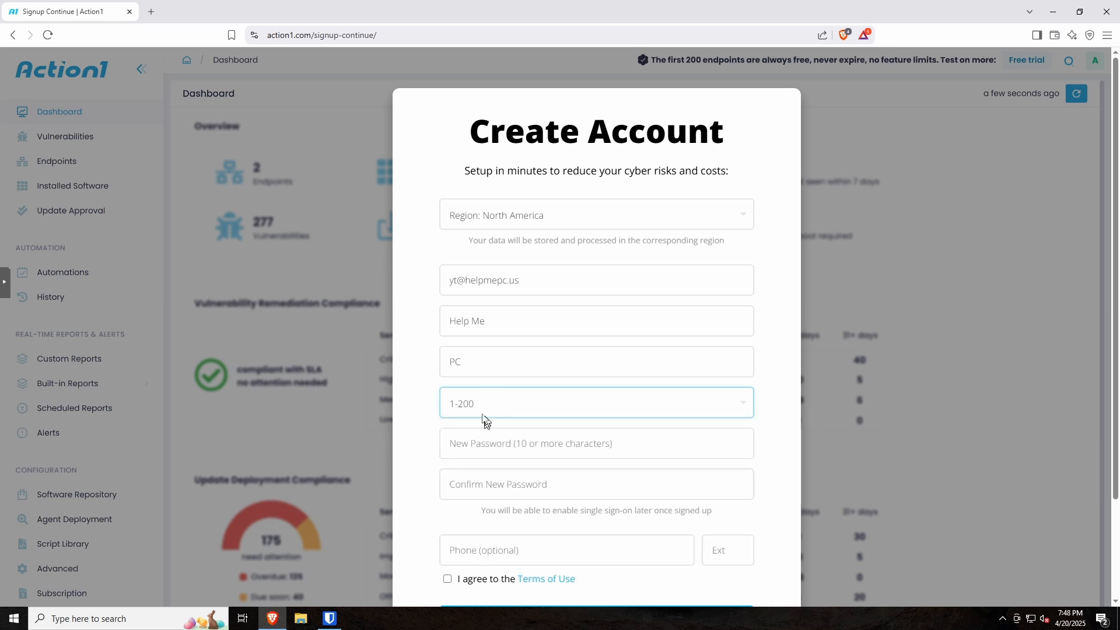
Step: Enter and confirm the account password, accept the Terms of Use, and submit the sign-up
{"action": "scroll", "coordinate": [418, 354], "scroll_direction": "down", "scroll_amount": 1}
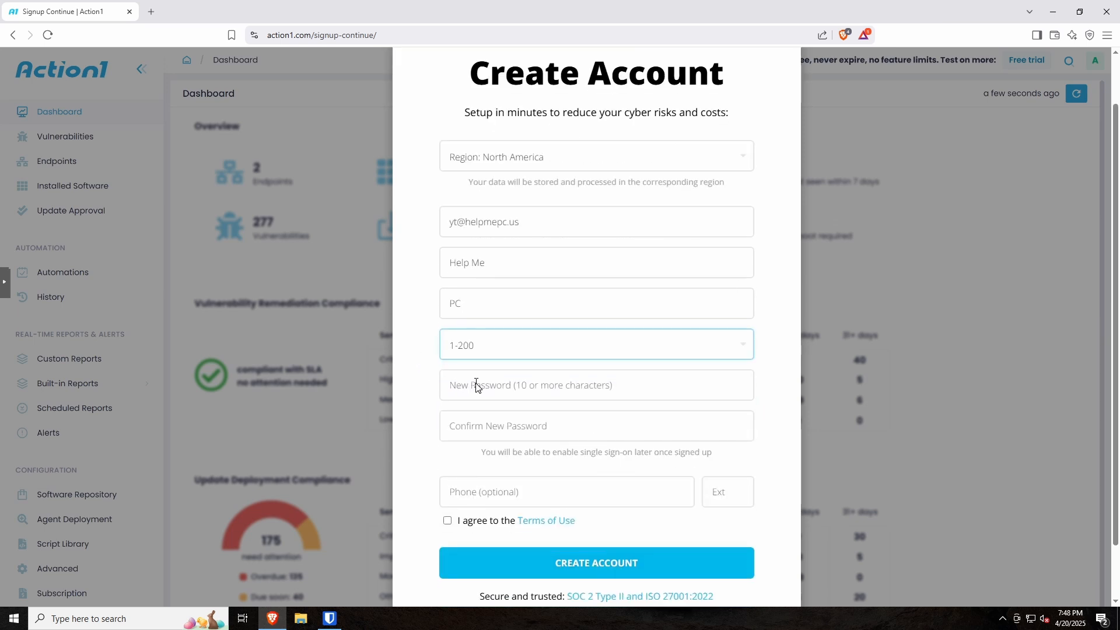
{"action": "left_click", "coordinate": [476, 385]}
{"action": "type", "text": "••"}
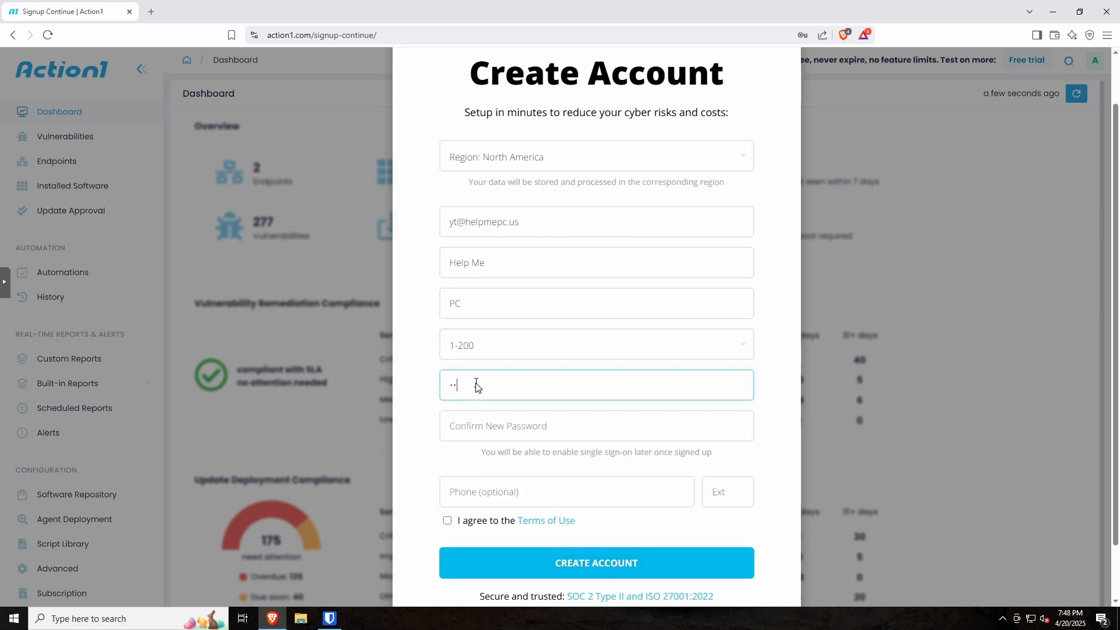
{"action": "type", "text": "•••••••••"}
{"action": "key", "text": "Tab"}
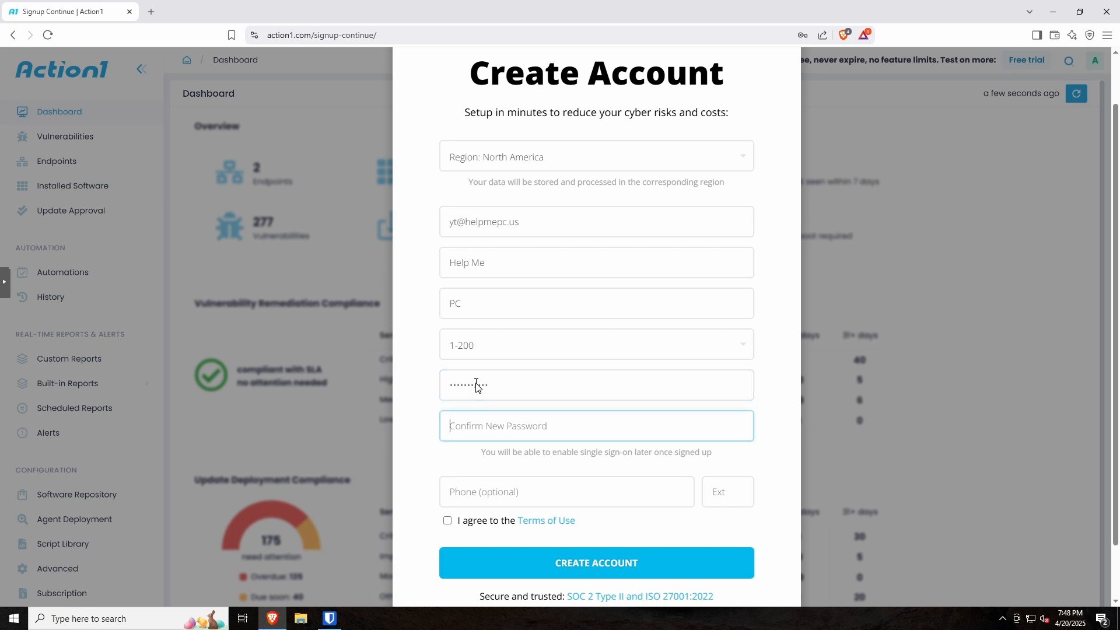
{"action": "type", "text": "•••"}
{"action": "left_click", "coordinate": [448, 521]}
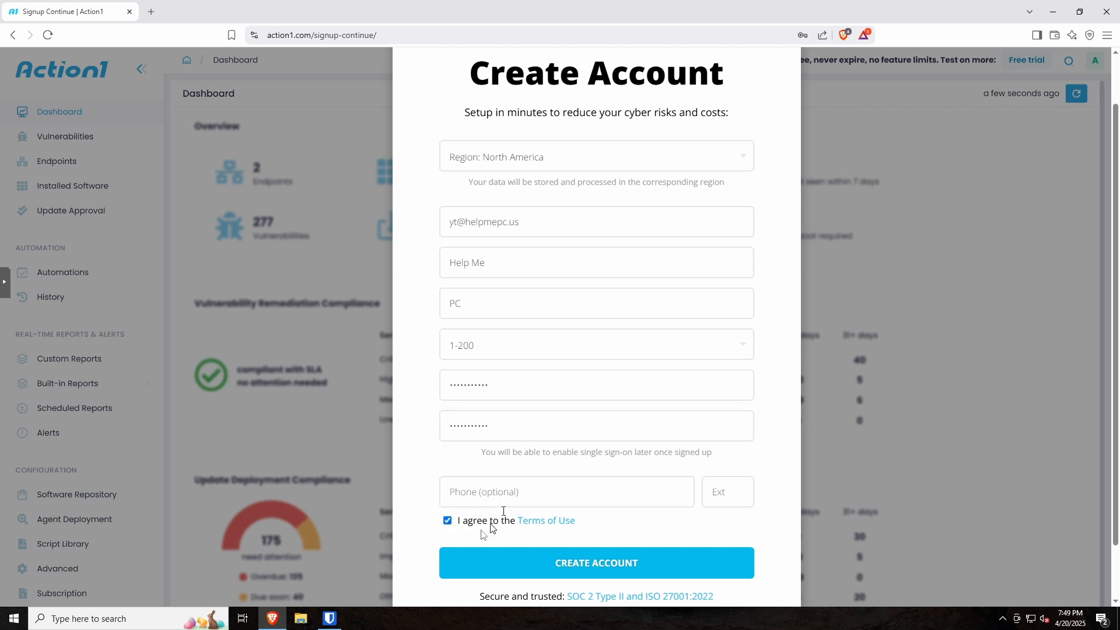
{"action": "left_click", "coordinate": [607, 561]}
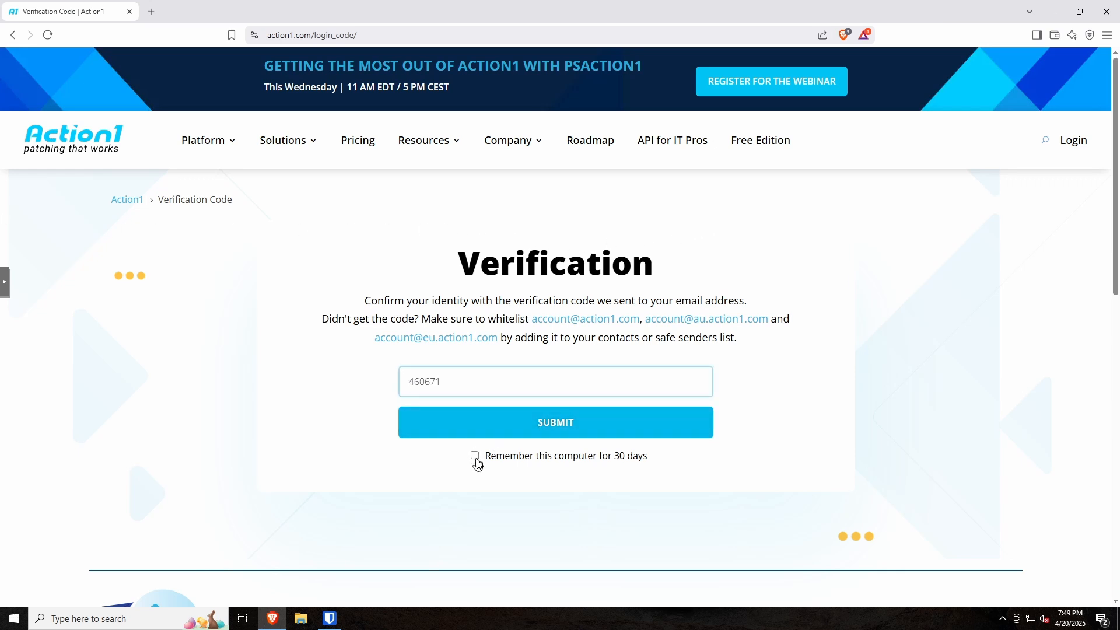
Step: Submit the verification code with Remember this computer ticked, then start the Windows agent MSI download
{"action": "left_click", "coordinate": [475, 456]}
{"action": "left_click", "coordinate": [536, 424]}
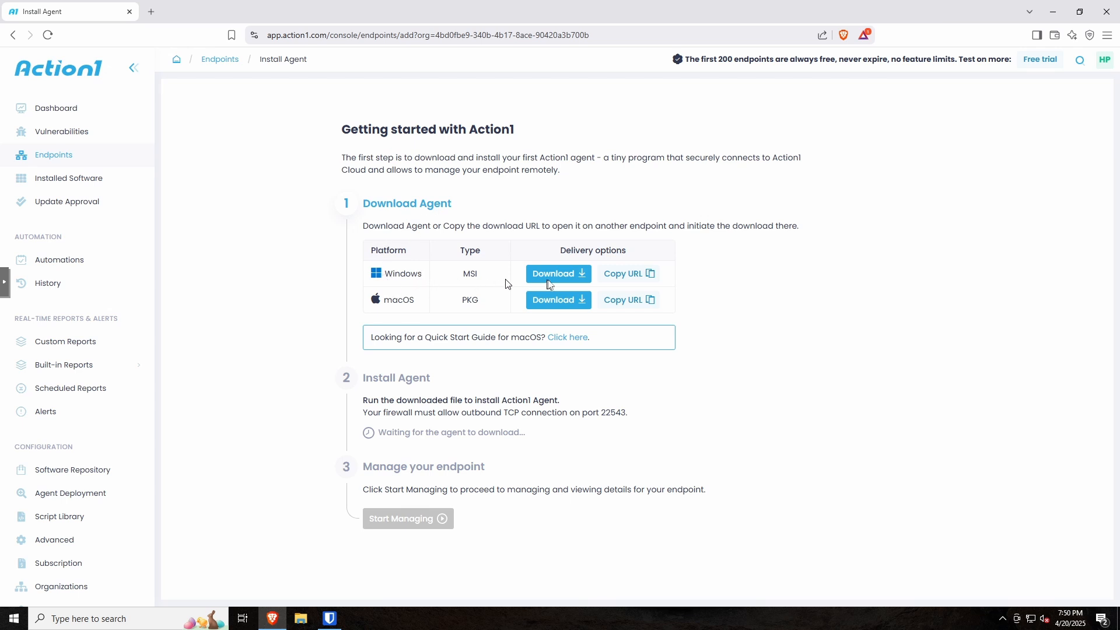
{"action": "left_click", "coordinate": [549, 278]}
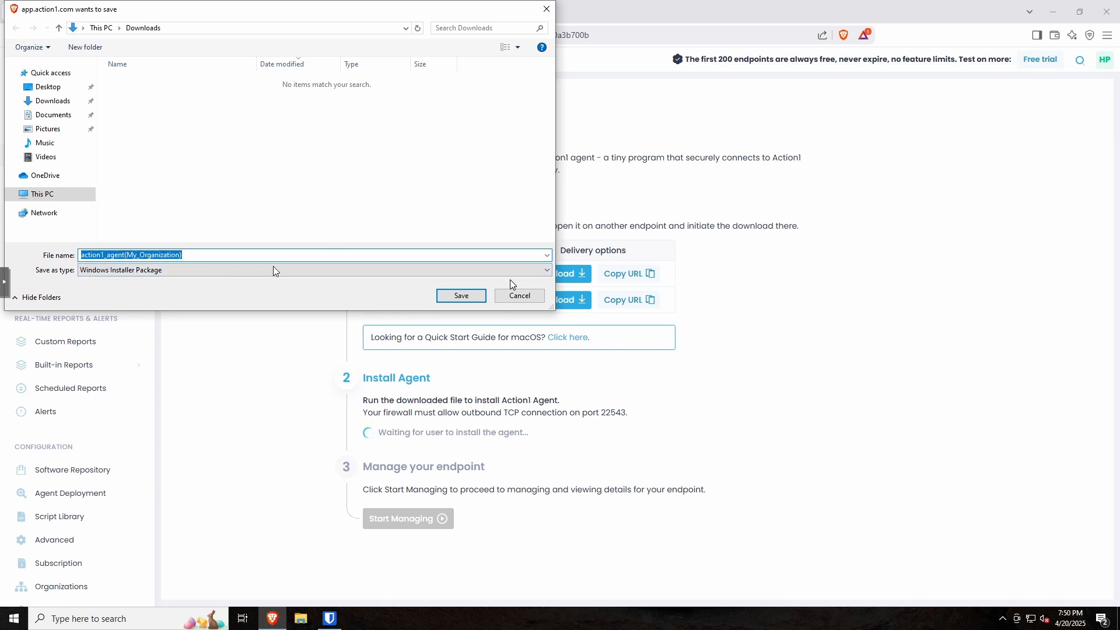
{"action": "left_click", "coordinate": [519, 295]}
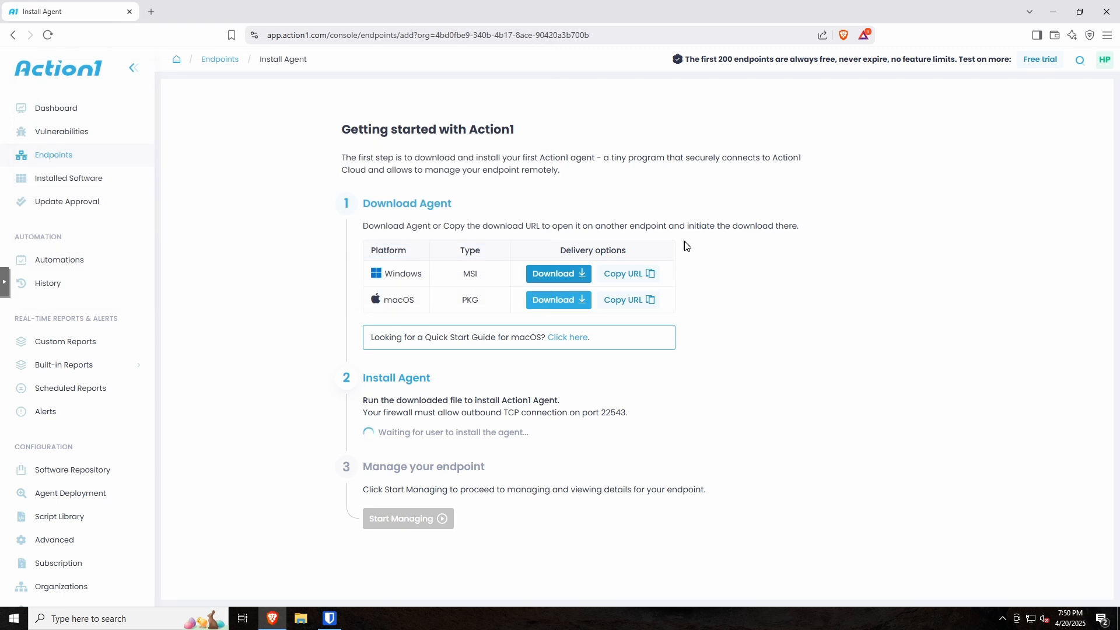
{"action": "scroll", "coordinate": [109, 327], "scroll_direction": "down", "scroll_amount": 3}
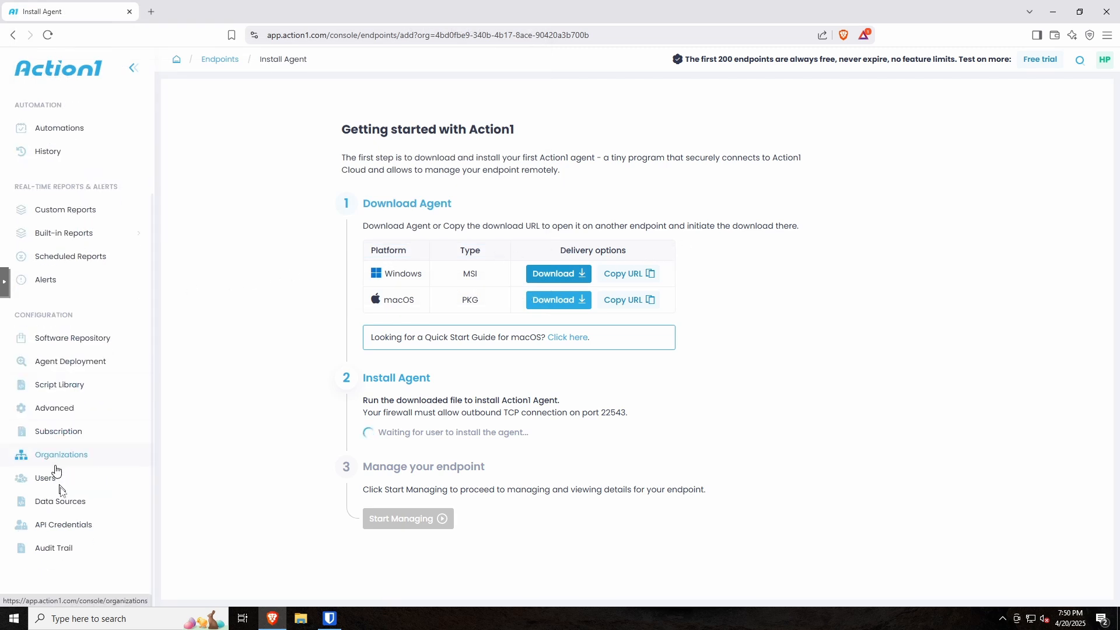
Step: Add a new organization named 'HMPC YT' from the Organizations settings
{"action": "left_click", "coordinate": [70, 456]}
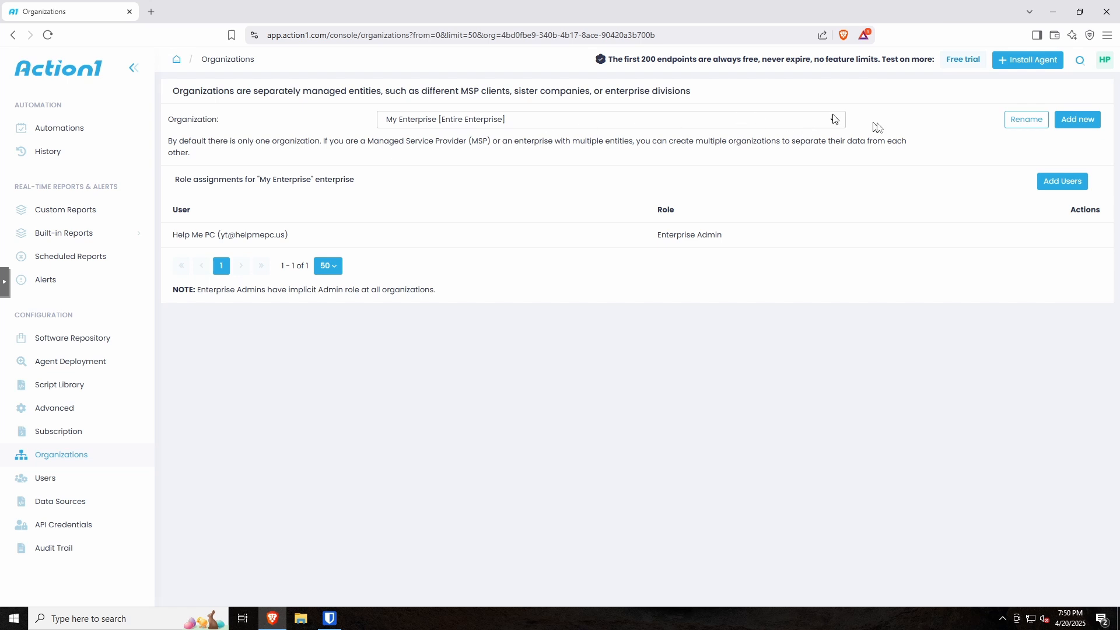
{"action": "left_click", "coordinate": [1078, 120]}
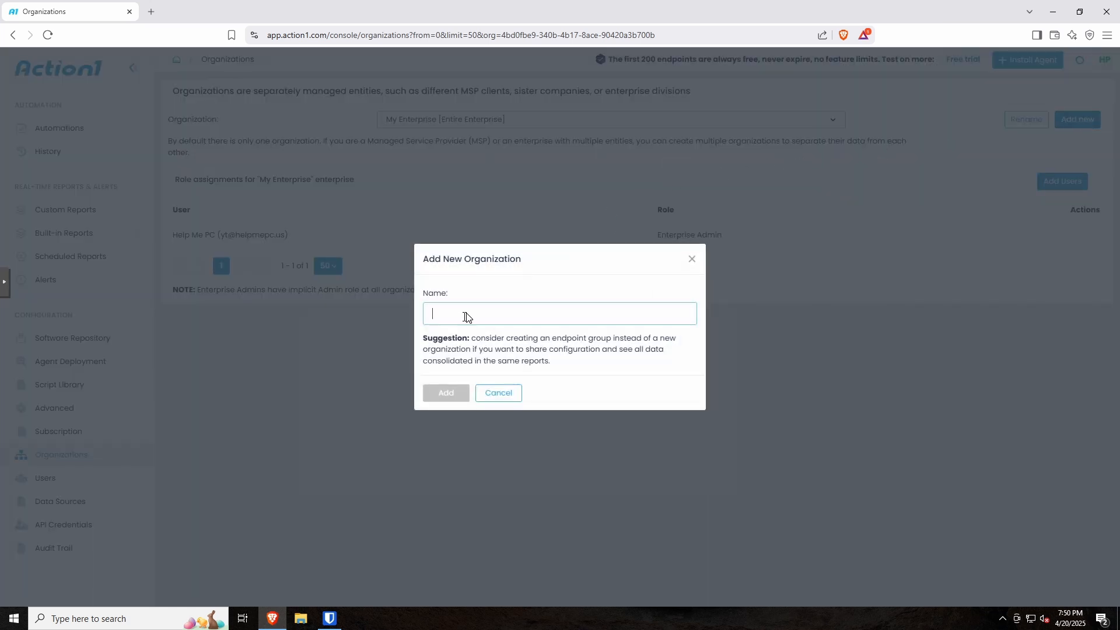
{"action": "type", "text": "HMPC YT"}
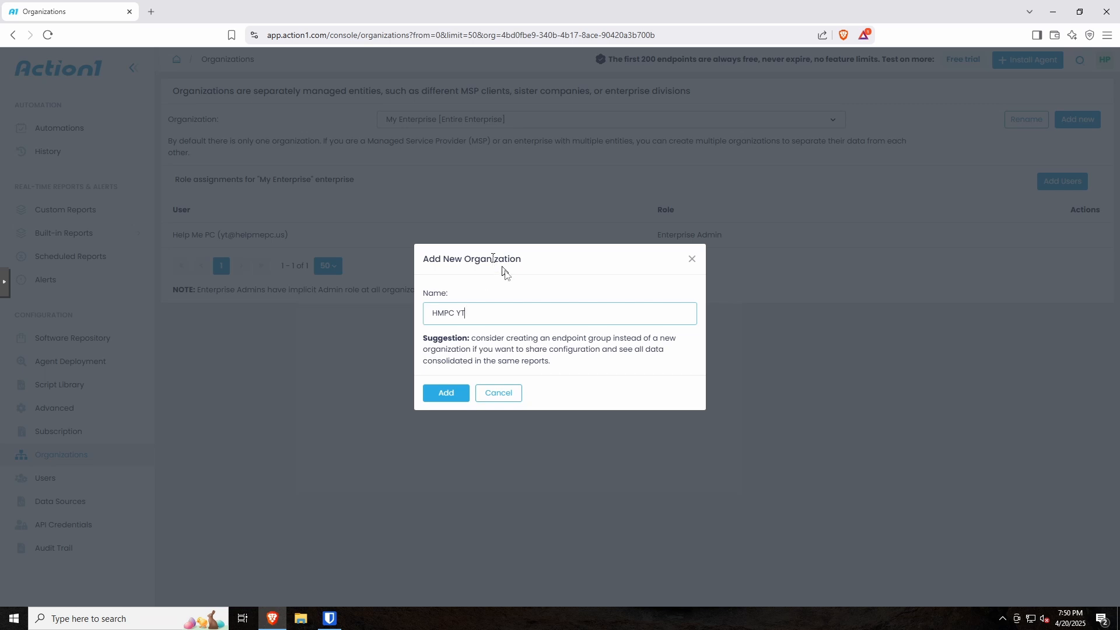
{"action": "left_click", "coordinate": [447, 394]}
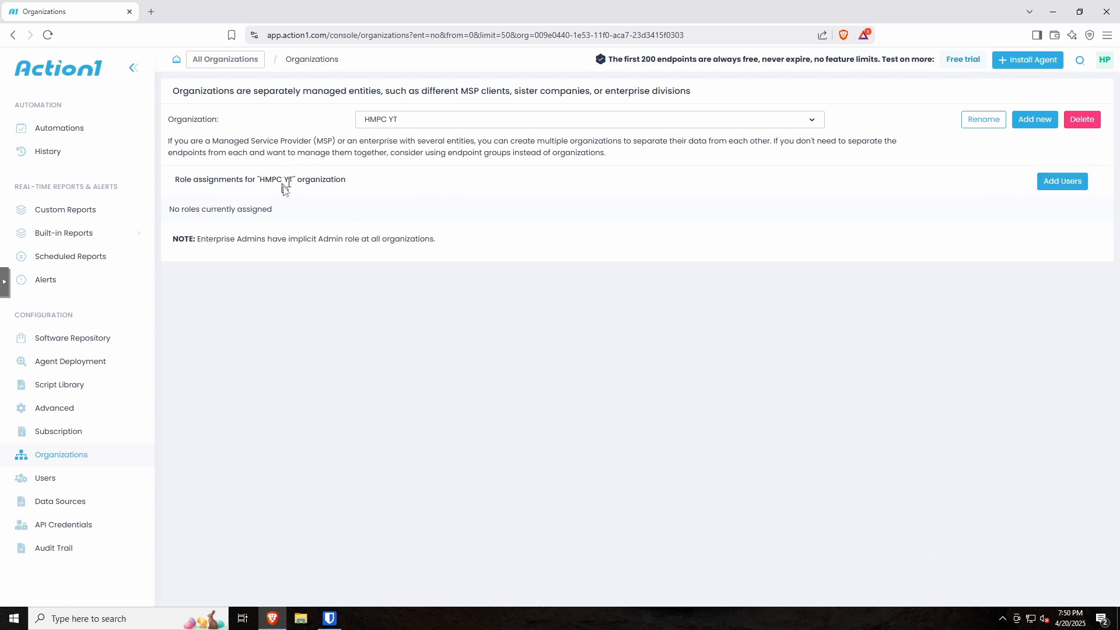
{"action": "scroll", "coordinate": [64, 187], "scroll_direction": "up", "scroll_amount": 3}
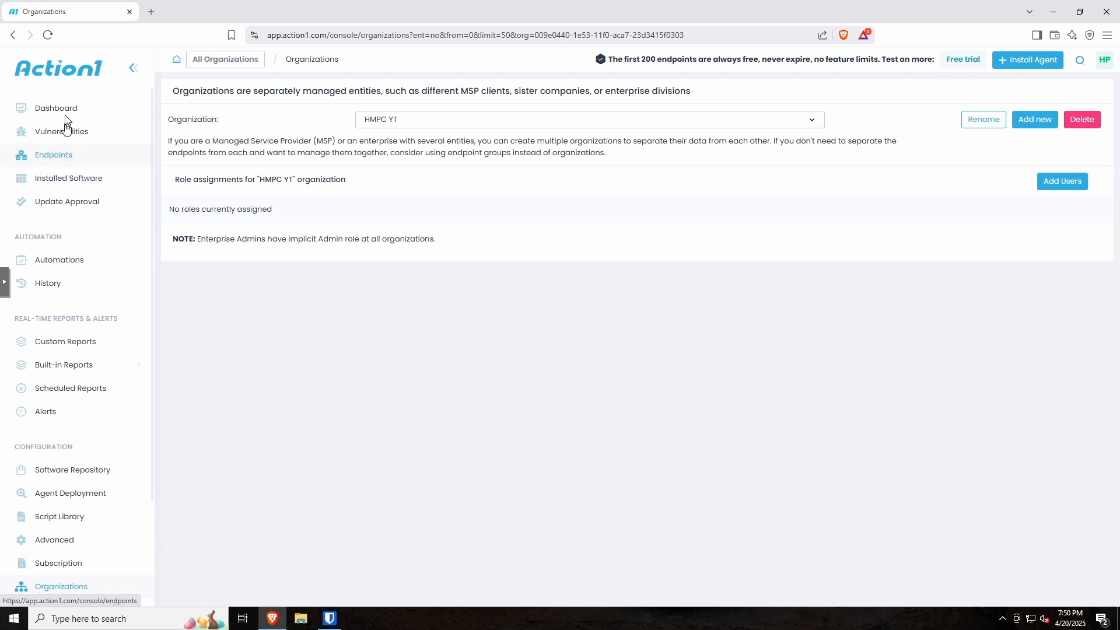
Step: Save the HMPC_YT Windows agent installer to Downloads and run it from the download bubble
{"action": "left_click", "coordinate": [61, 108]}
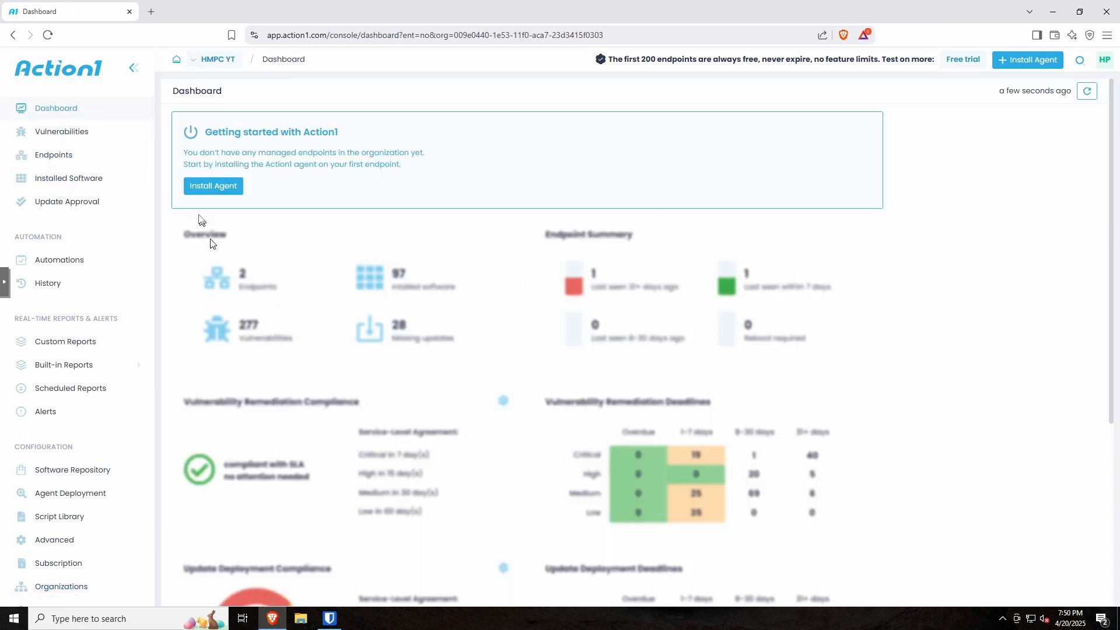
{"action": "left_click", "coordinate": [207, 187]}
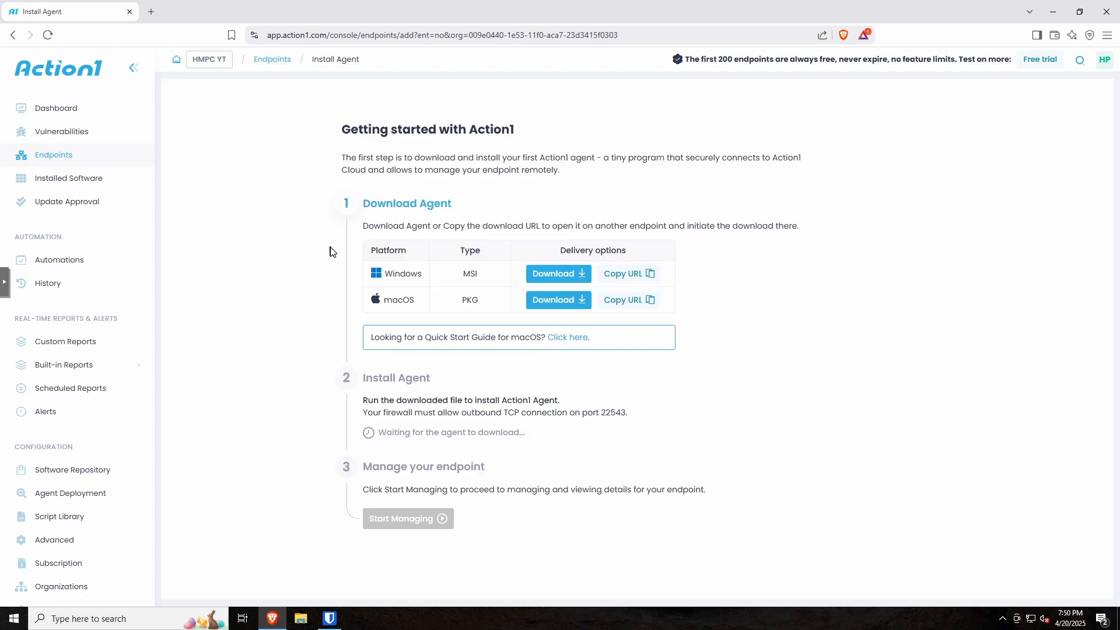
{"action": "left_click", "coordinate": [545, 276]}
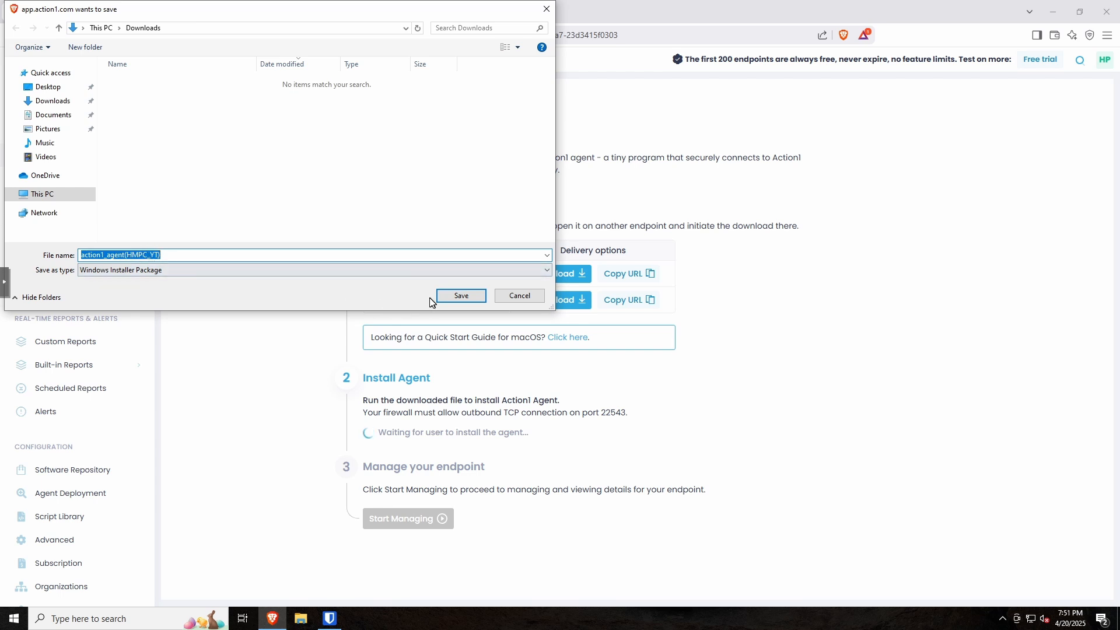
{"action": "left_click", "coordinate": [460, 296]}
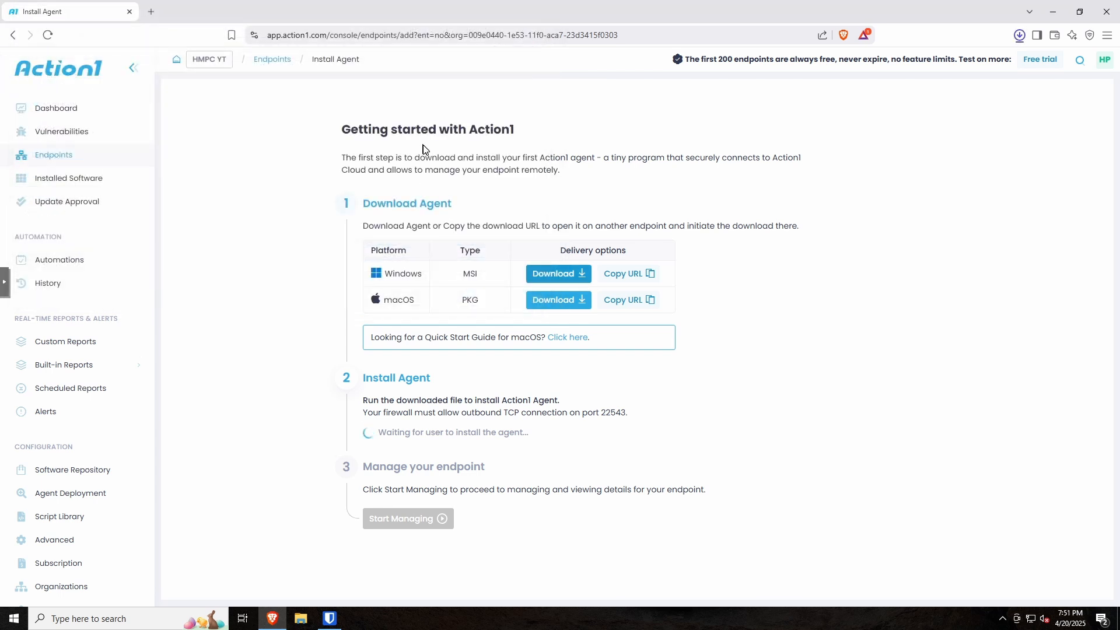
{"action": "left_click", "coordinate": [916, 68]}
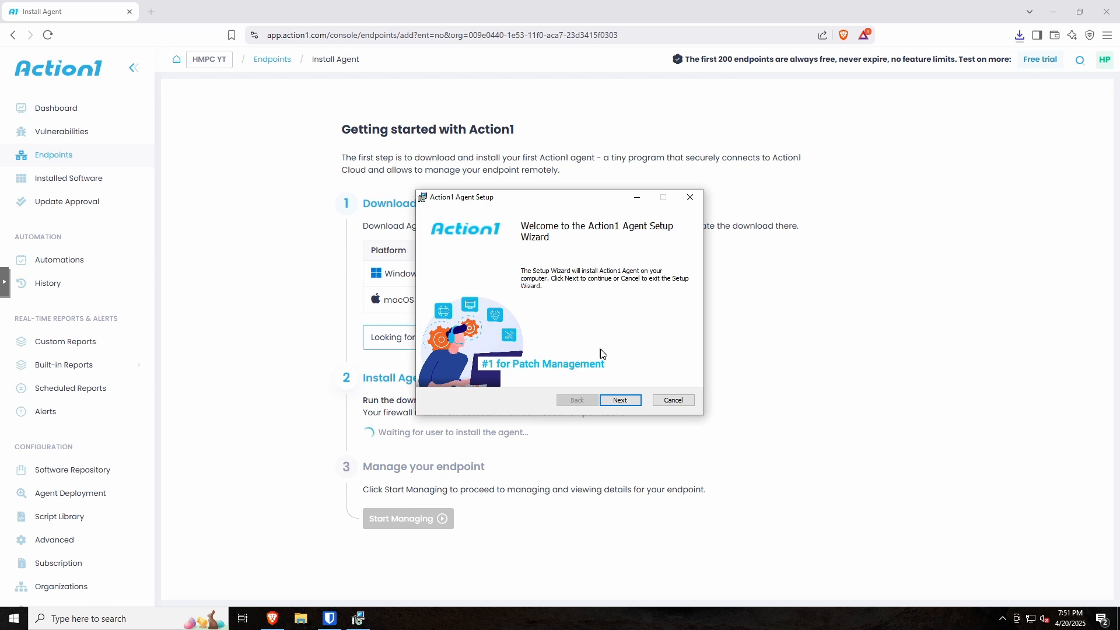
Step: Accept the license terms, install the Action1 agent with UAC approval, and finish the wizard
{"action": "left_click", "coordinate": [620, 401]}
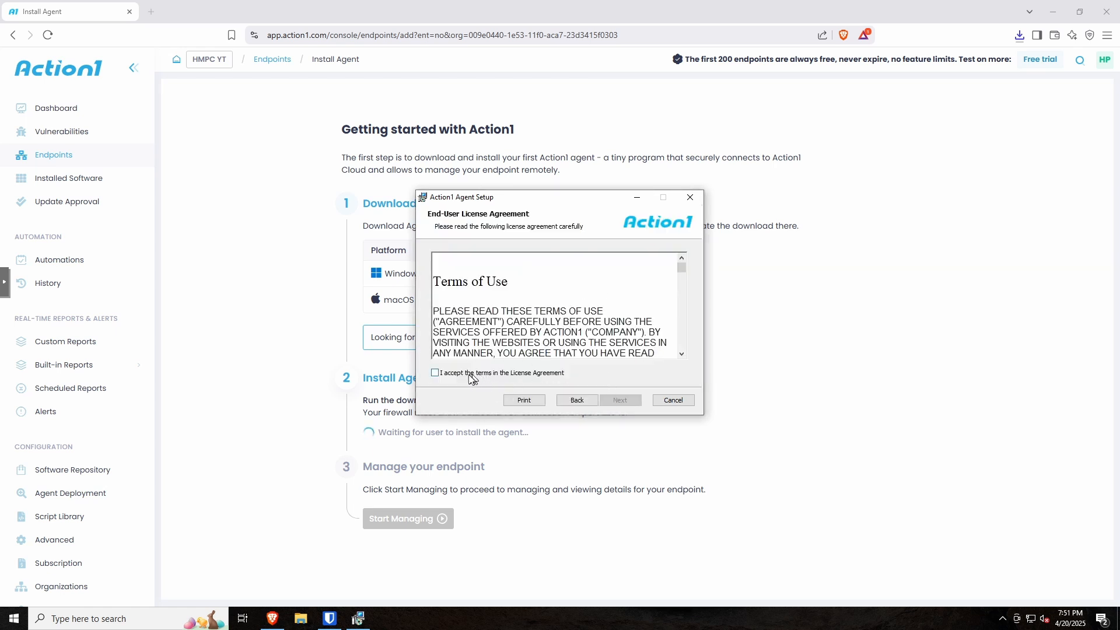
{"action": "left_click", "coordinate": [474, 374]}
{"action": "left_click", "coordinate": [620, 401]}
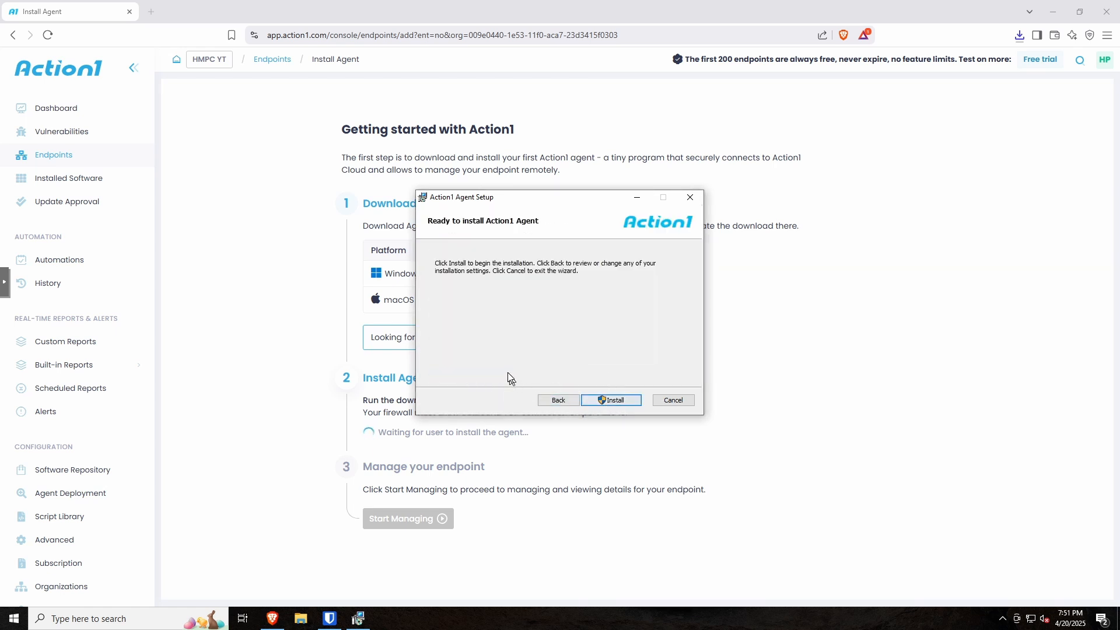
{"action": "left_click", "coordinate": [601, 401]}
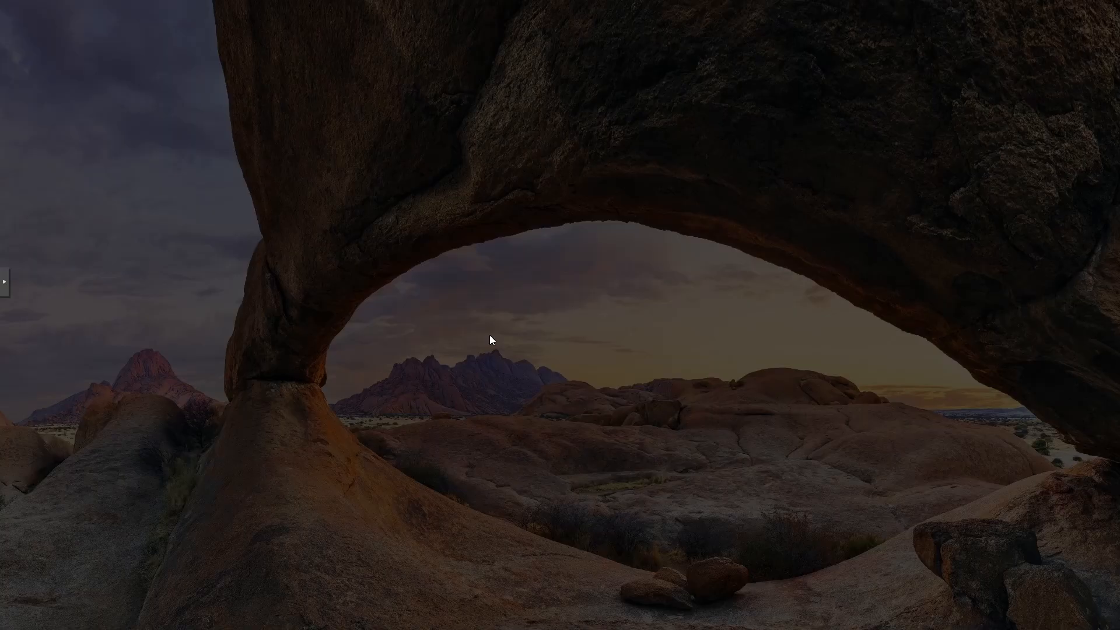
{"action": "left_click", "coordinate": [491, 387]}
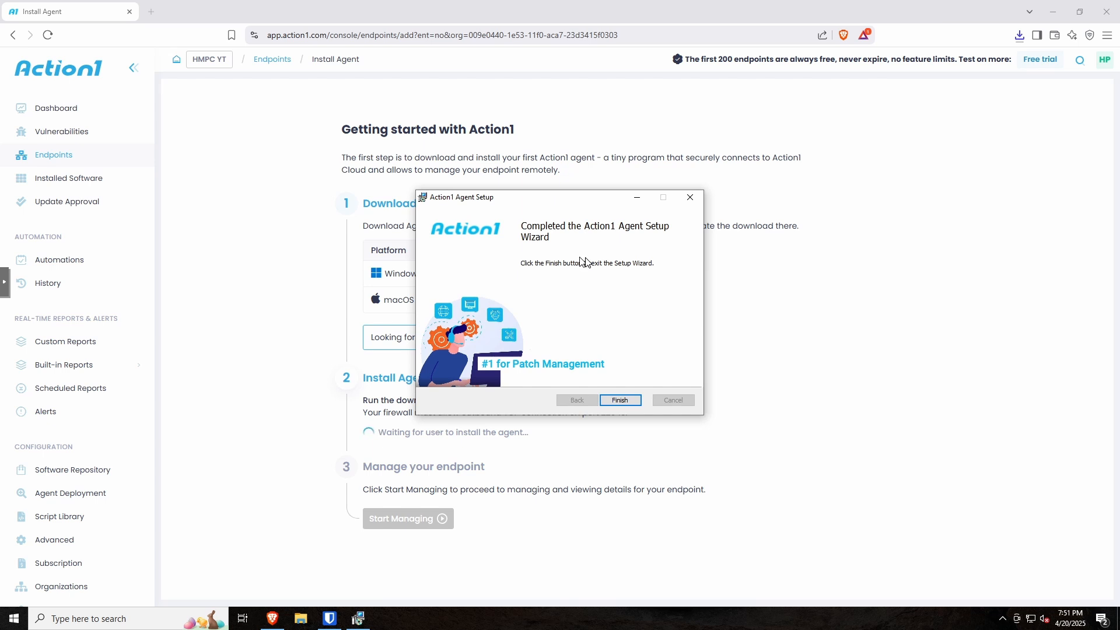
{"action": "left_click", "coordinate": [620, 401]}
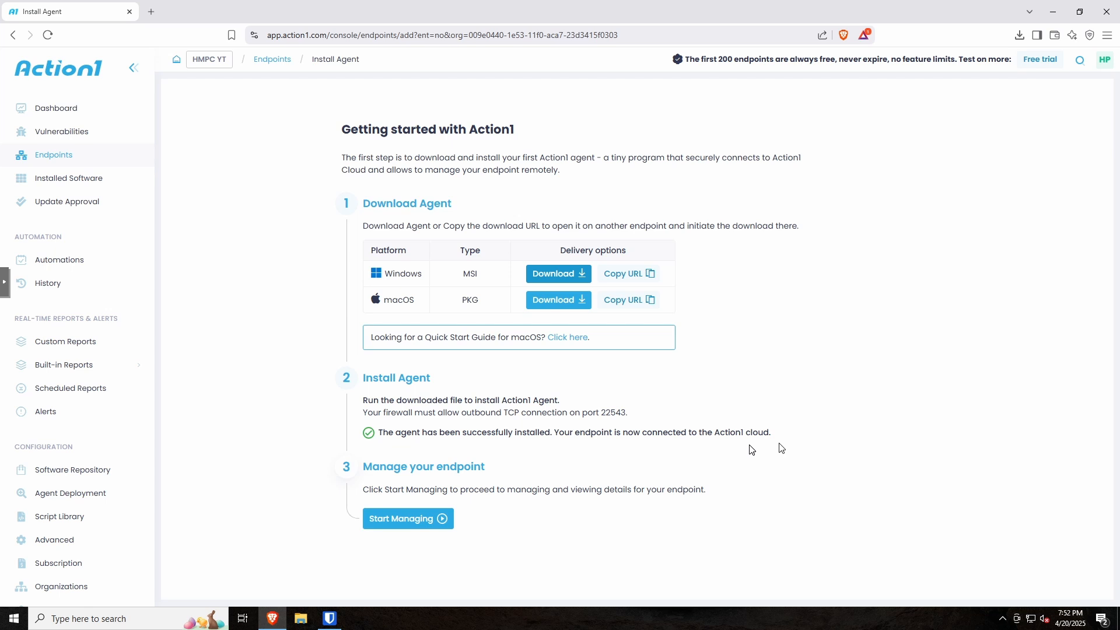
Step: Start managing the endpoint, glance at Vulnerabilities and Dashboard, then open Endpoints showing HMPCYT-WIN10
{"action": "left_click", "coordinate": [435, 521]}
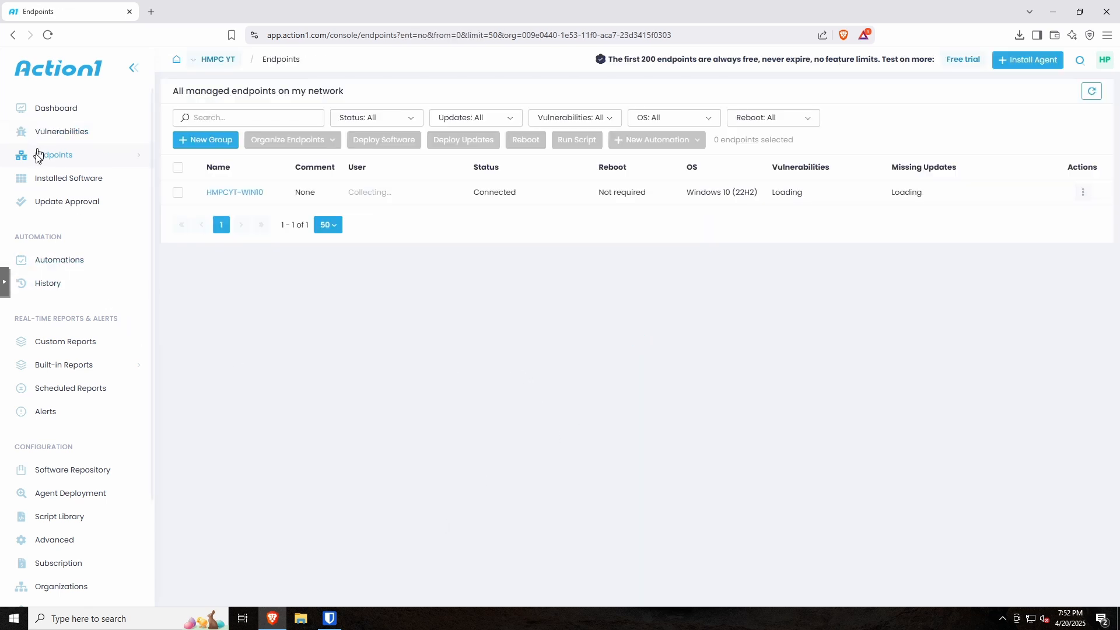
{"action": "left_click", "coordinate": [61, 133]}
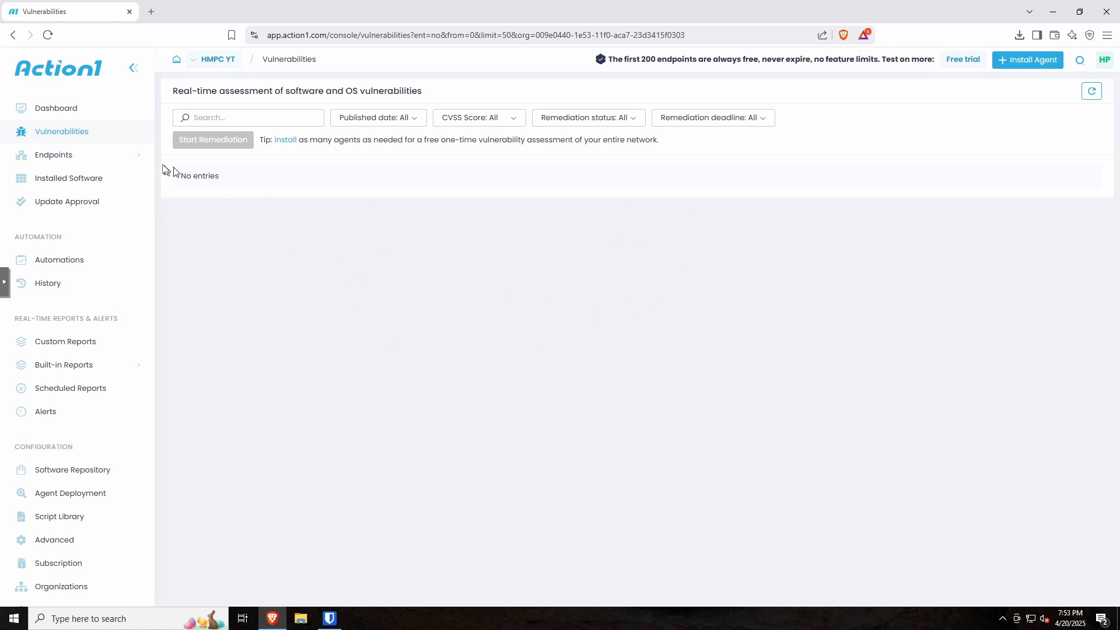
{"action": "left_click", "coordinate": [44, 109]}
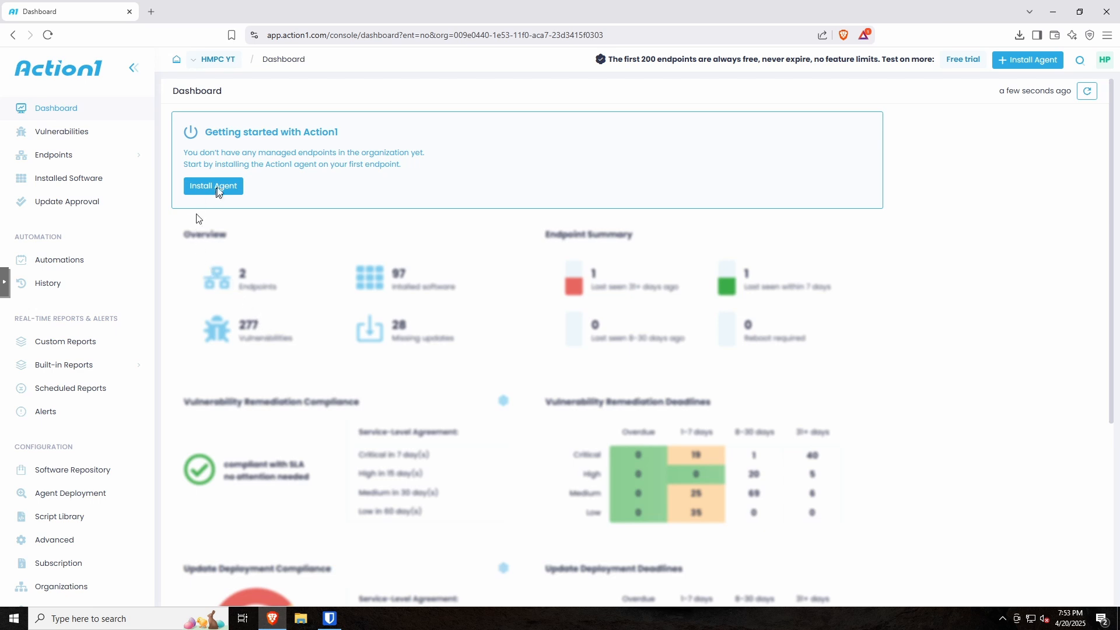
{"action": "left_click", "coordinate": [196, 63]}
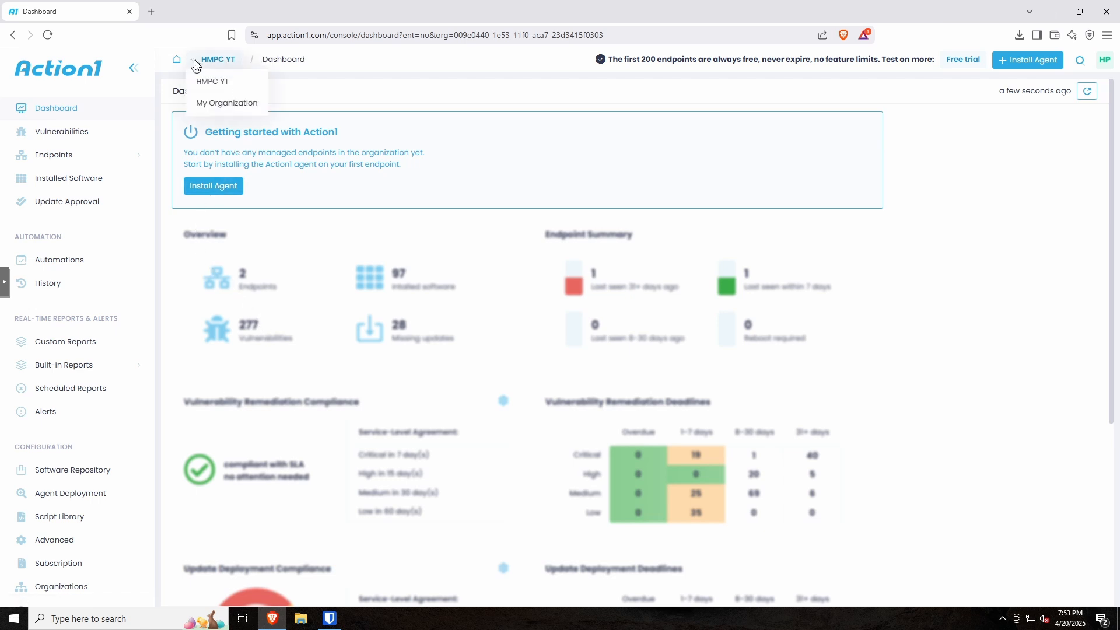
{"action": "left_click", "coordinate": [214, 88]}
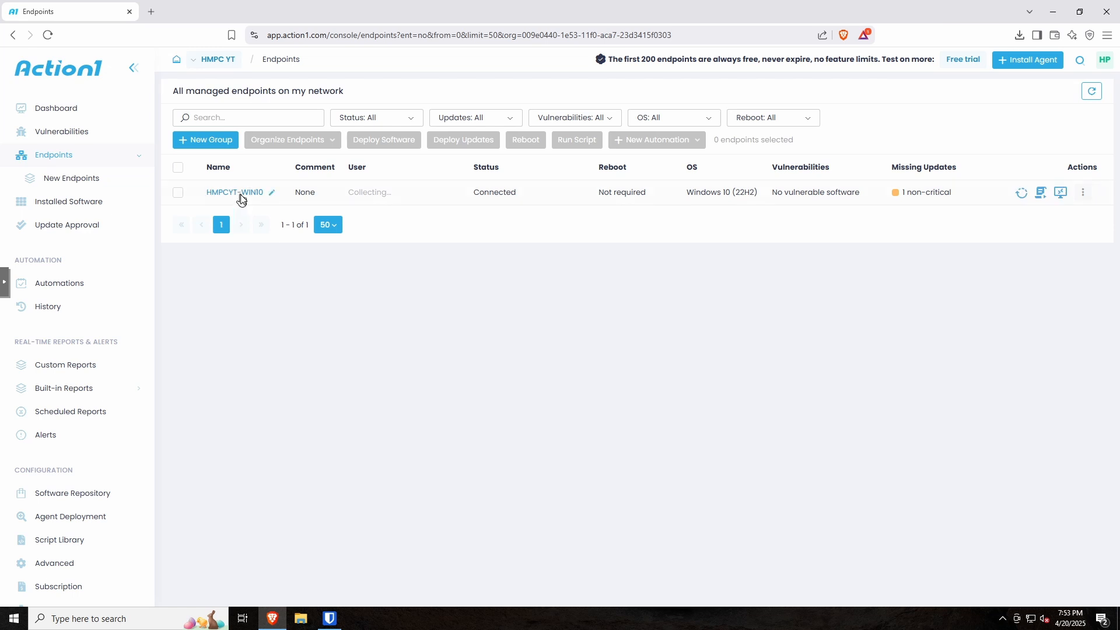
{"action": "left_click", "coordinate": [240, 195]}
{"action": "left_click", "coordinate": [58, 164]}
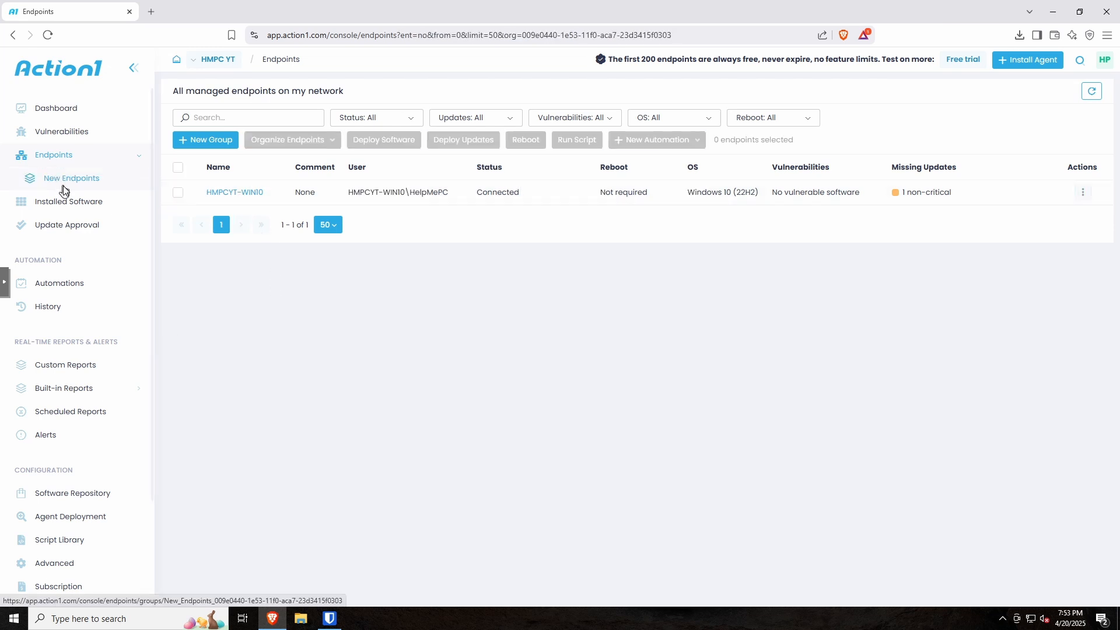
Step: Name a new endpoint group 'Windows' and add the inclusion criterion Platform is Windows
{"action": "left_click", "coordinate": [202, 142]}
{"action": "left_click", "coordinate": [450, 140]}
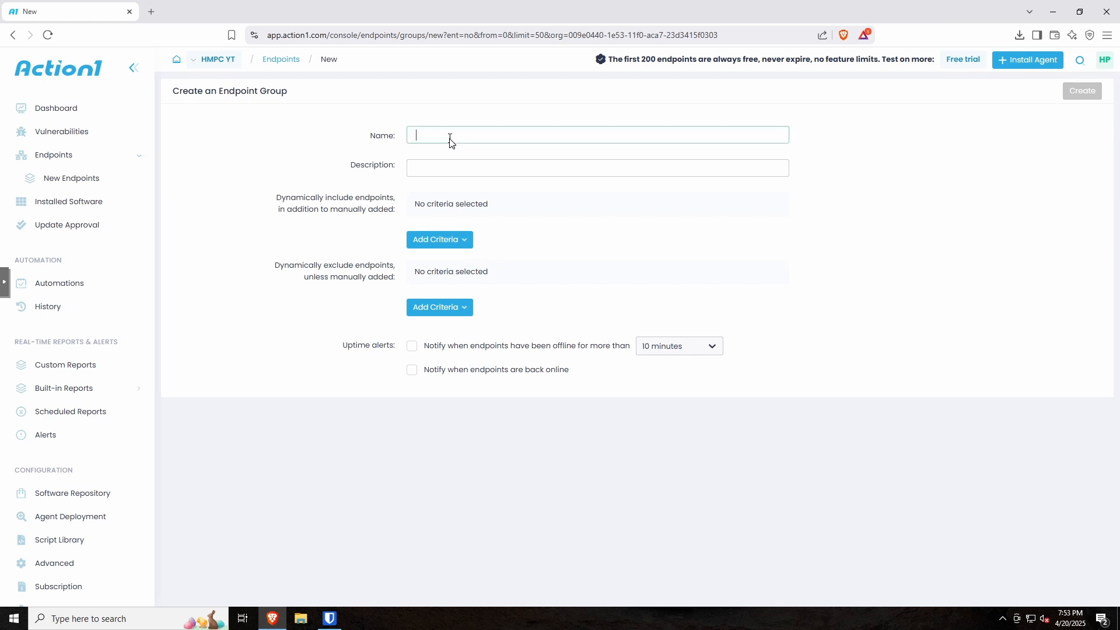
{"action": "type", "text": "Windows"}
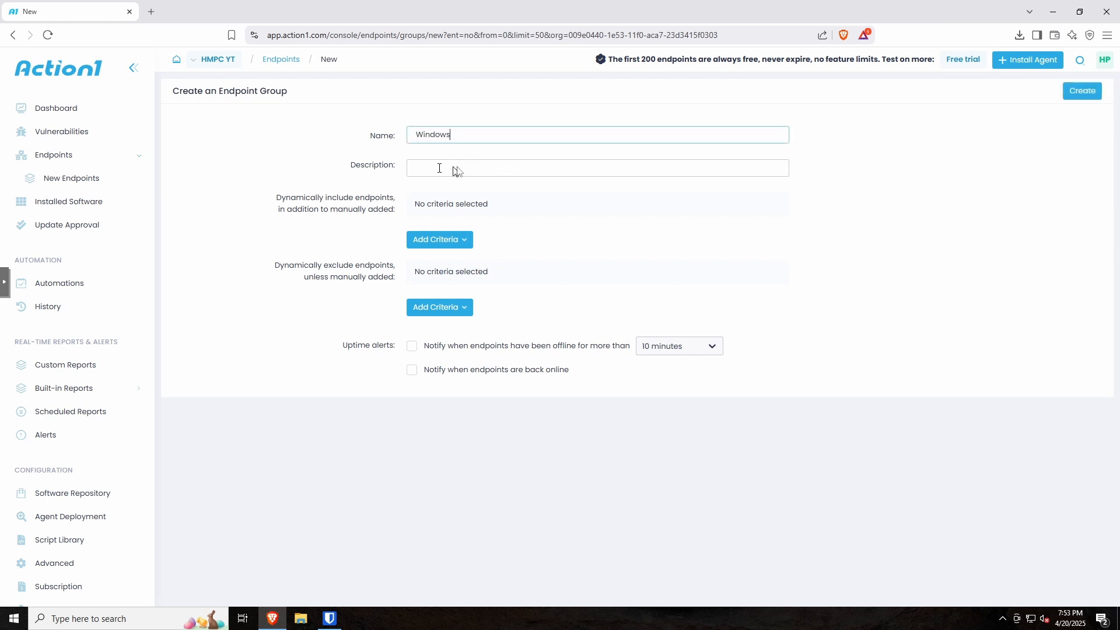
{"action": "left_click", "coordinate": [474, 242]}
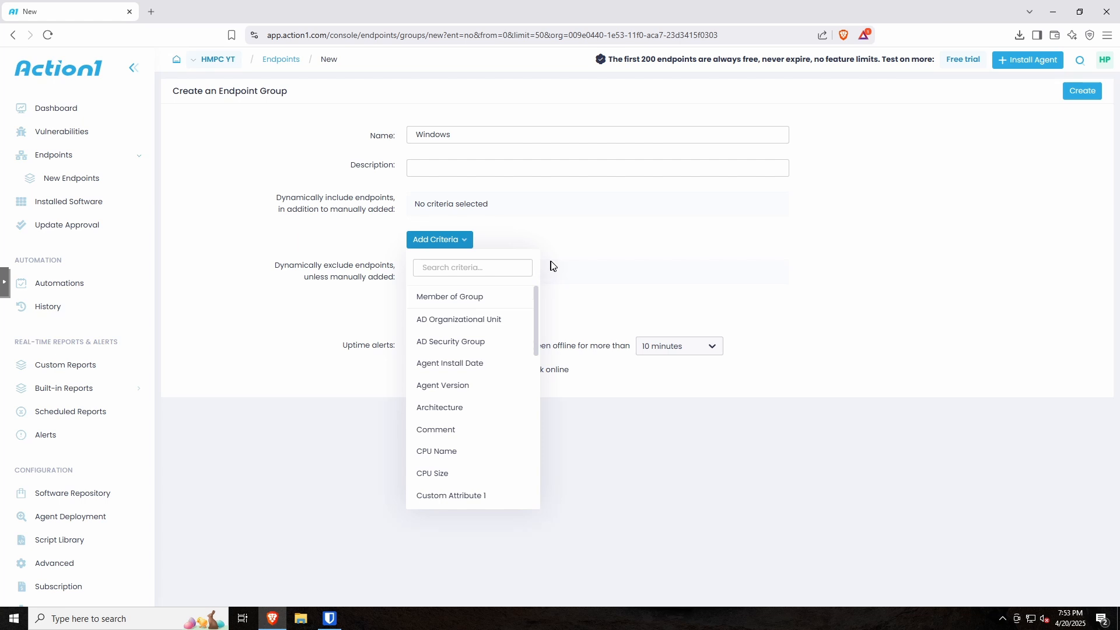
{"action": "scroll", "coordinate": [467, 348], "scroll_direction": "down", "scroll_amount": 4}
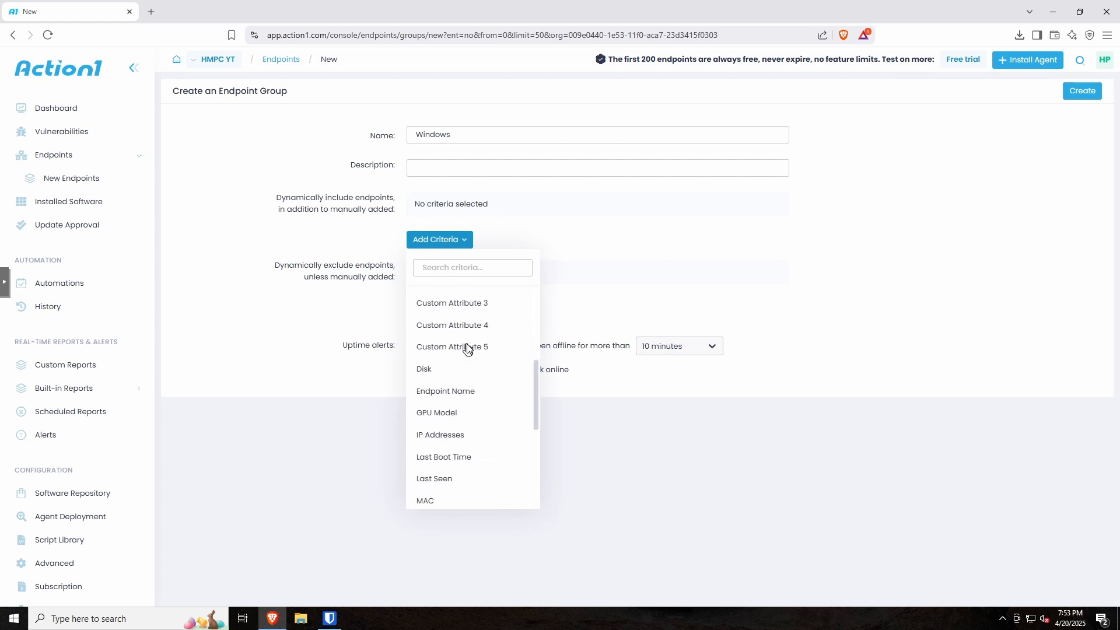
{"action": "scroll", "coordinate": [467, 348], "scroll_direction": "down", "scroll_amount": 4}
{"action": "left_click", "coordinate": [440, 357]}
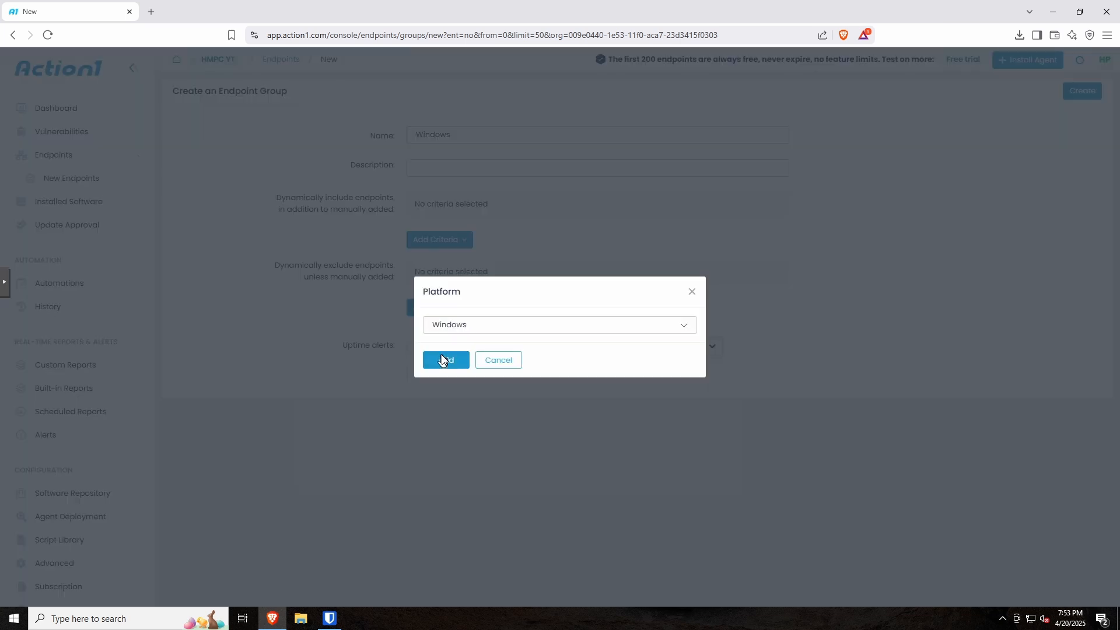
{"action": "left_click", "coordinate": [523, 328]}
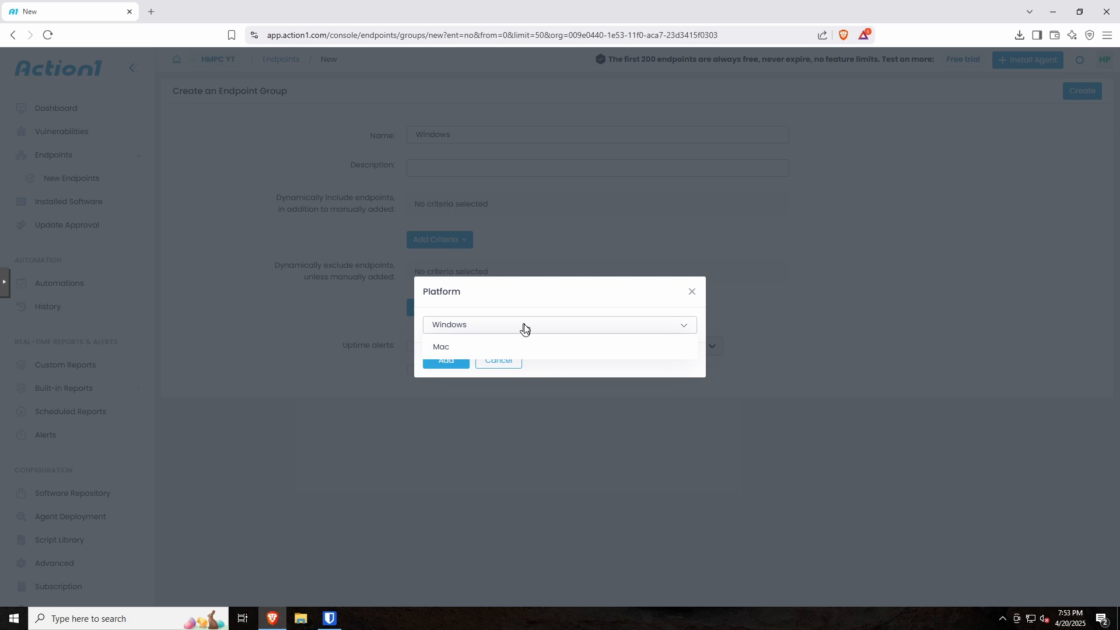
{"action": "left_click", "coordinate": [450, 366]}
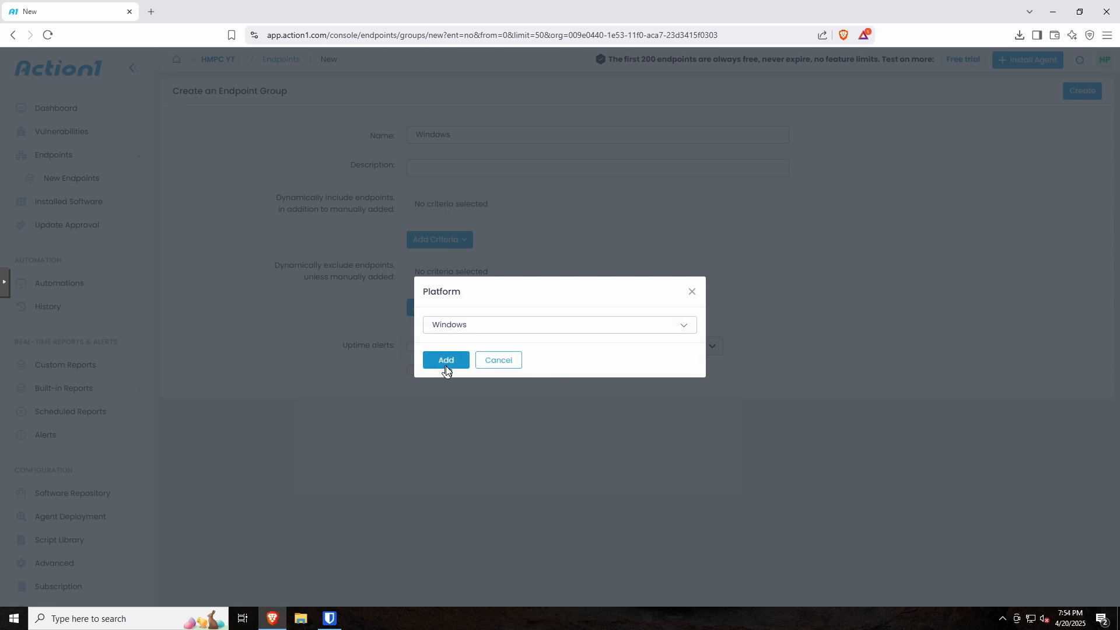
{"action": "left_click", "coordinate": [448, 363]}
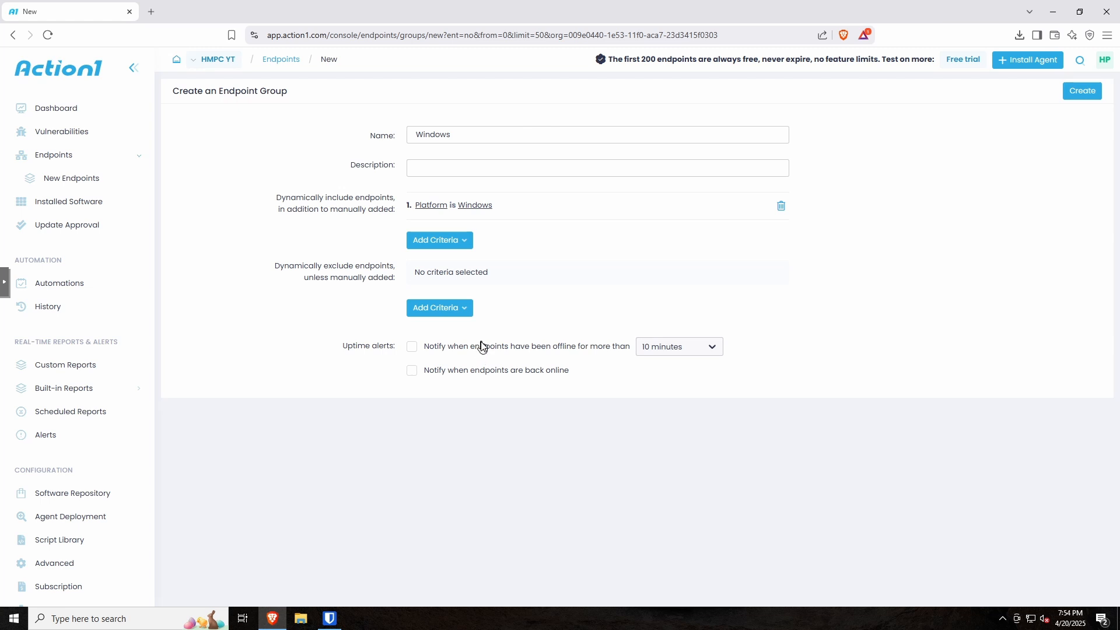
Step: Leave the exclusion criteria empty and create the Windows group
{"action": "left_click", "coordinate": [449, 318]}
{"action": "left_click", "coordinate": [596, 250]}
{"action": "left_click", "coordinate": [1082, 95]}
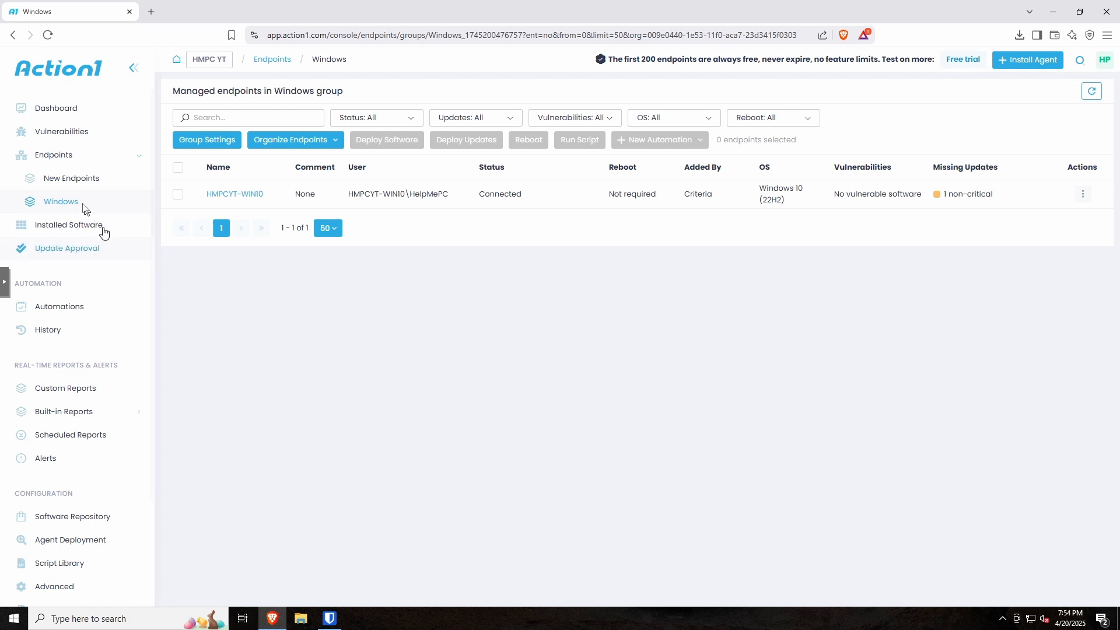
Step: Move HMPCYT-WIN10 from New Endpoints into the Windows group, then open the Windows group
{"action": "left_click", "coordinate": [67, 183]}
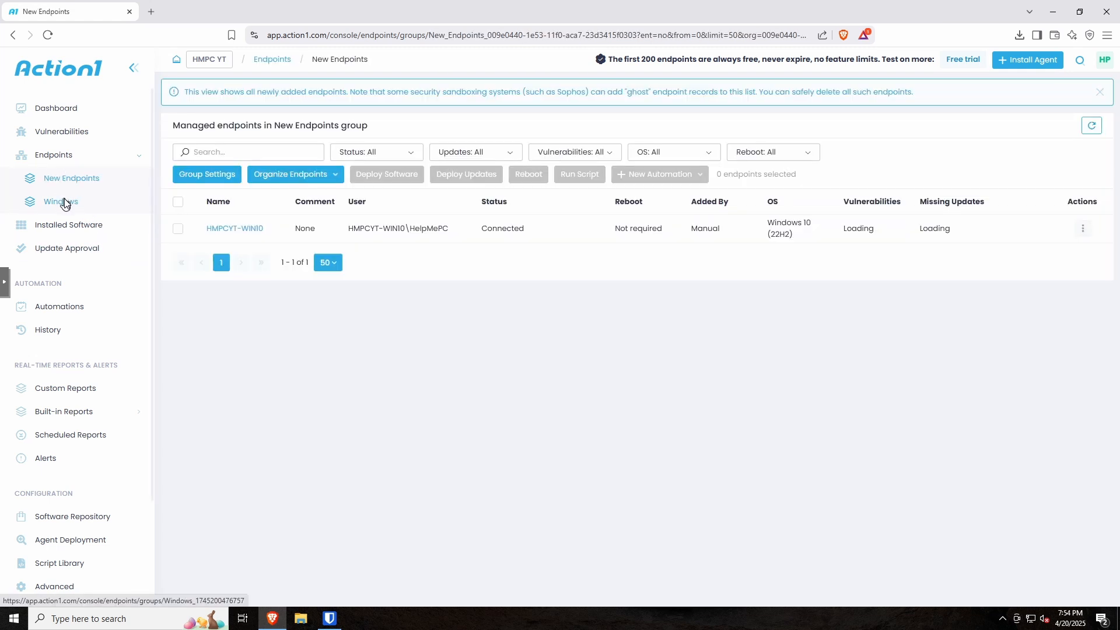
{"action": "left_click", "coordinate": [62, 202]}
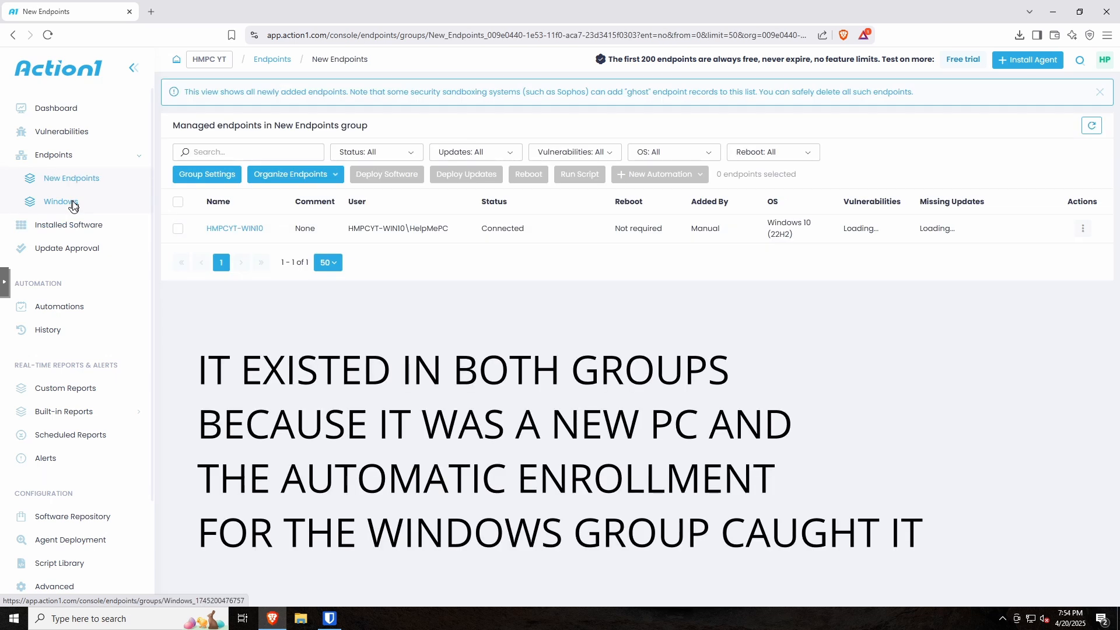
{"action": "left_click", "coordinate": [1083, 229]}
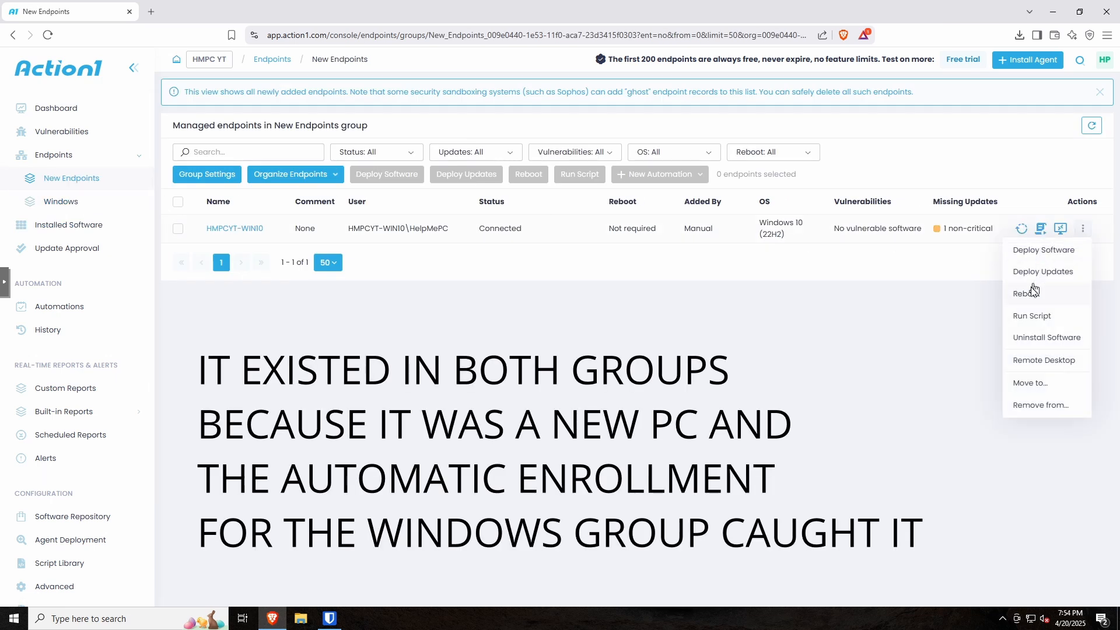
{"action": "left_click", "coordinate": [1038, 385]}
{"action": "left_click", "coordinate": [515, 348]}
{"action": "left_click", "coordinate": [515, 348]}
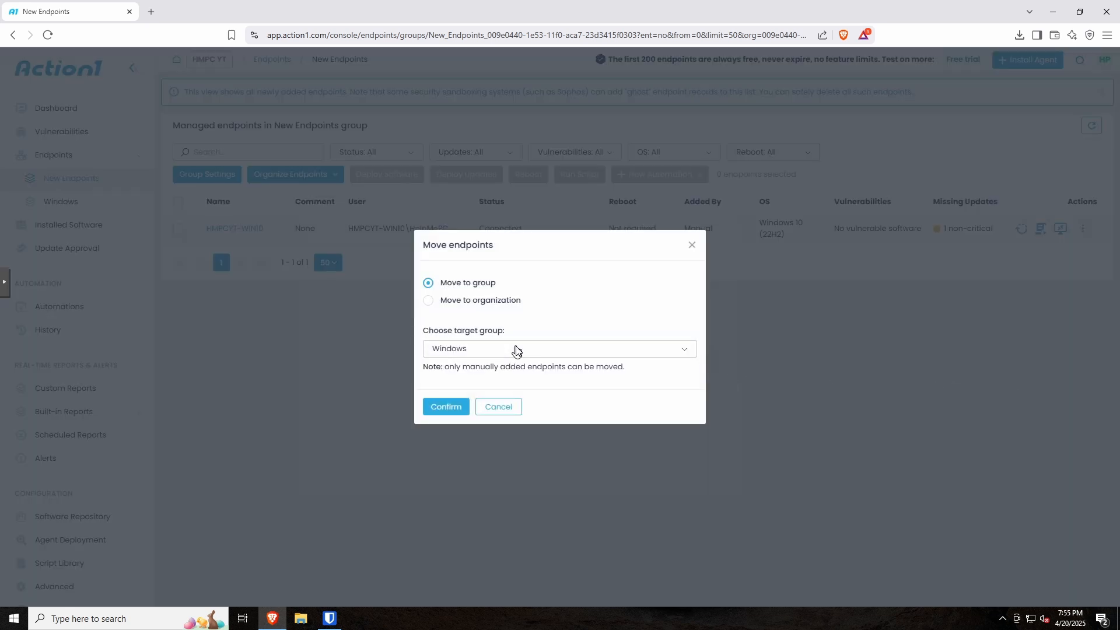
{"action": "left_click", "coordinate": [446, 408]}
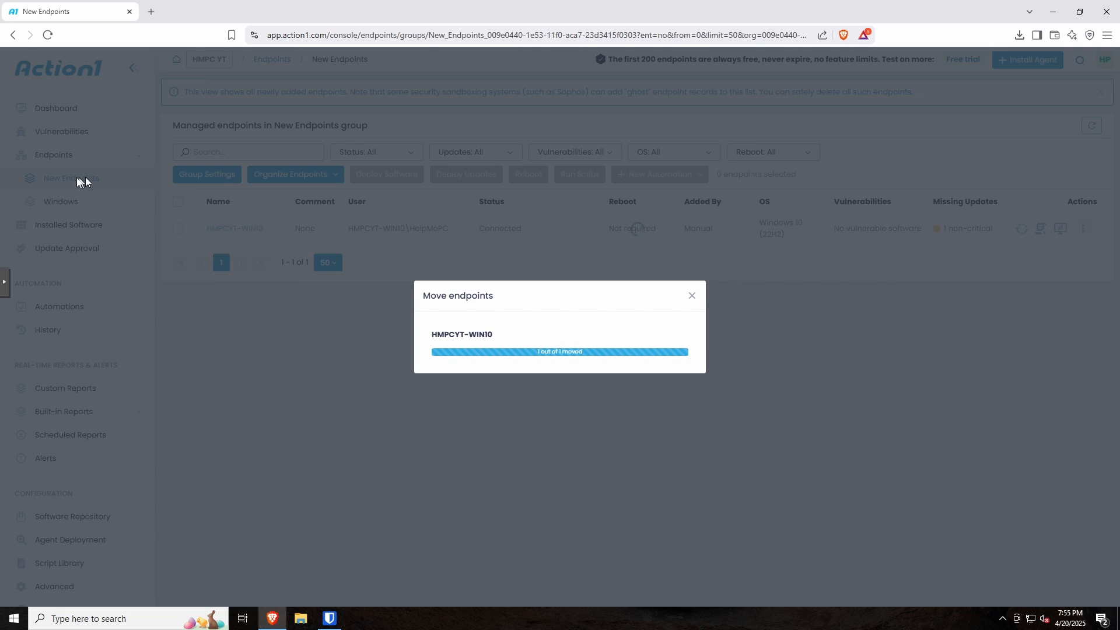
{"action": "left_click", "coordinate": [691, 296]}
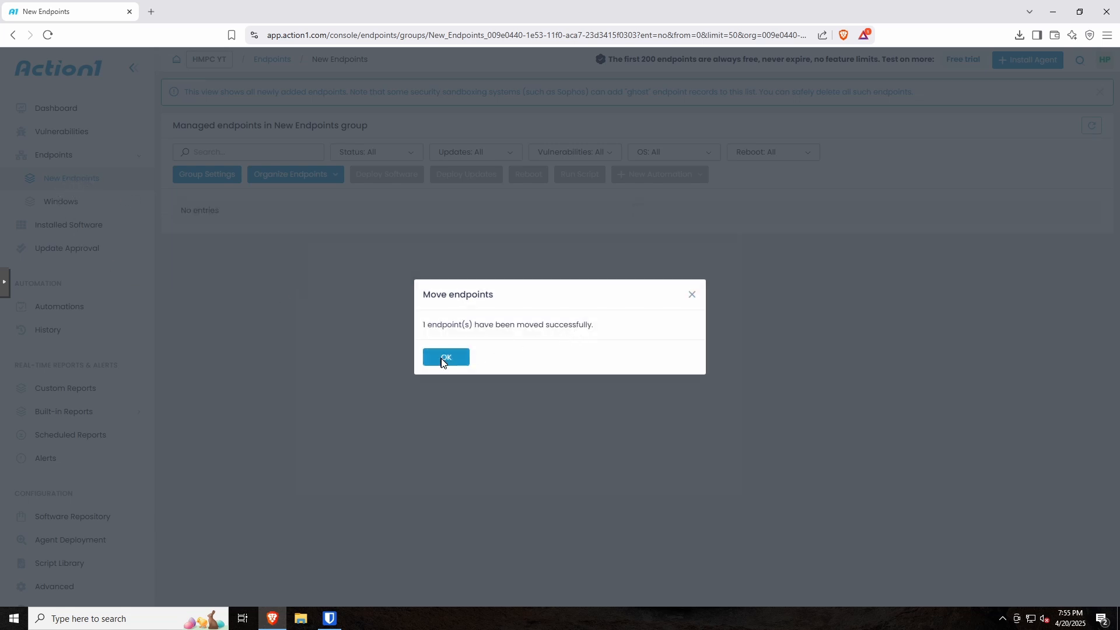
{"action": "left_click", "coordinate": [444, 359]}
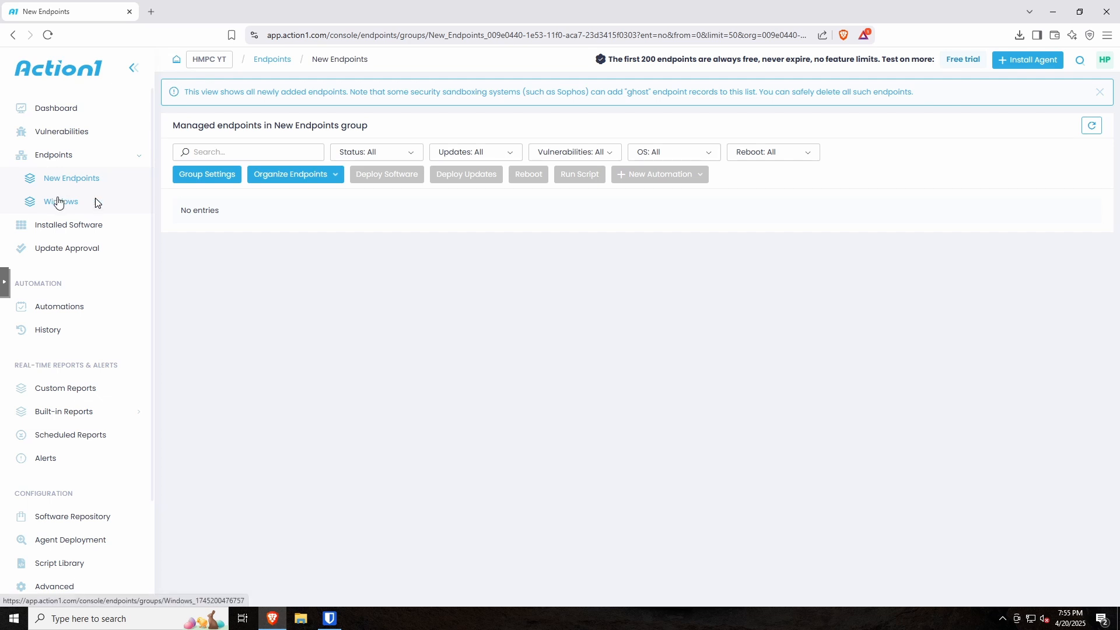
{"action": "left_click", "coordinate": [58, 202]}
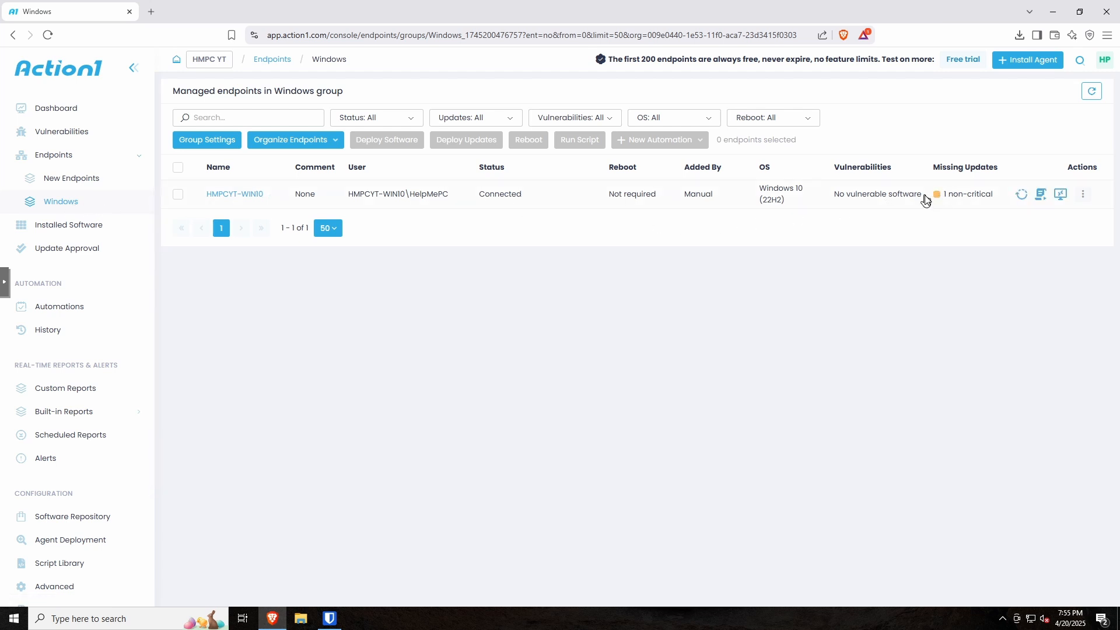
Step: Open HMPCYT-WIN10's details, review missing updates, installed software and automation history, then return to General
{"action": "left_click", "coordinate": [246, 195]}
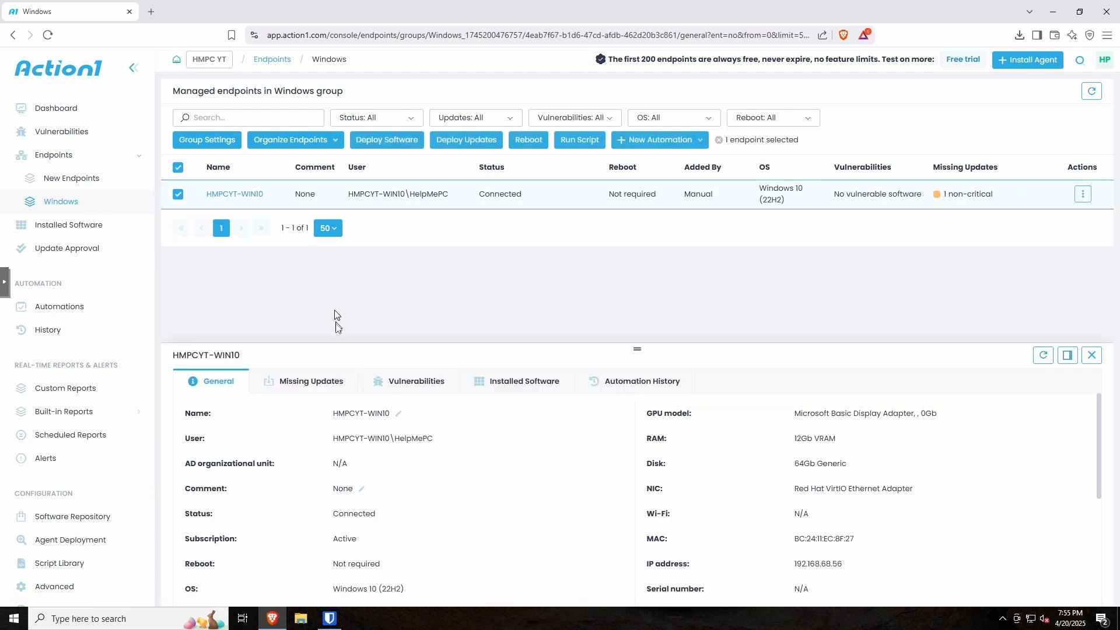
{"action": "left_click", "coordinate": [296, 386]}
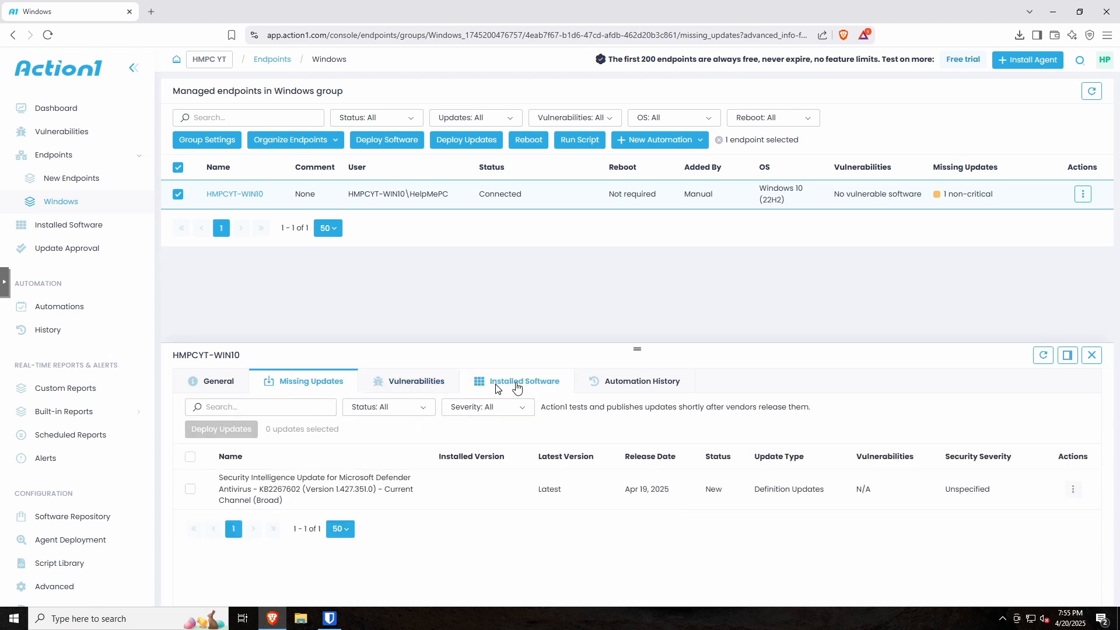
{"action": "left_click", "coordinate": [517, 385]}
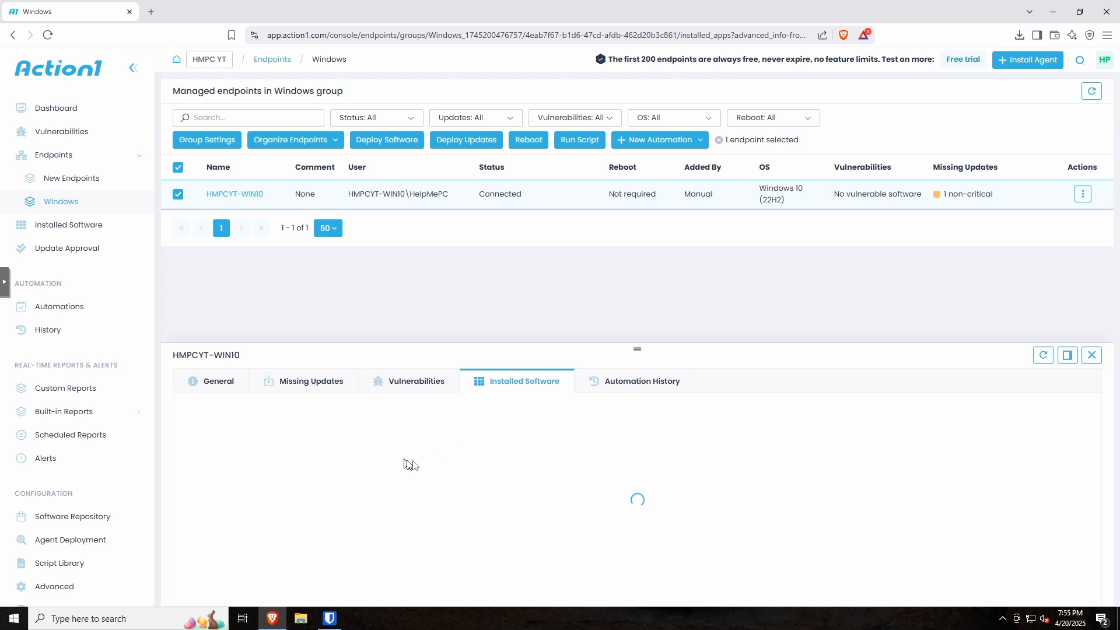
{"action": "scroll", "coordinate": [371, 479], "scroll_direction": "down", "scroll_amount": 2}
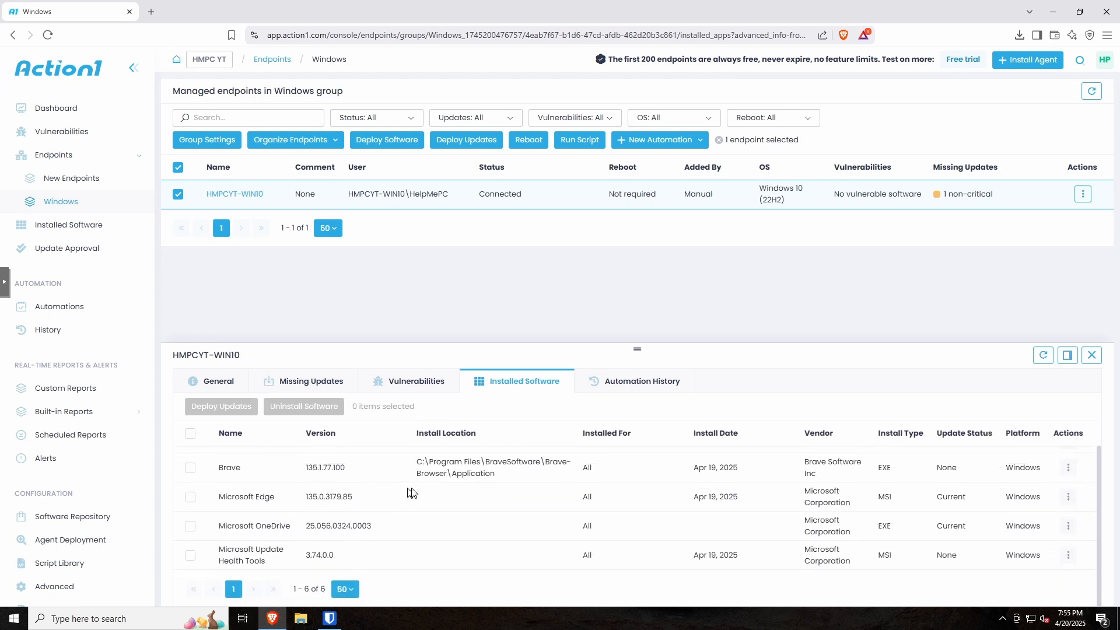
{"action": "scroll", "coordinate": [411, 492], "scroll_direction": "up", "scroll_amount": 2}
{"action": "left_click", "coordinate": [635, 382]}
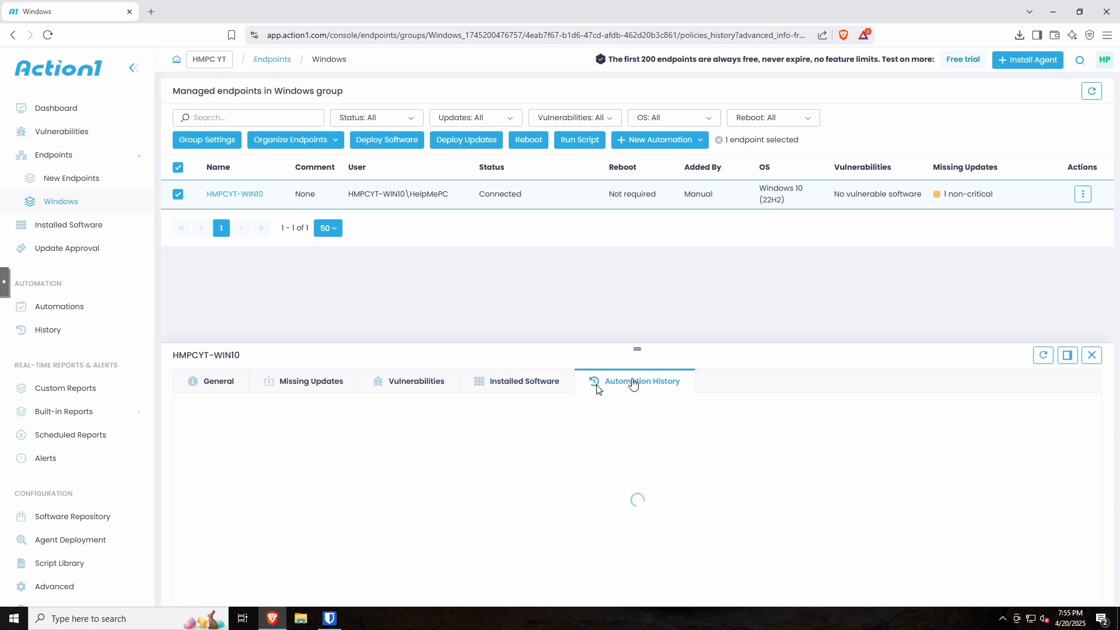
{"action": "left_click", "coordinate": [215, 389]}
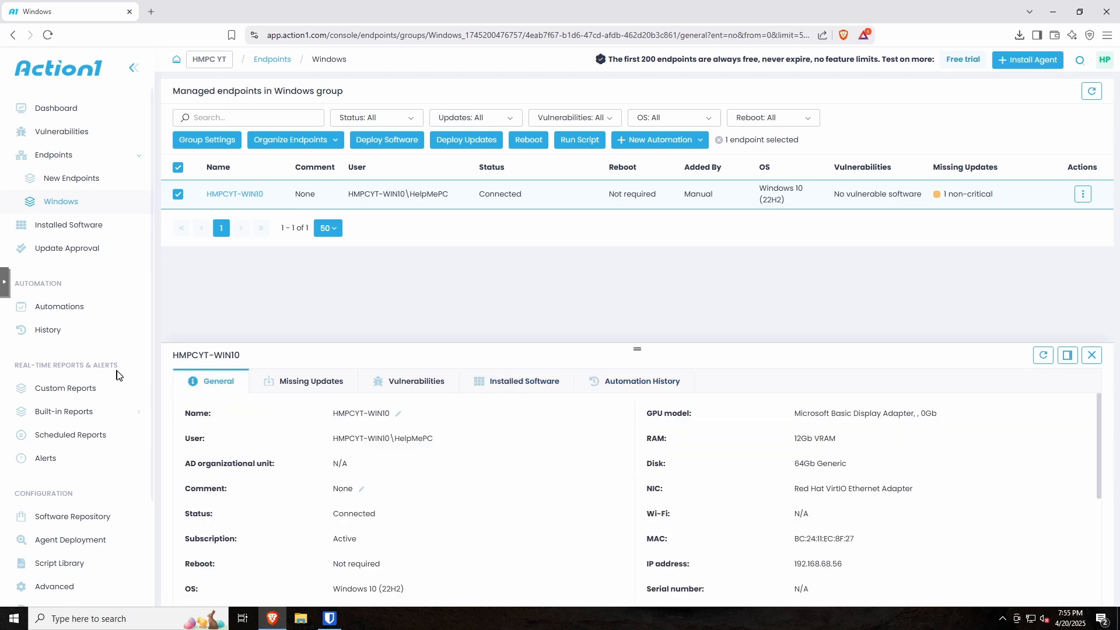
Step: From the Automations page, start a new Deploy Updates automation
{"action": "left_click", "coordinate": [57, 308]}
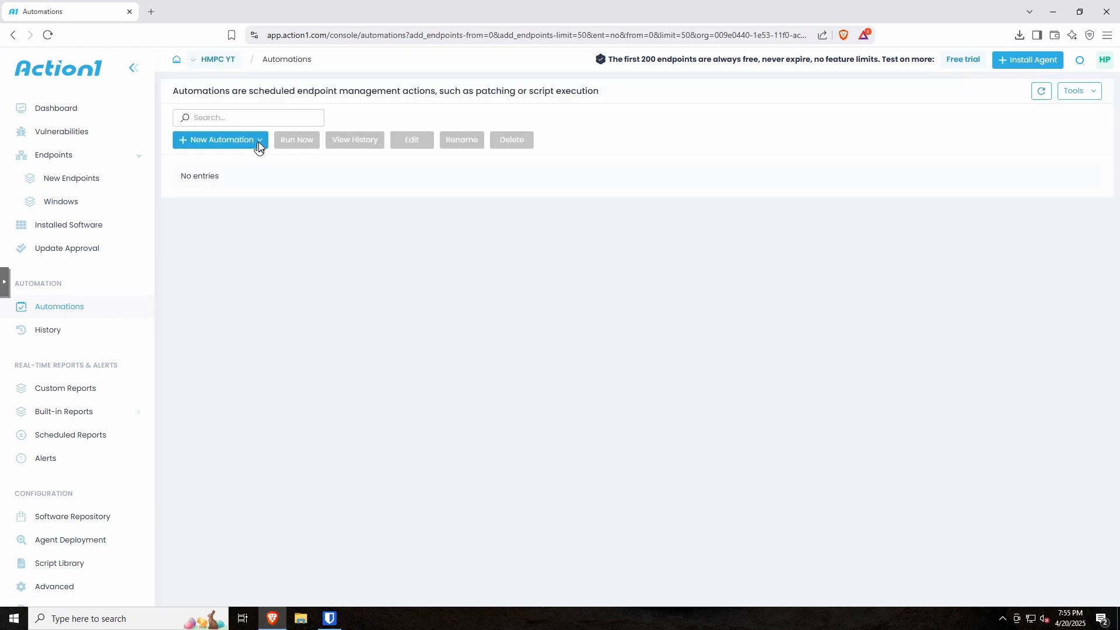
{"action": "left_click", "coordinate": [259, 147]}
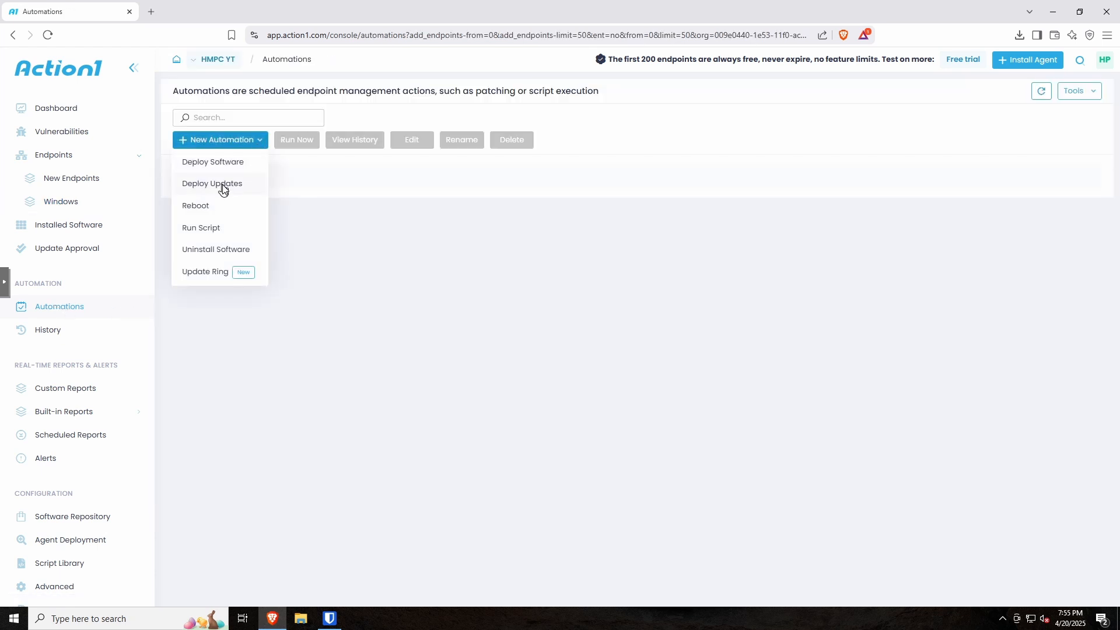
{"action": "left_click", "coordinate": [250, 187]}
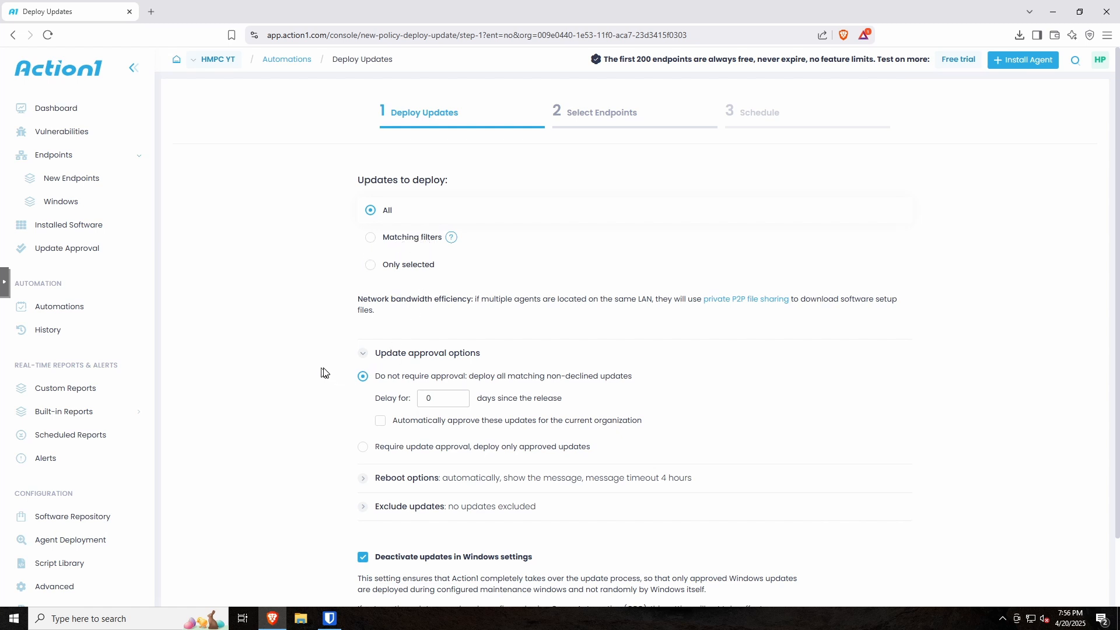
Step: Set the reboot message timeout to 5 minutes, then advance to endpoint selection
{"action": "scroll", "coordinate": [323, 370], "scroll_direction": "down", "scroll_amount": 2}
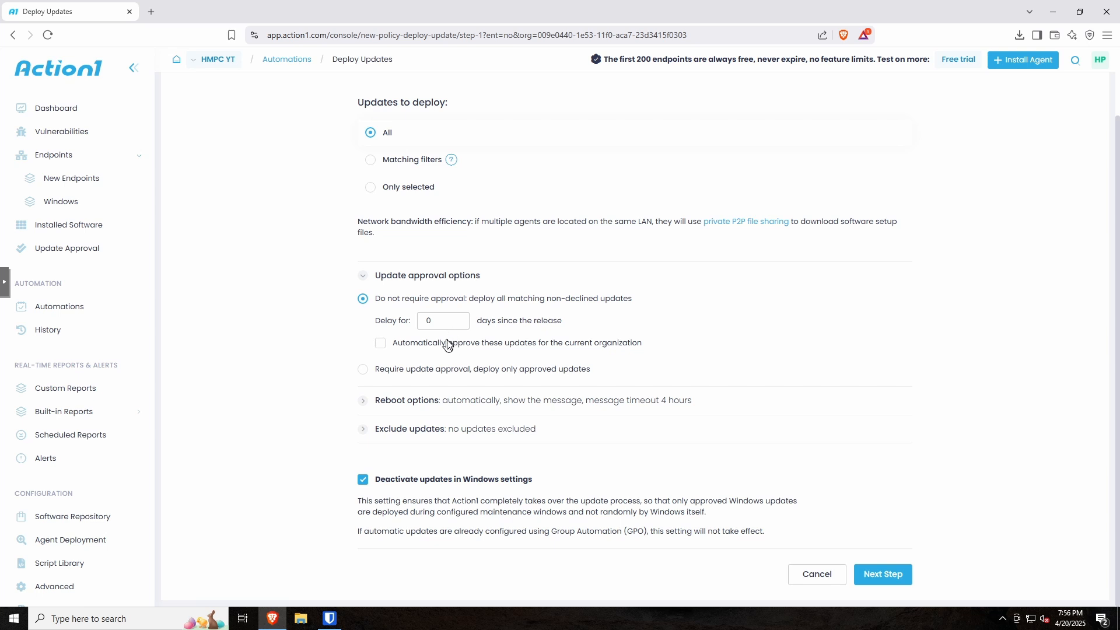
{"action": "left_click", "coordinate": [365, 402]}
{"action": "scroll", "coordinate": [308, 383], "scroll_direction": "down", "scroll_amount": 2}
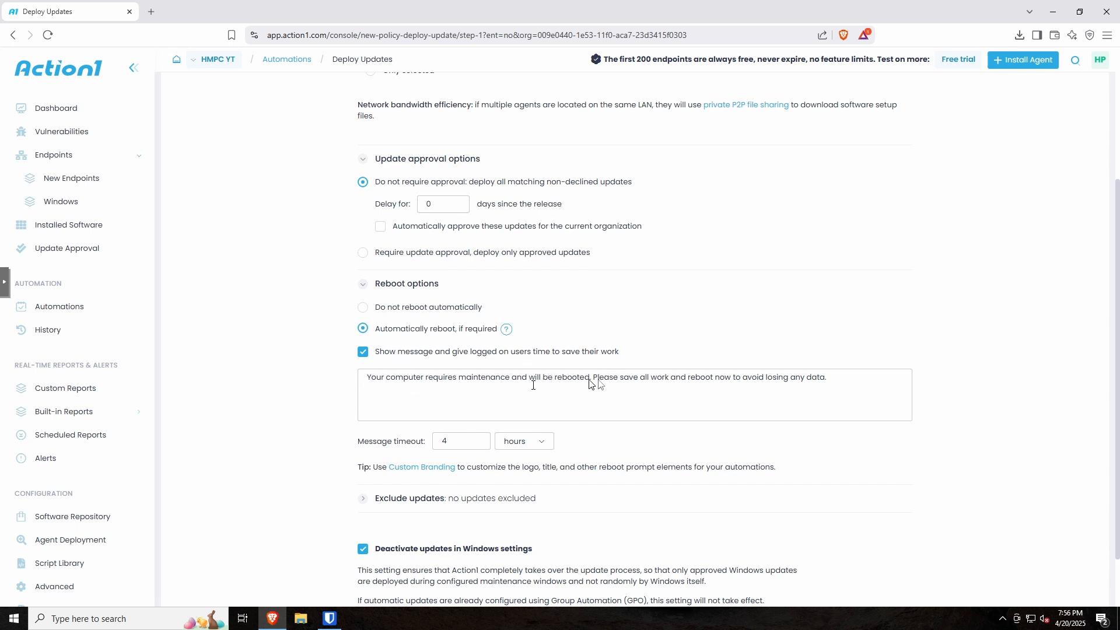
{"action": "left_click", "coordinate": [462, 444]}
{"action": "left_click", "coordinate": [524, 443]}
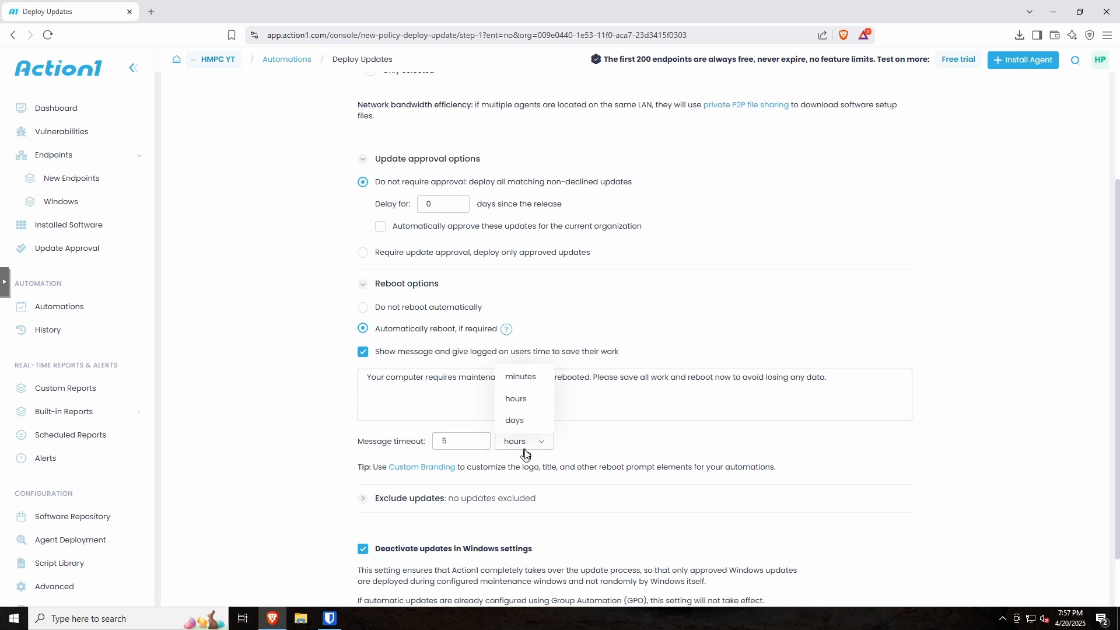
{"action": "left_click", "coordinate": [521, 382]}
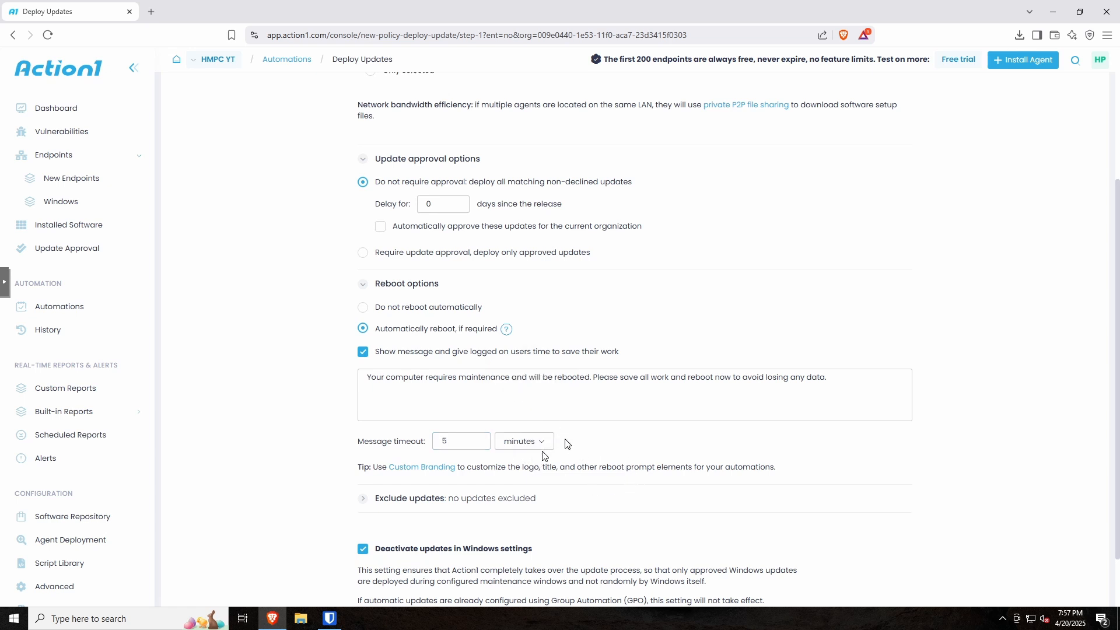
{"action": "scroll", "coordinate": [510, 518], "scroll_direction": "down", "scroll_amount": 2}
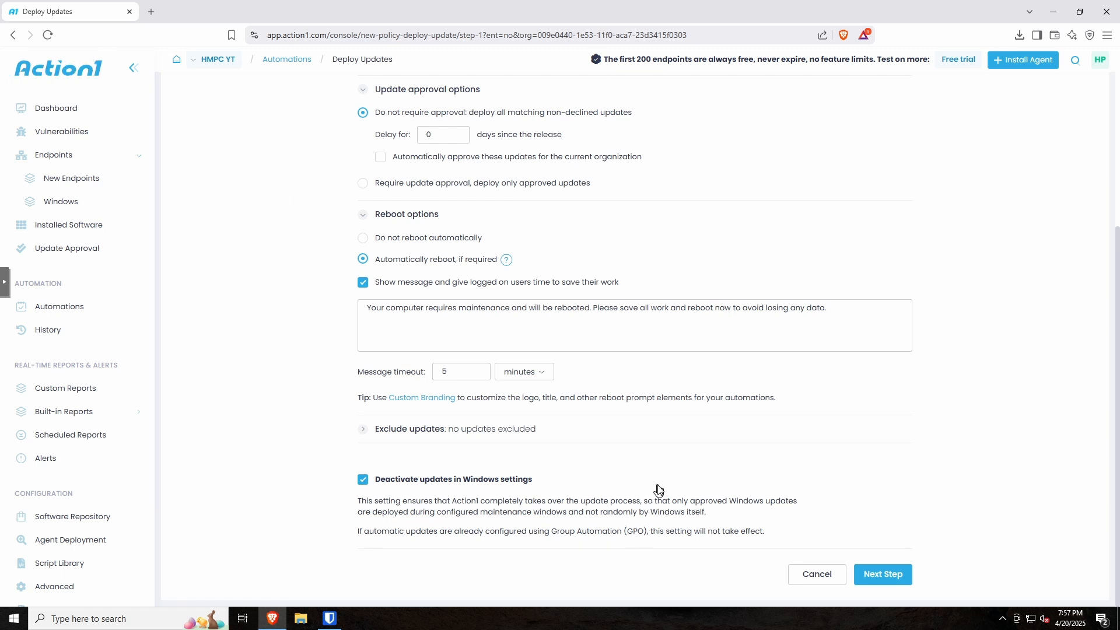
{"action": "left_click", "coordinate": [888, 575]}
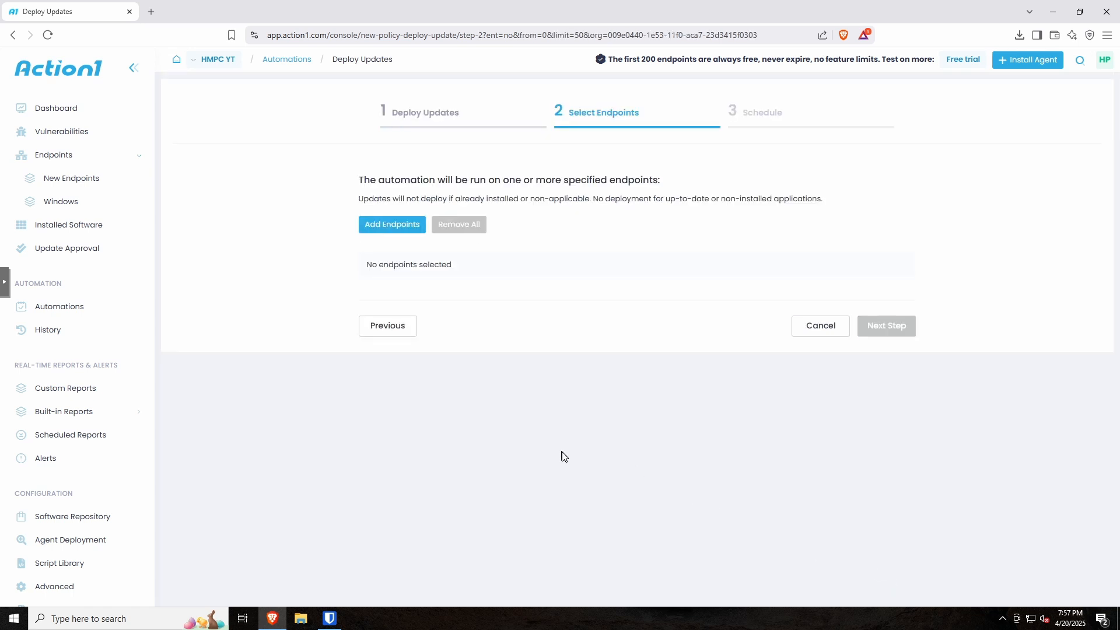
Step: Add the entire Windows endpoint group as targets and advance to the Schedule step
{"action": "left_click", "coordinate": [378, 225]}
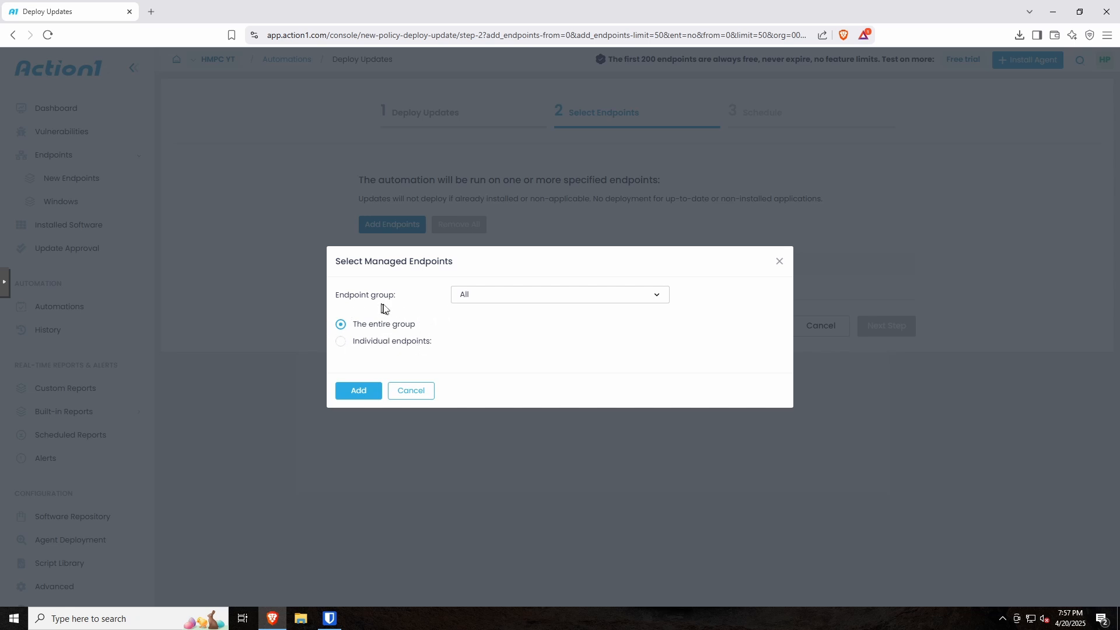
{"action": "left_click", "coordinate": [483, 296]}
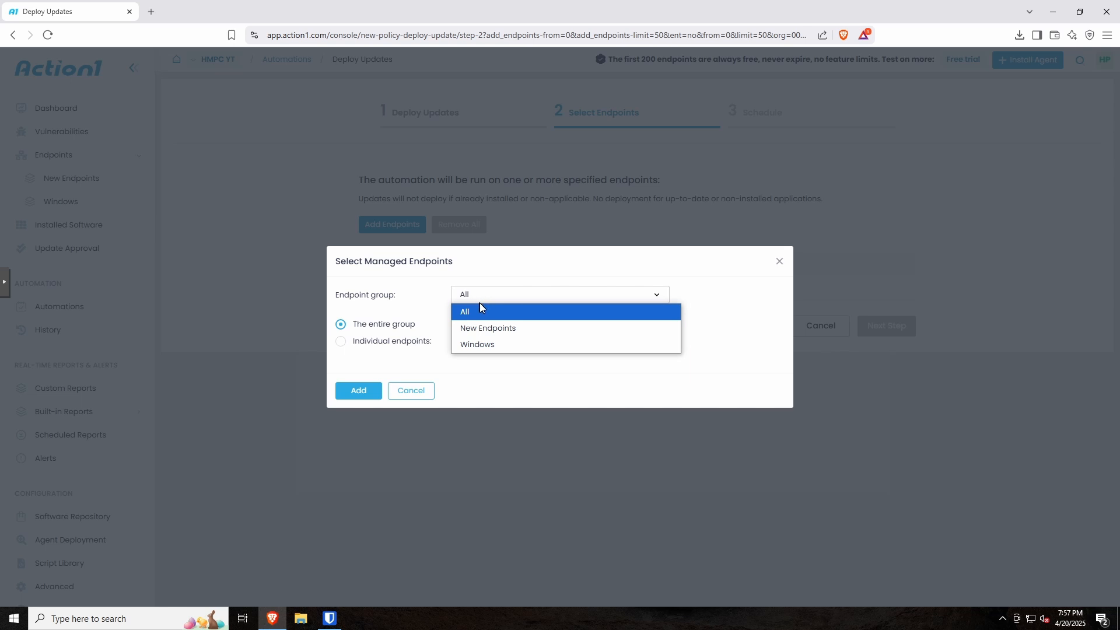
{"action": "left_click", "coordinate": [482, 345]}
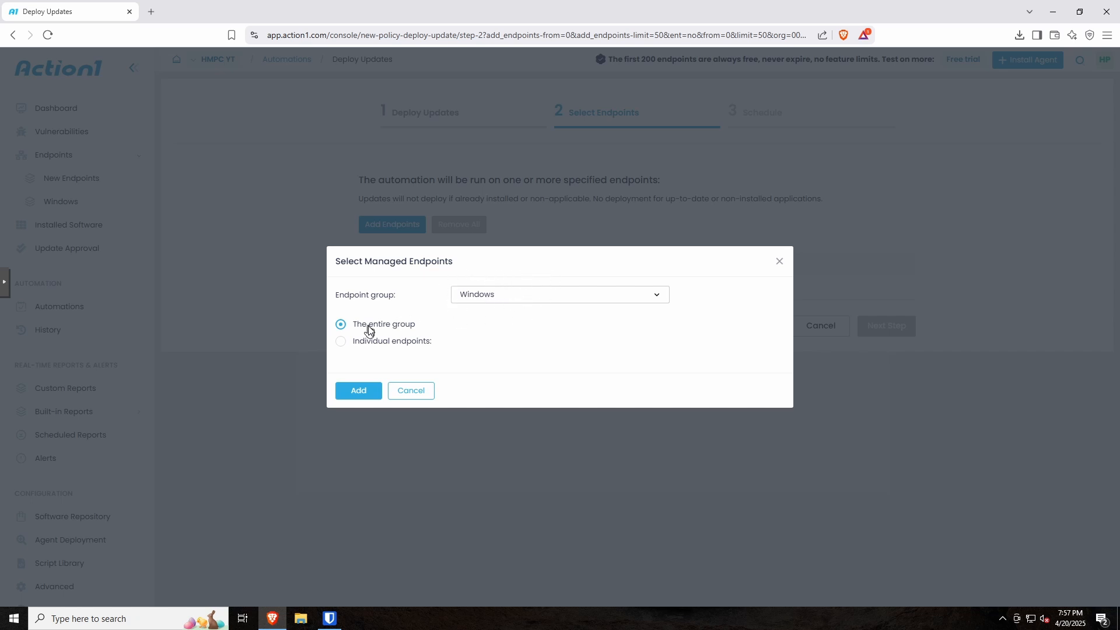
{"action": "left_click", "coordinate": [354, 395]}
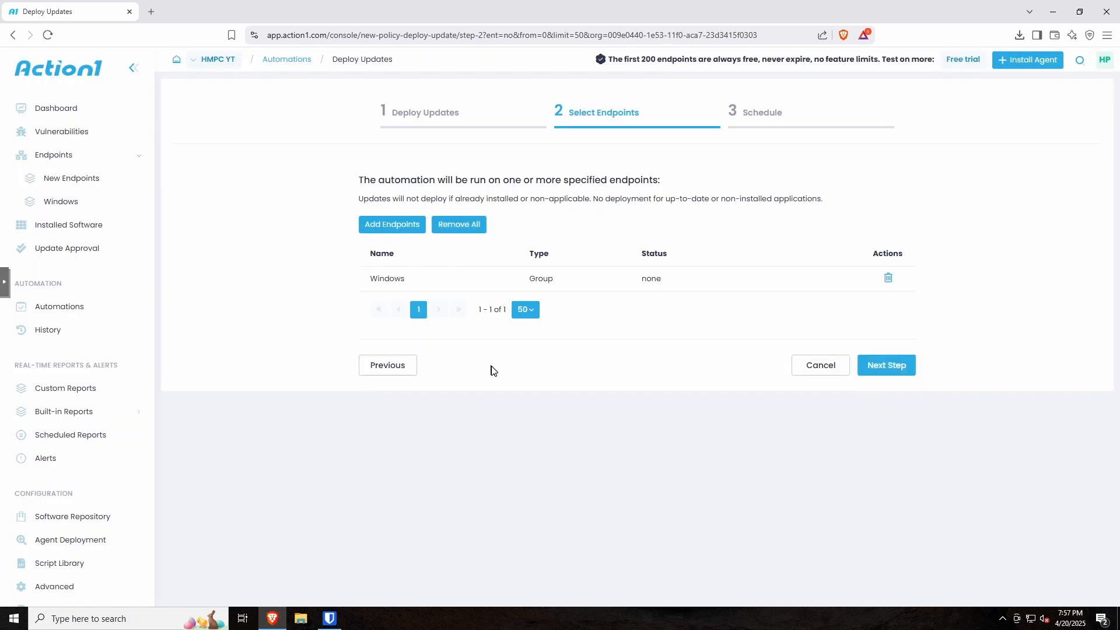
{"action": "left_click", "coordinate": [881, 369]}
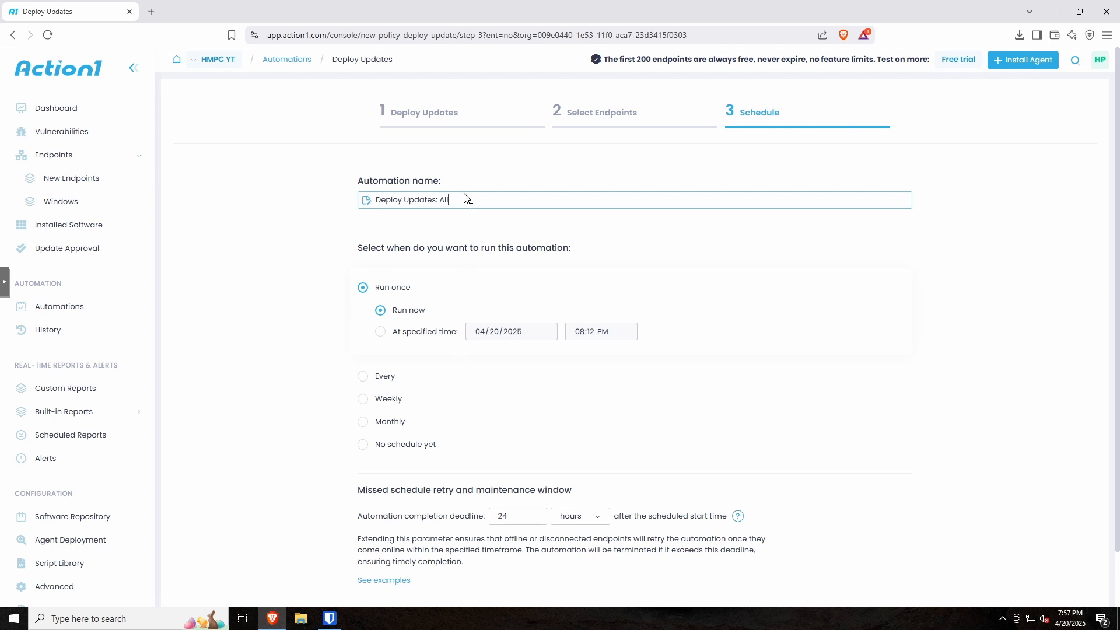
Step: Rename the automation to 'Deploy Updates: Patch Tuesdays'
{"action": "left_click_drag", "start_coordinate": [454, 200], "coordinate": [442, 200]}
{"action": "left_click", "coordinate": [328, 252]}
{"action": "scroll", "coordinate": [332, 257], "scroll_direction": "down", "scroll_amount": 1}
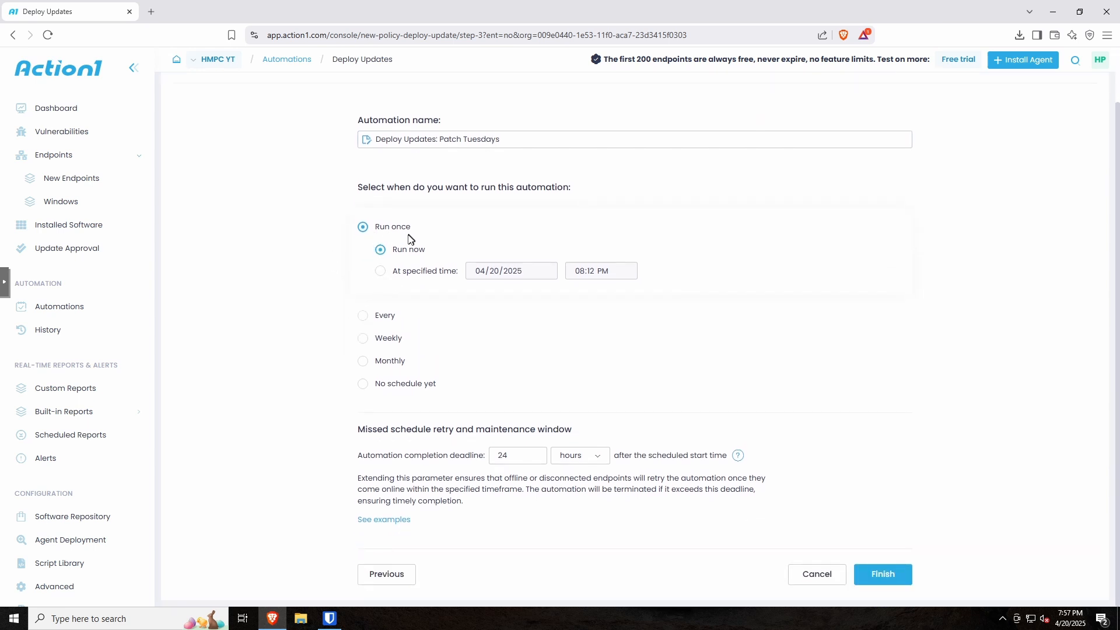
Step: Schedule it to repeat monthly on the second Wednesday
{"action": "left_click", "coordinate": [362, 360]}
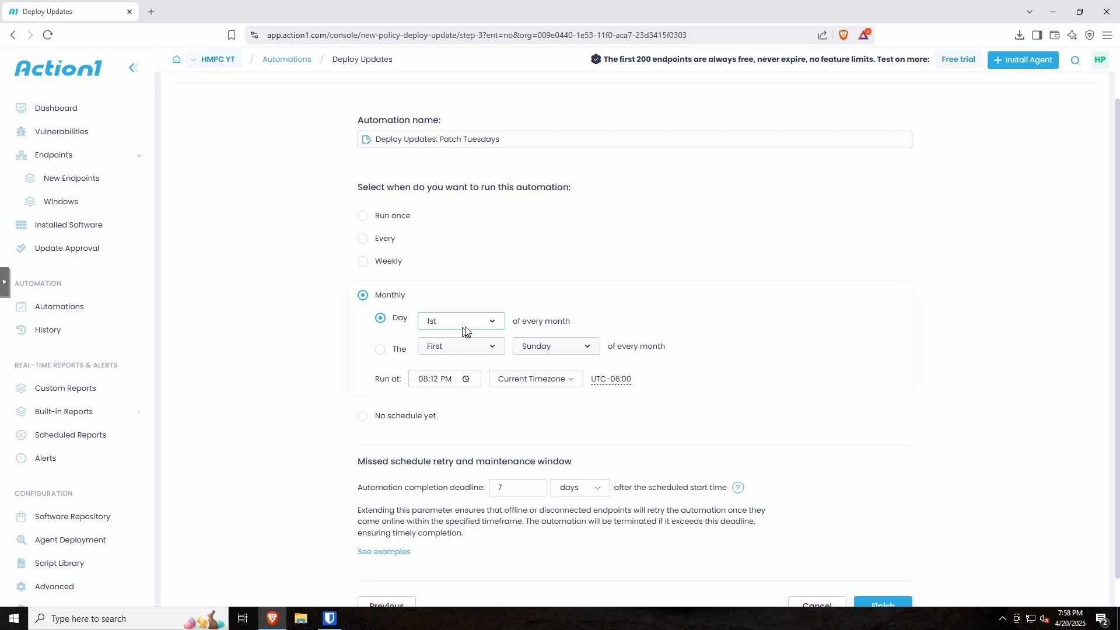
{"action": "left_click", "coordinate": [485, 325]}
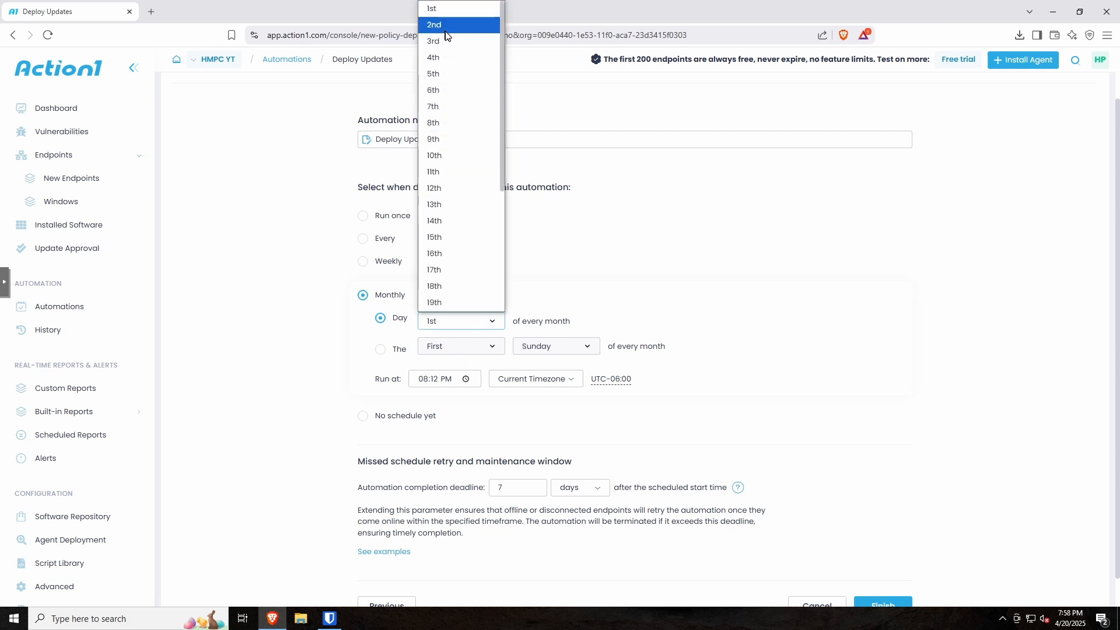
{"action": "left_click", "coordinate": [380, 348]}
{"action": "left_click", "coordinate": [482, 348]}
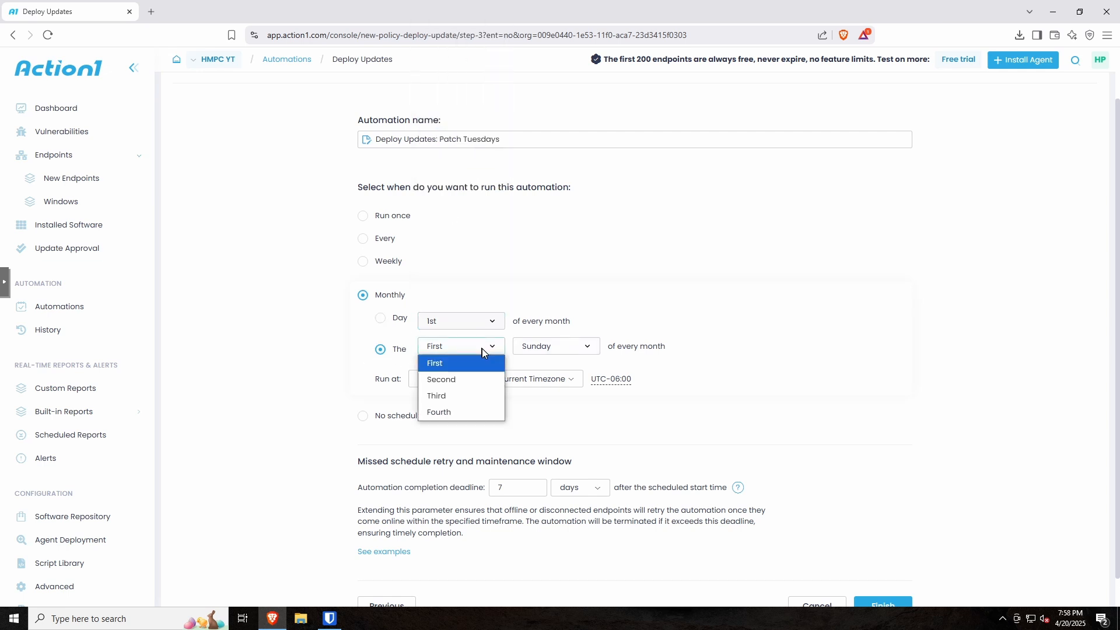
{"action": "left_click", "coordinate": [458, 380]}
{"action": "left_click", "coordinate": [537, 350]}
{"action": "left_click", "coordinate": [545, 412]}
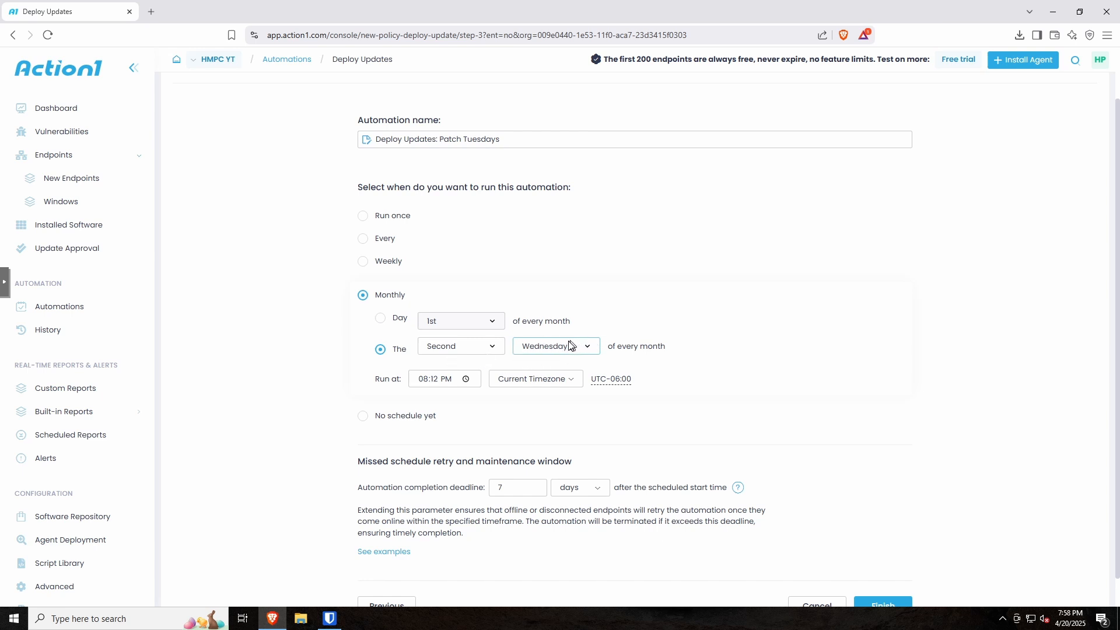
Step: Set the run time to 02:00 AM
{"action": "left_click", "coordinate": [422, 383]}
{"action": "type", "text": "2"}
{"action": "key", "text": "Tab"}
{"action": "left_click", "coordinate": [433, 380]}
{"action": "type", "text": "00"}
{"action": "left_click", "coordinate": [452, 383]}
{"action": "left_click", "coordinate": [767, 384]}
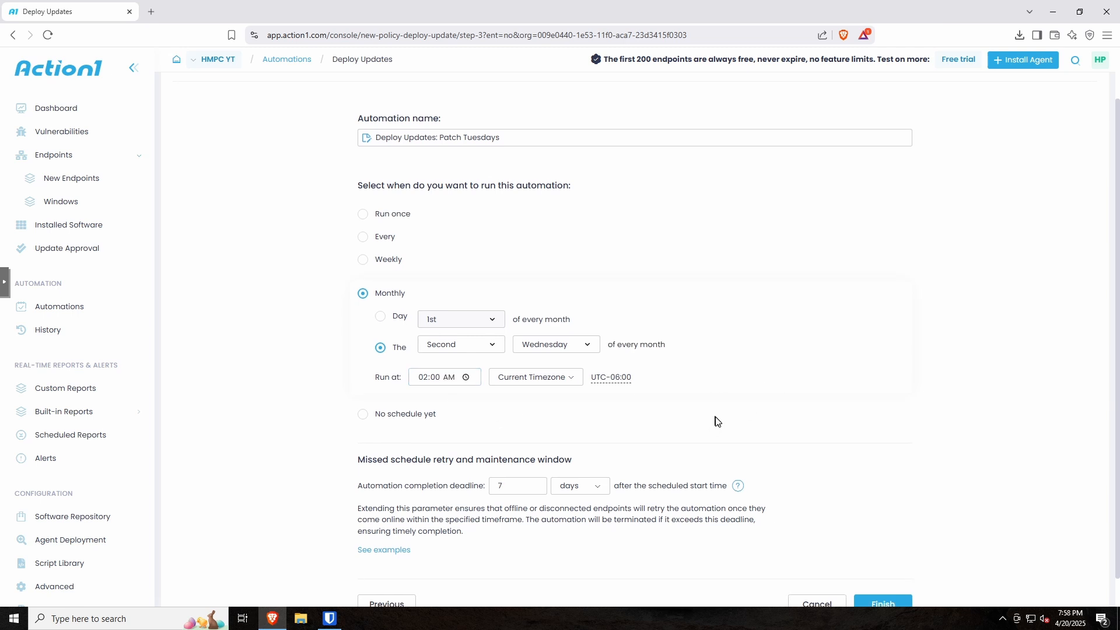
{"action": "scroll", "coordinate": [717, 421], "scroll_direction": "down", "scroll_amount": 1}
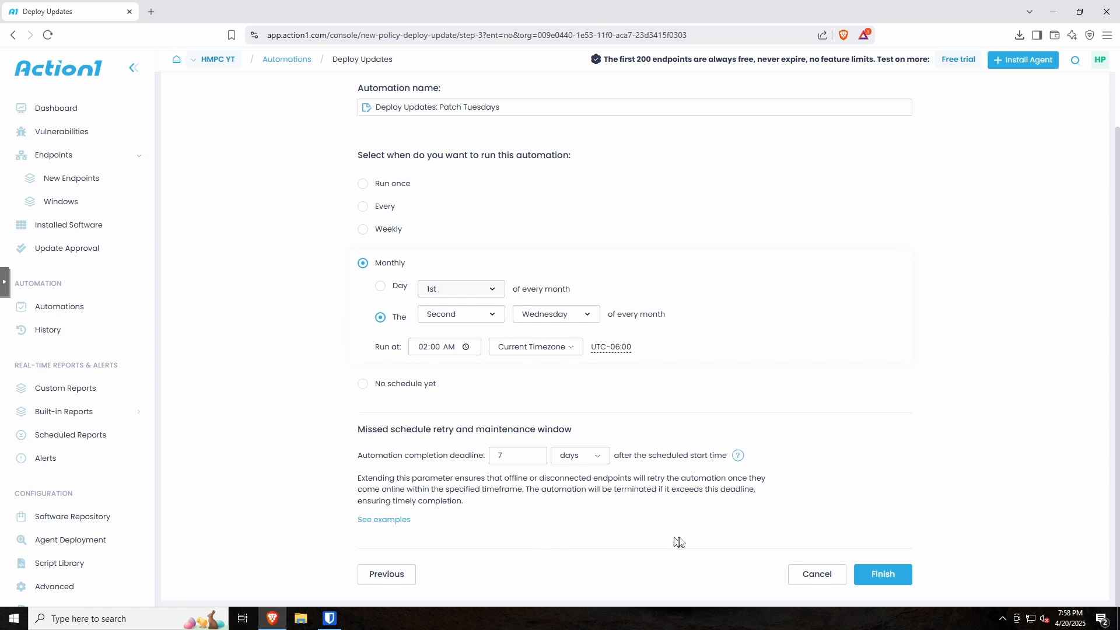
Step: Save the Patch Tuesdays automation and begin another Deploy Updates automation
{"action": "left_click", "coordinate": [891, 575]}
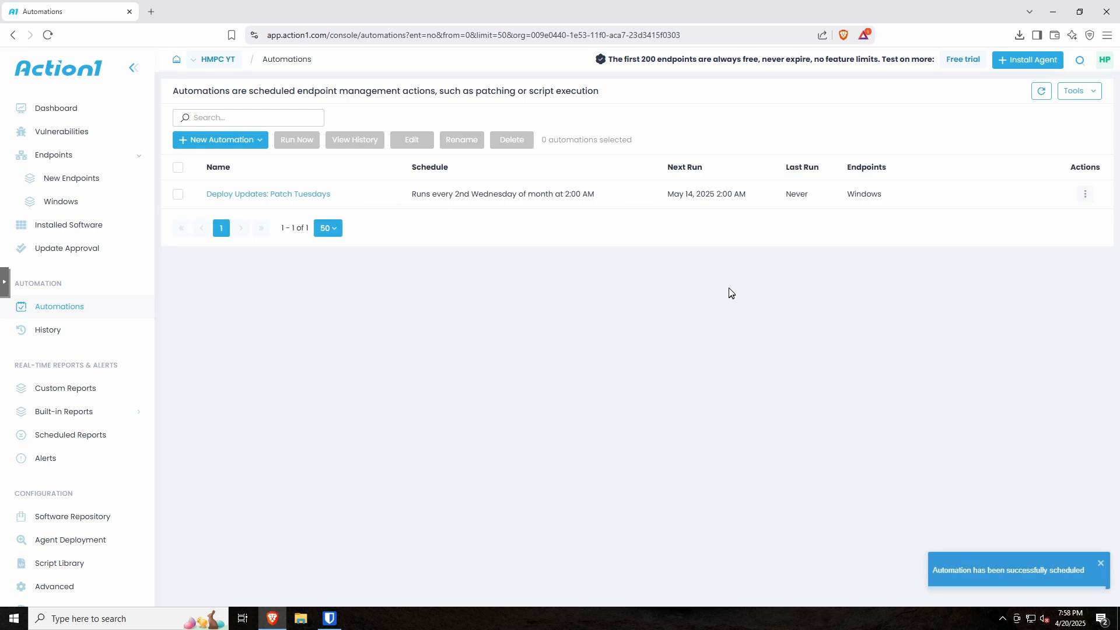
{"action": "left_click", "coordinate": [260, 147]}
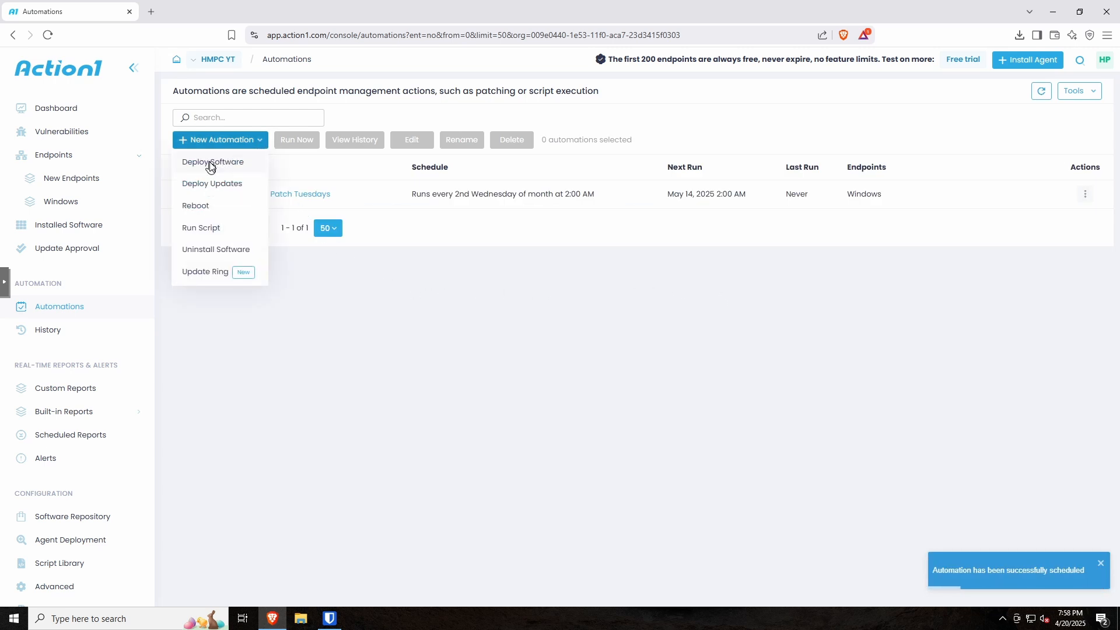
{"action": "left_click", "coordinate": [196, 186]}
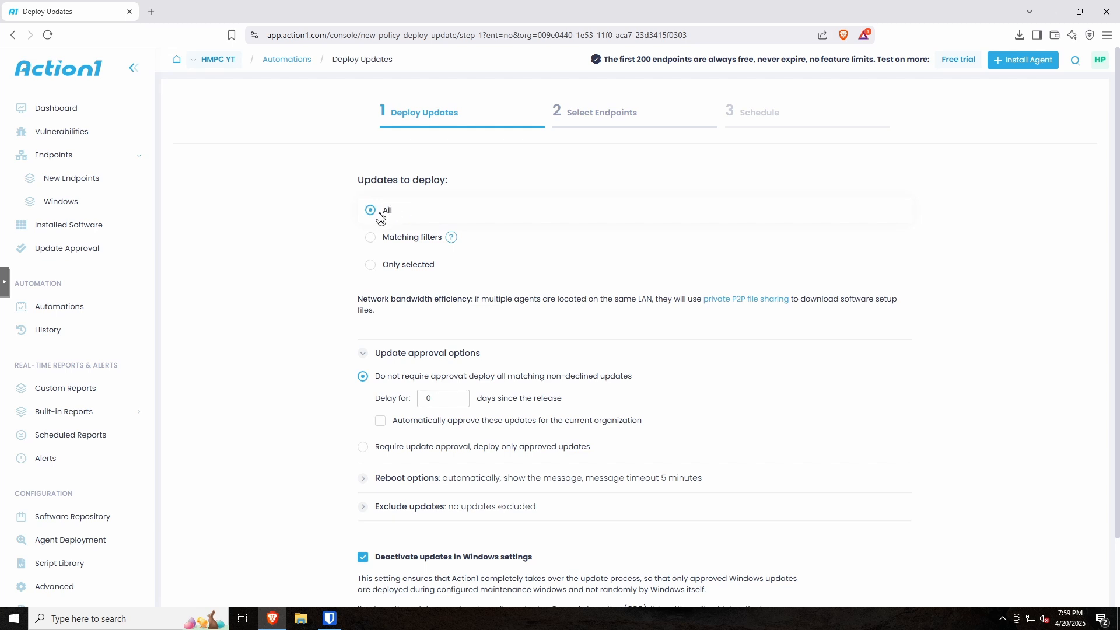
Step: Limit the deployment to updates whose names match *Defender*
{"action": "left_click", "coordinate": [370, 238]}
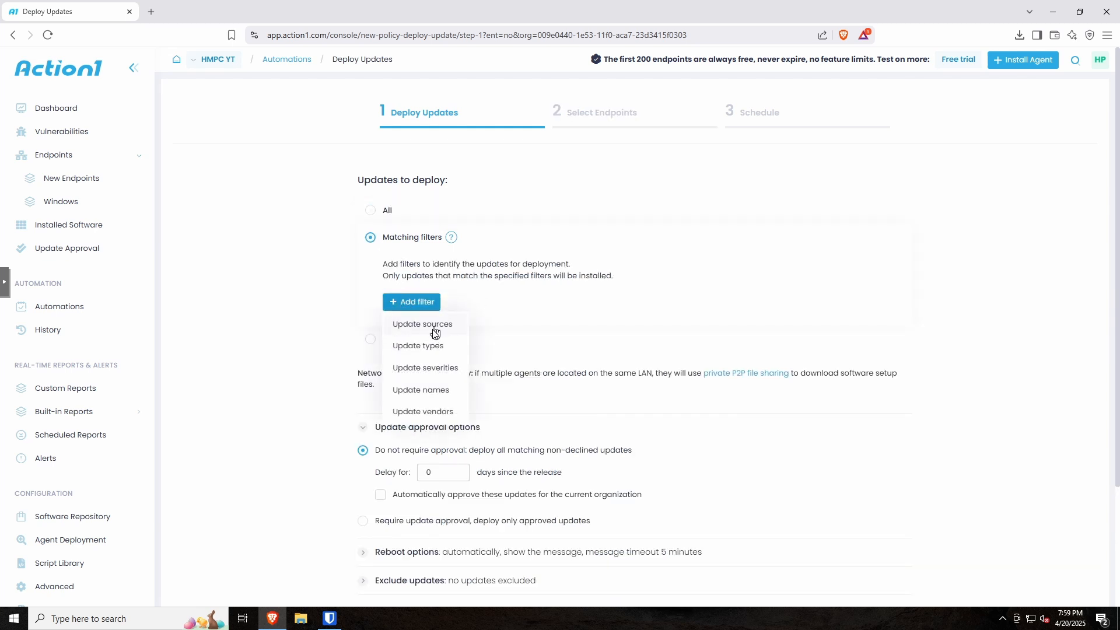
{"action": "left_click", "coordinate": [414, 389]}
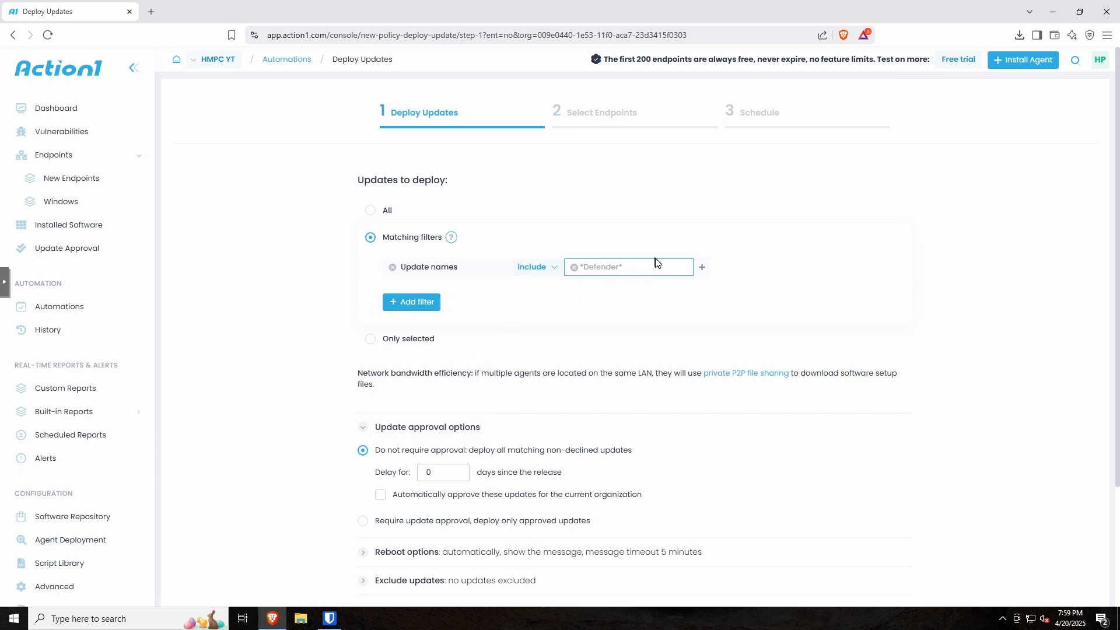
{"action": "type", "text": "*"}
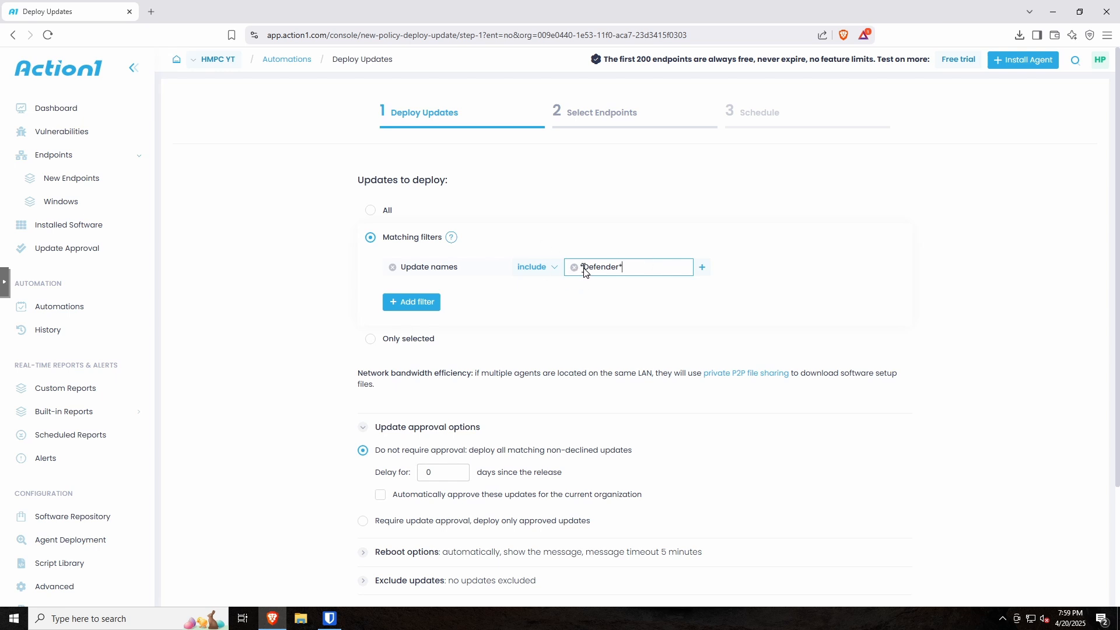
{"action": "left_click_drag", "start_coordinate": [584, 268], "coordinate": [626, 268]}
{"action": "left_click_drag", "start_coordinate": [584, 268], "coordinate": [620, 269]}
Step: Choose Do not reboot automatically and advance to endpoint selection
{"action": "scroll", "coordinate": [517, 302], "scroll_direction": "down", "scroll_amount": 1}
{"action": "scroll", "coordinate": [517, 301], "scroll_direction": "down", "scroll_amount": 2}
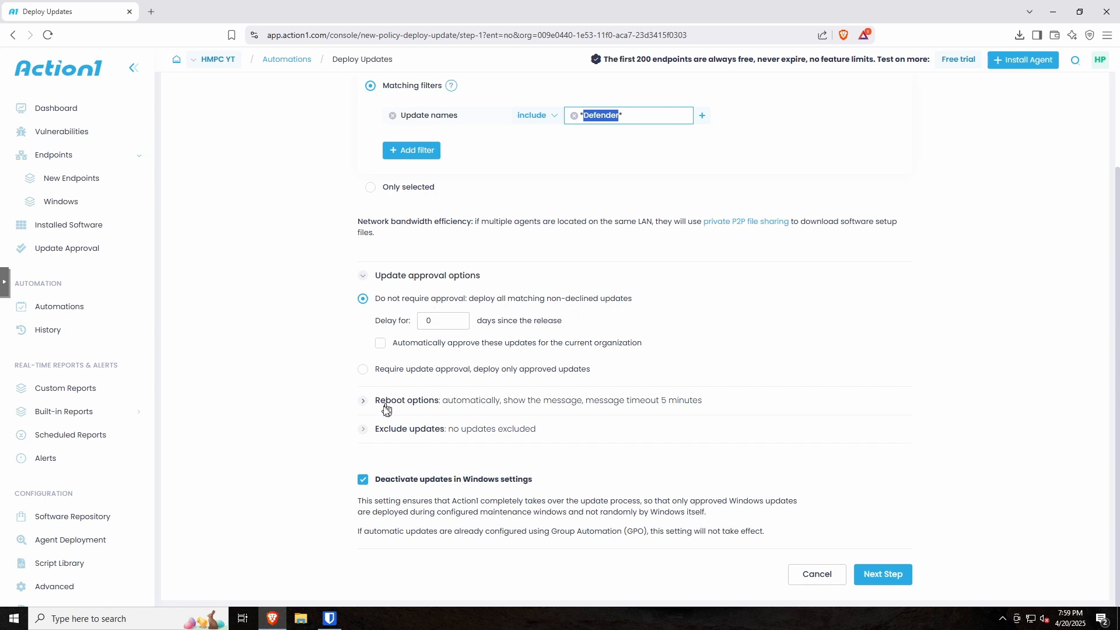
{"action": "left_click", "coordinate": [366, 405]}
{"action": "scroll", "coordinate": [385, 429], "scroll_direction": "down", "scroll_amount": 1}
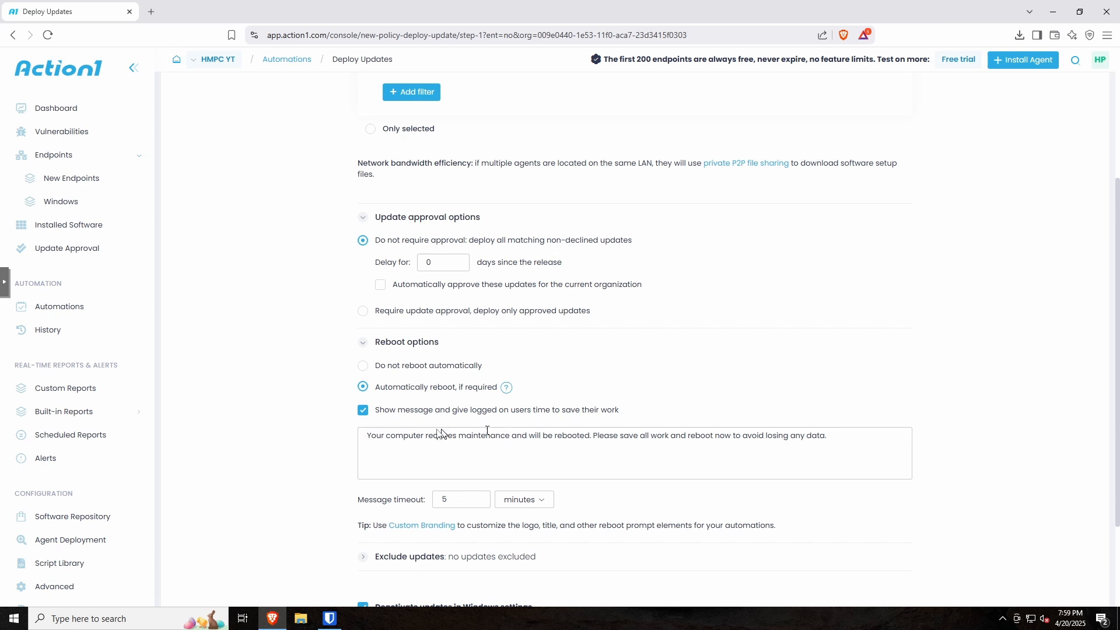
{"action": "left_click", "coordinate": [364, 368]}
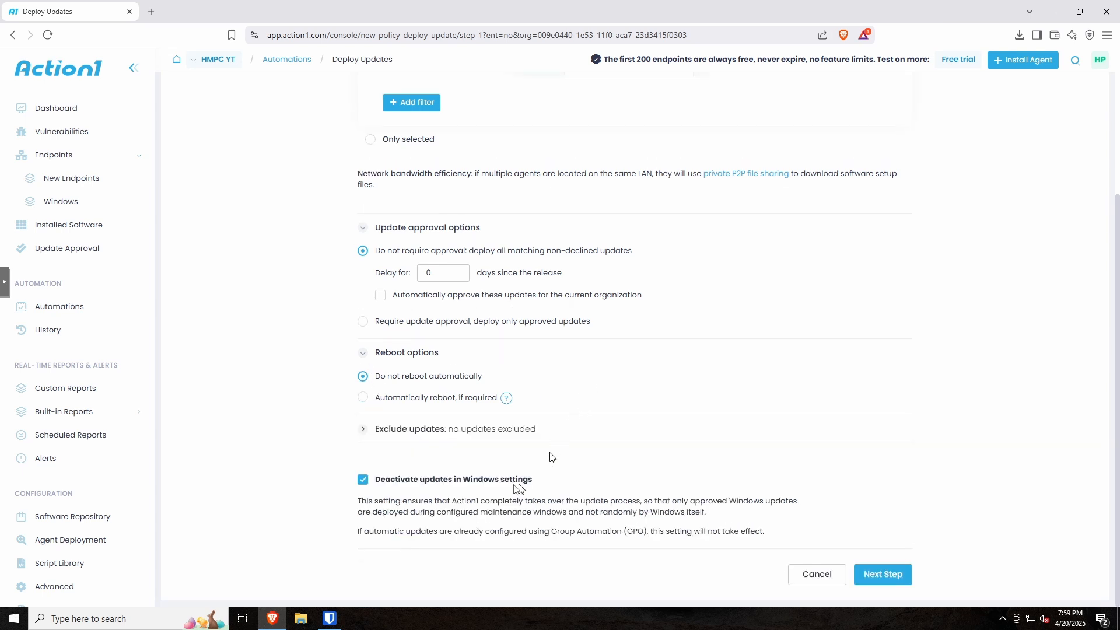
{"action": "left_click", "coordinate": [874, 579]}
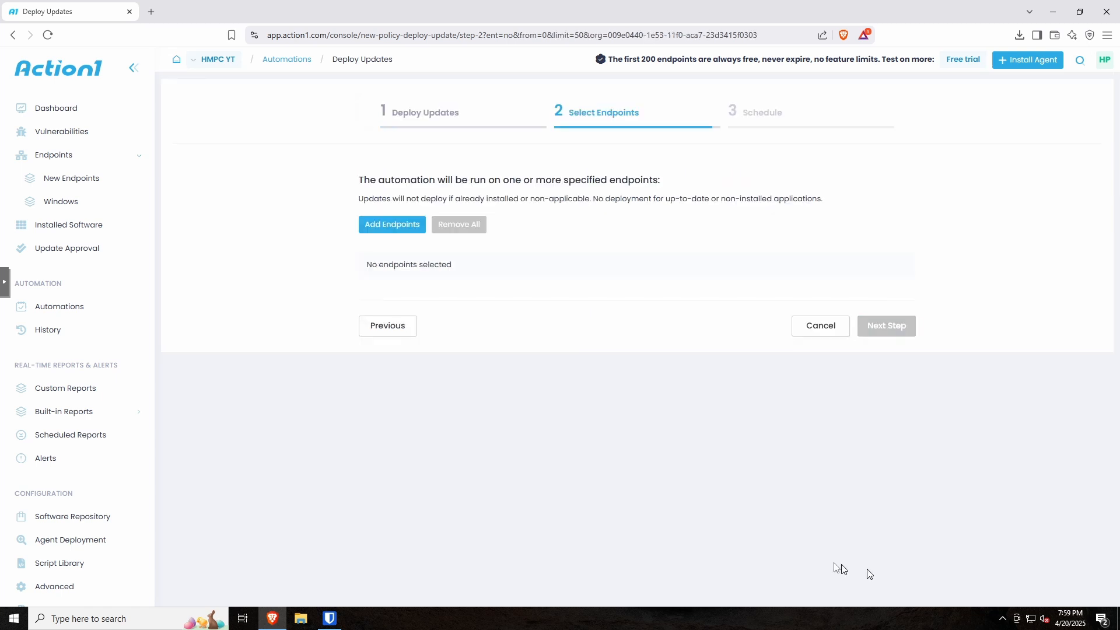
Step: Target the entire Windows endpoint group and advance to scheduling
{"action": "left_click", "coordinate": [389, 226]}
{"action": "left_click", "coordinate": [488, 296]}
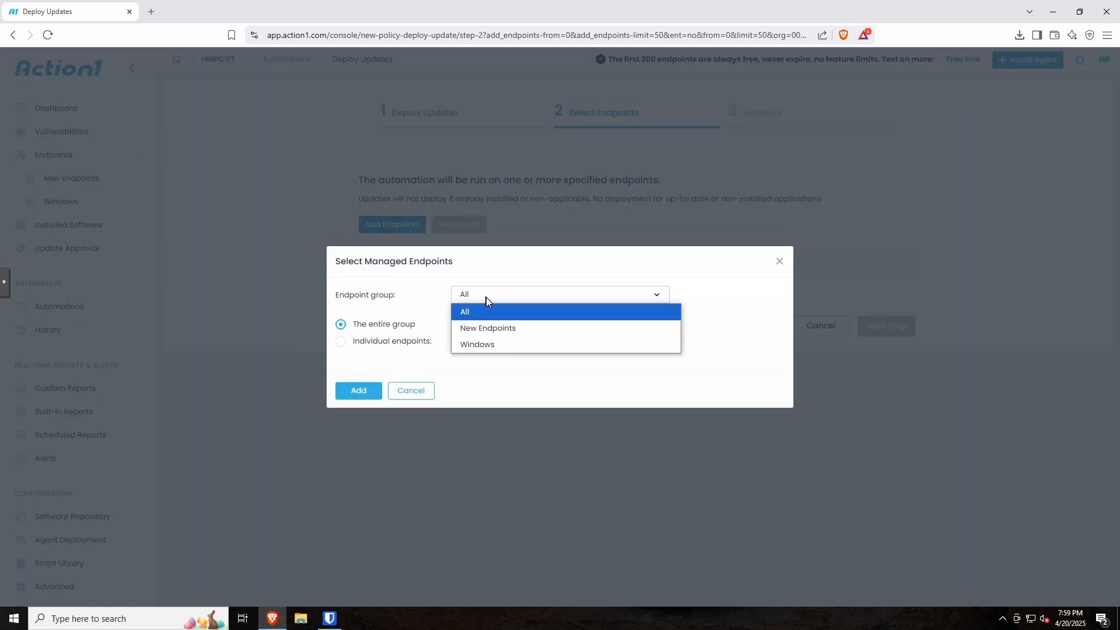
{"action": "left_click", "coordinate": [478, 343]}
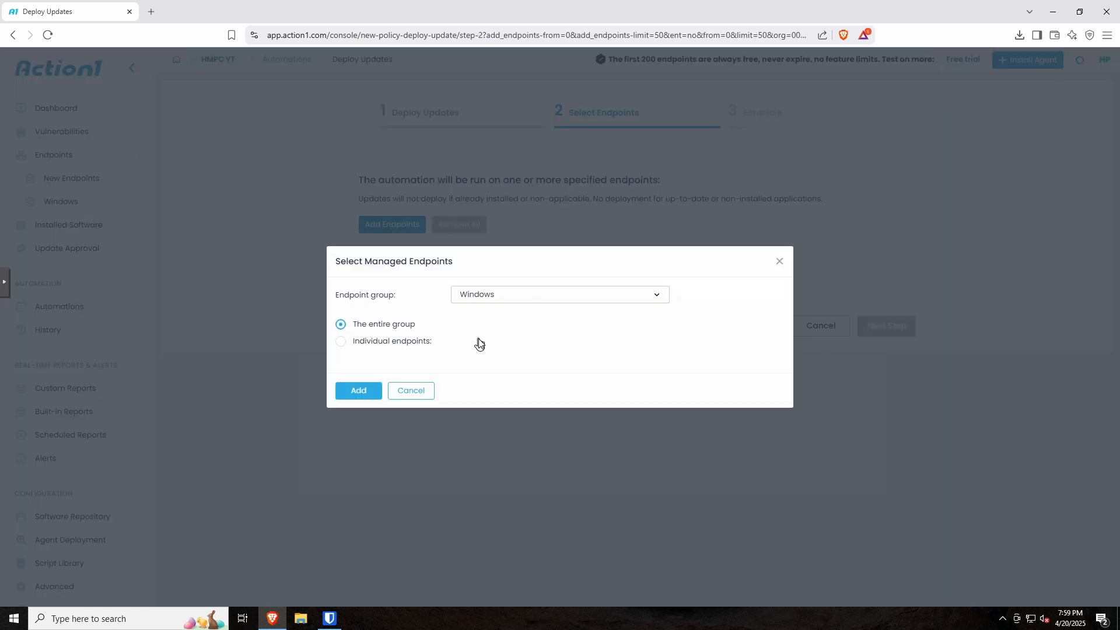
{"action": "left_click", "coordinate": [357, 392]}
{"action": "left_click", "coordinate": [890, 368]}
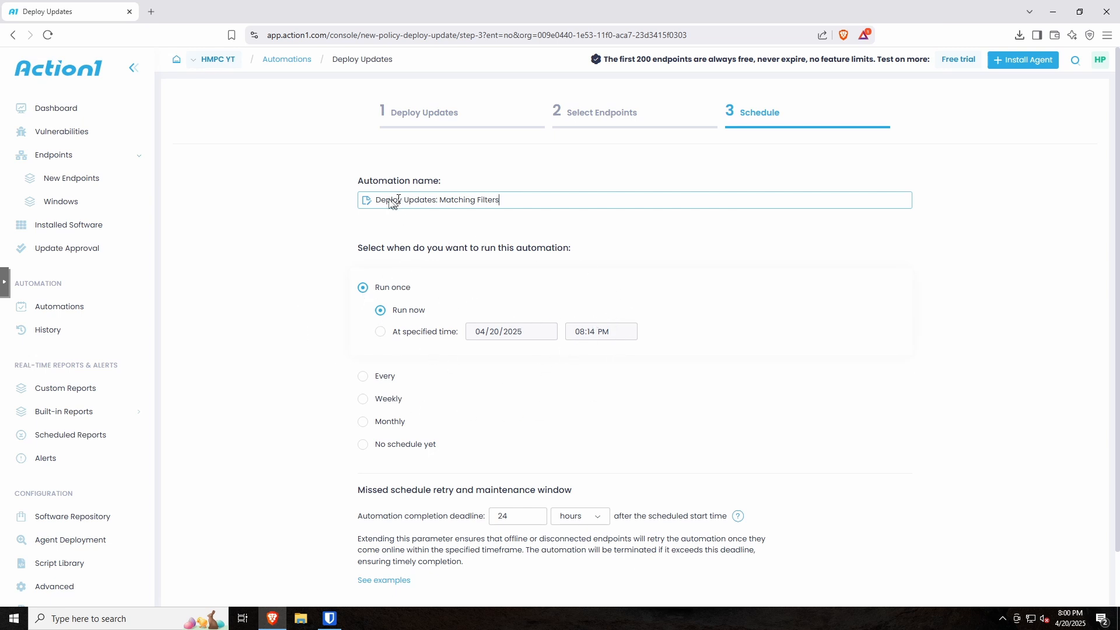
Step: Rename it 'Deploy Updates: Defender', set it to run every 1 hour, and save
{"action": "left_click_drag", "start_coordinate": [441, 200], "coordinate": [523, 201]}
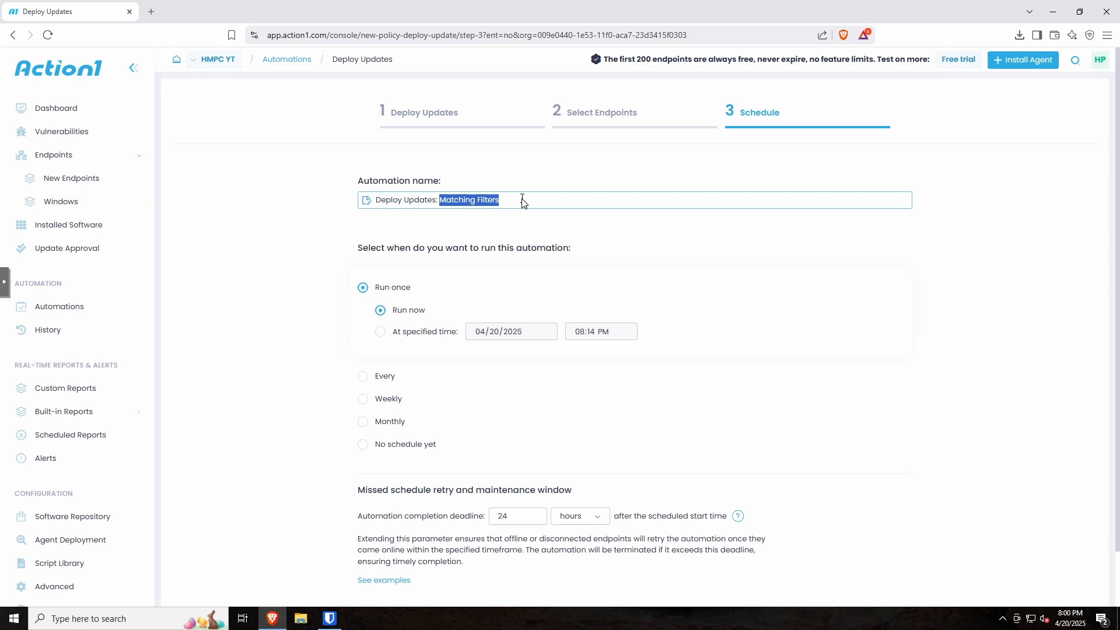
{"action": "type", "text": "Defend"}
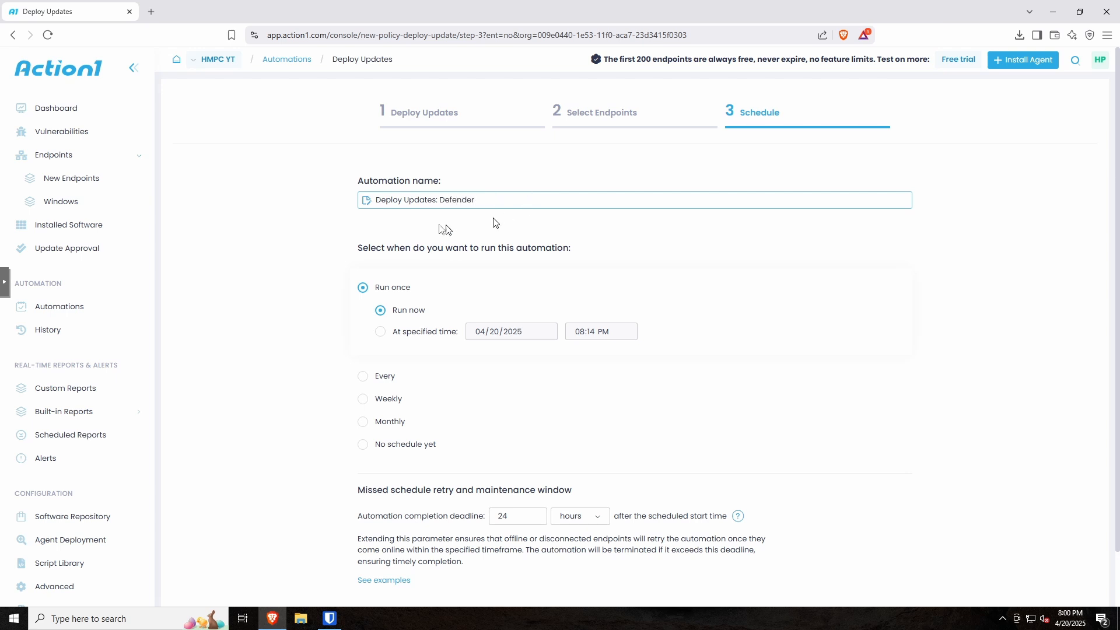
{"action": "left_click", "coordinate": [364, 378]}
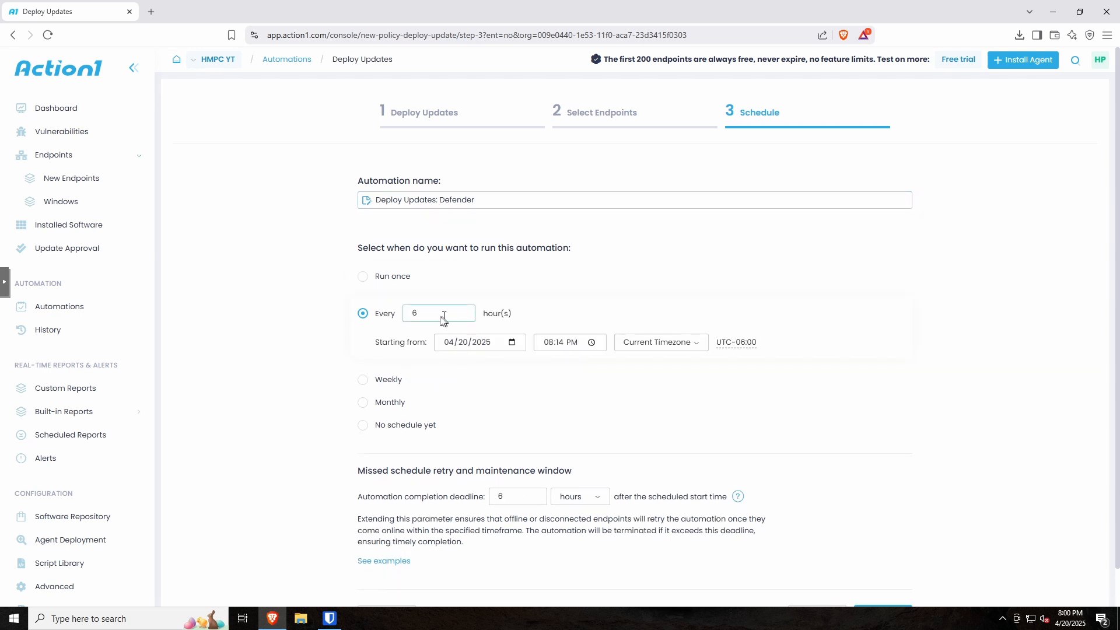
{"action": "left_click_drag", "start_coordinate": [440, 315], "coordinate": [390, 319]}
{"action": "type", "text": "1"}
{"action": "scroll", "coordinate": [537, 397], "scroll_direction": "down", "scroll_amount": 1}
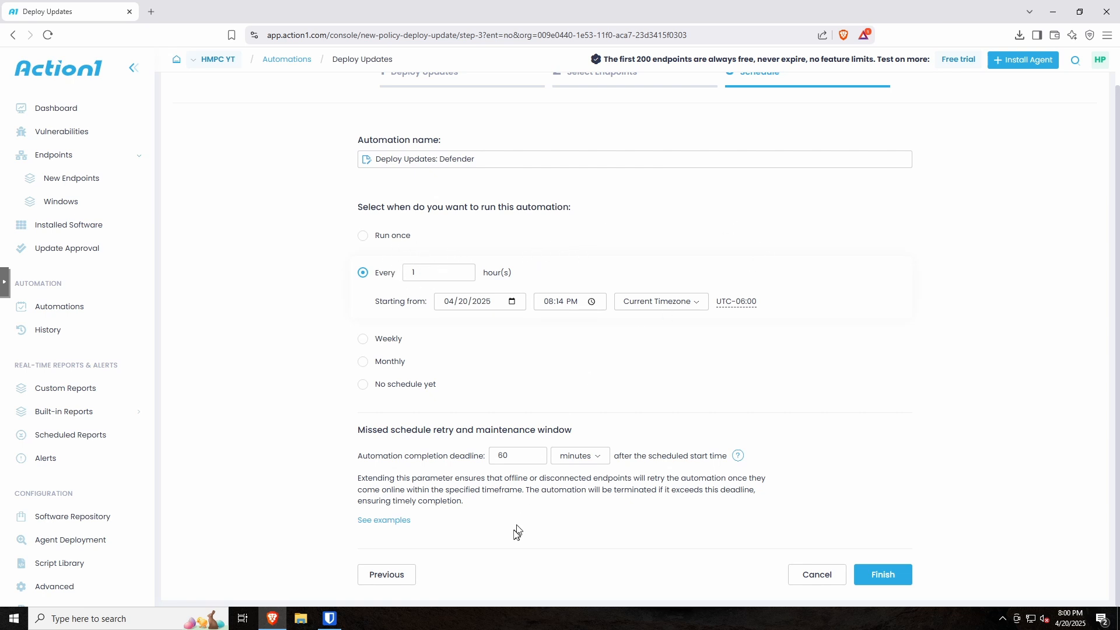
{"action": "left_click", "coordinate": [885, 578]}
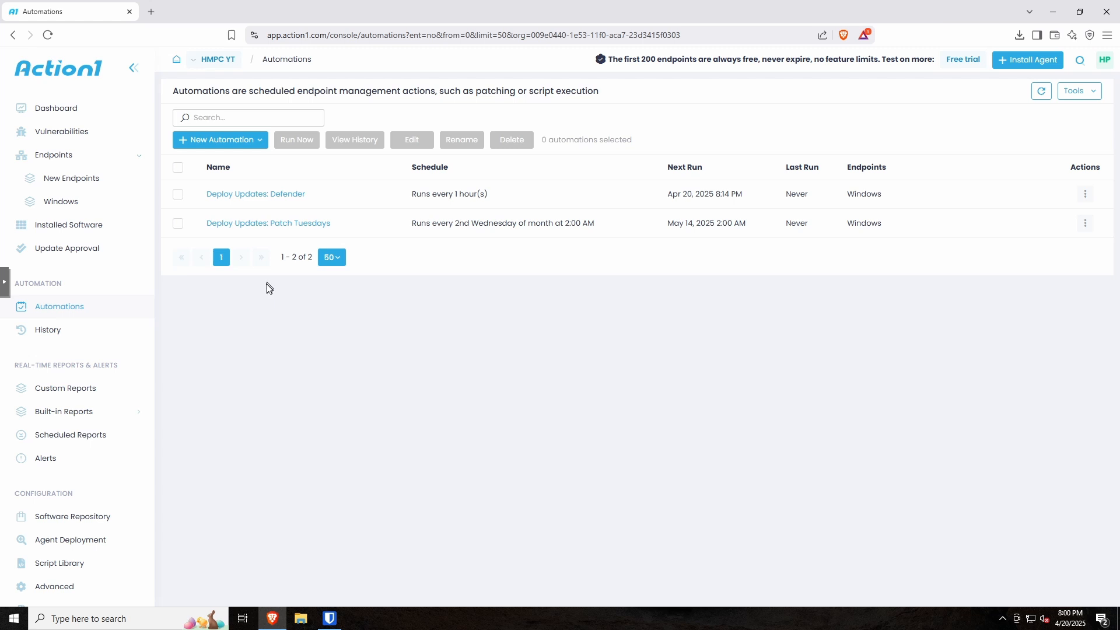
Step: Run the Patch Tuesdays automation now on its configured endpoints
{"action": "left_click", "coordinate": [267, 225]}
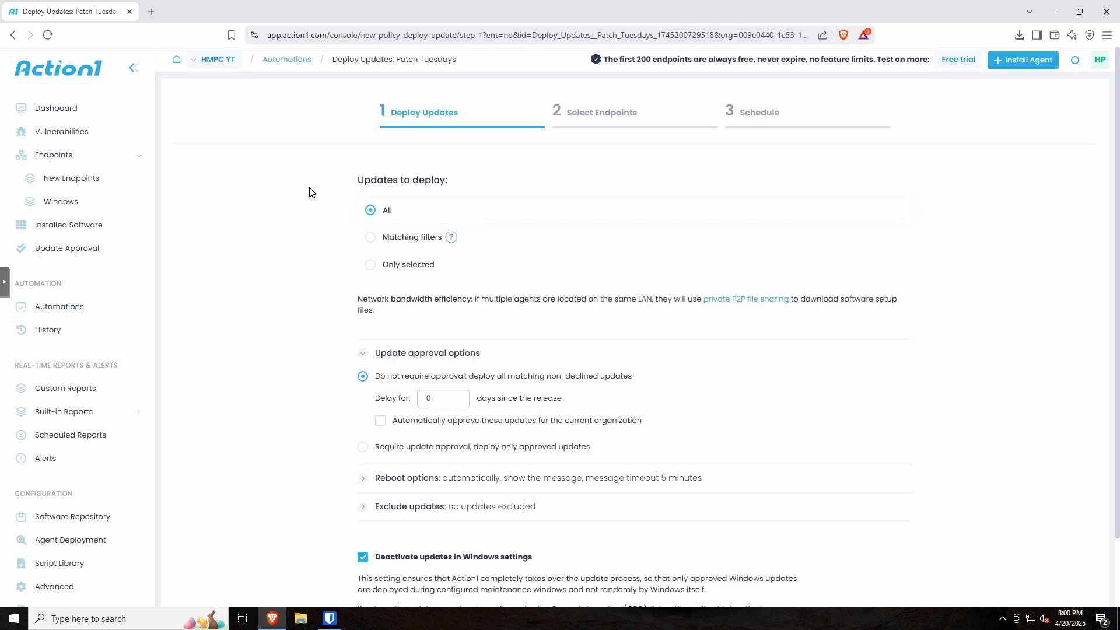
{"action": "left_click", "coordinate": [13, 35]}
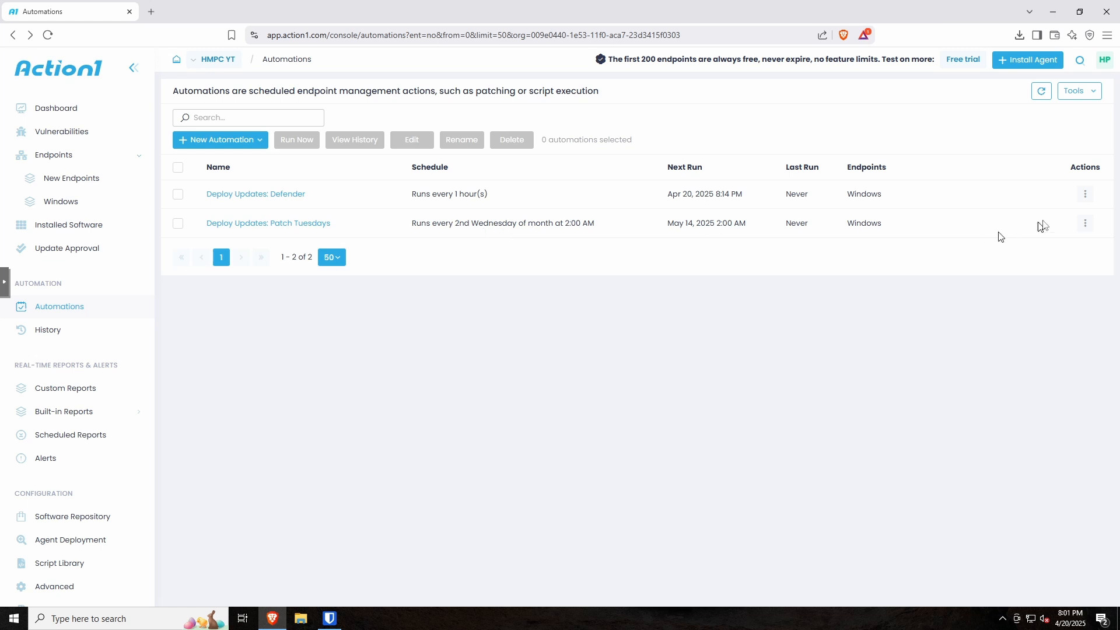
{"action": "left_click", "coordinate": [1083, 224]}
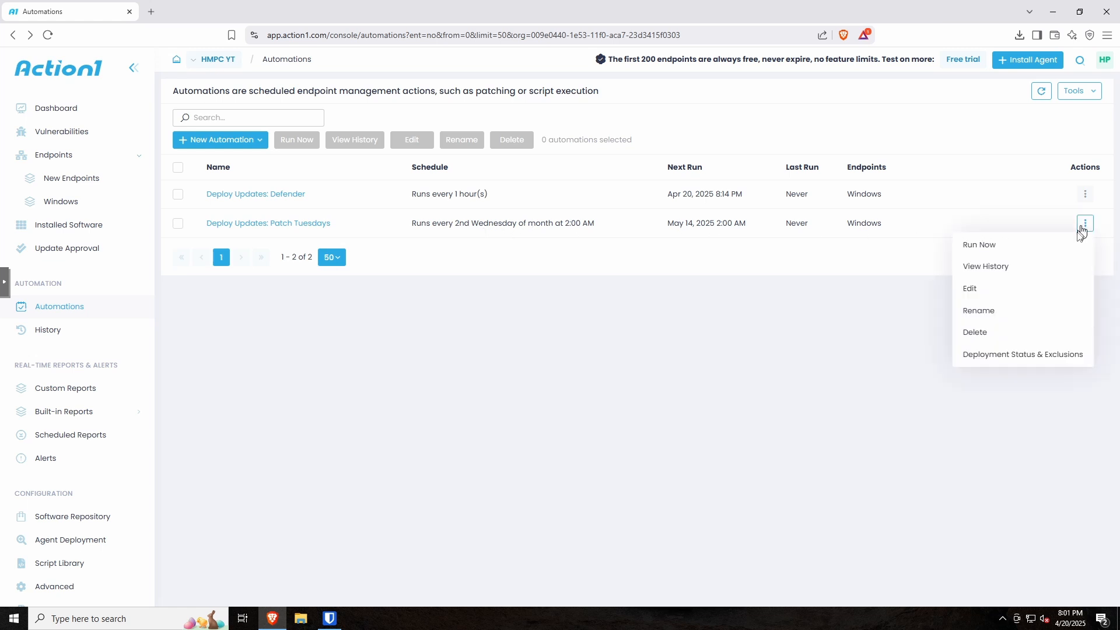
{"action": "left_click", "coordinate": [1017, 253]}
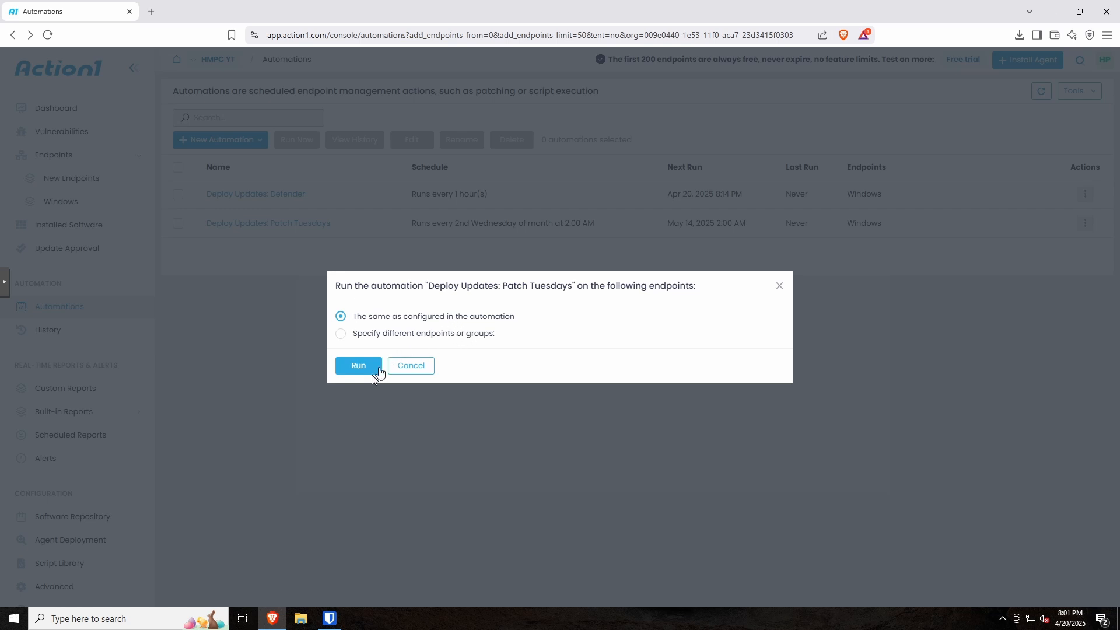
{"action": "left_click", "coordinate": [354, 367]}
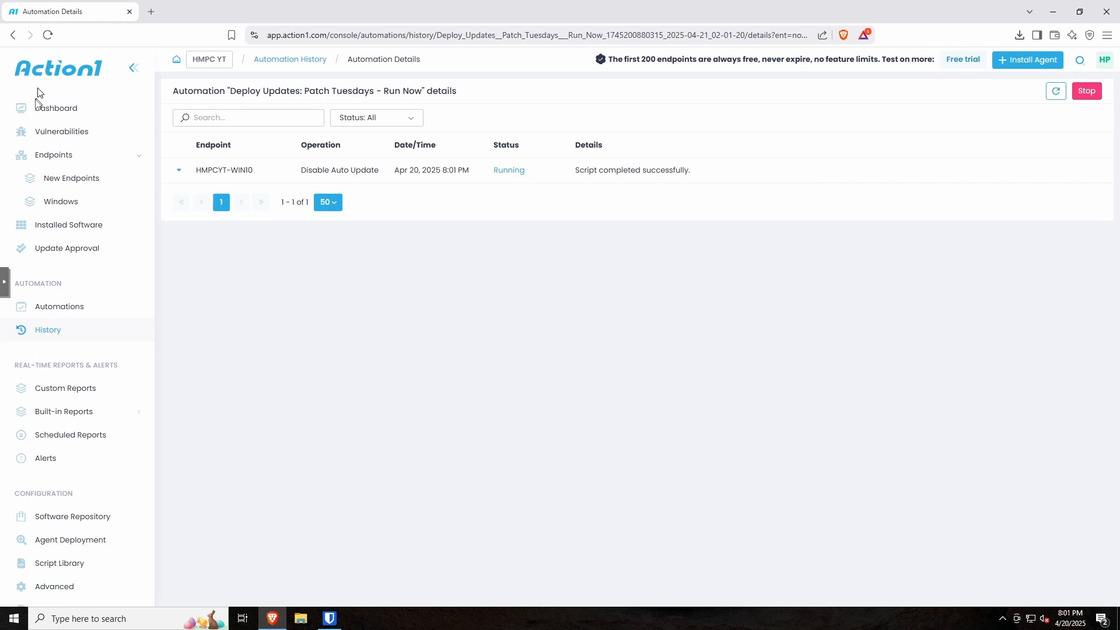
Step: Open the Dashboard overview for the HMPC YT organization
{"action": "left_click", "coordinate": [51, 108]}
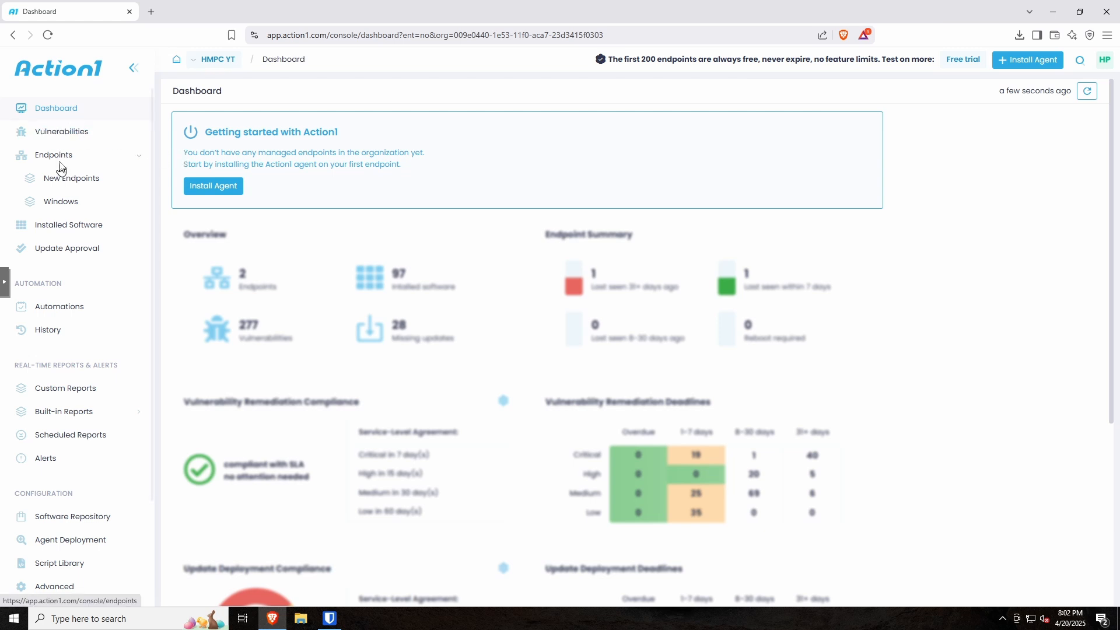
Step: In the Windows group, open HMPCYT-WIN10's missing updates and select Defender update KB2267602
{"action": "left_click", "coordinate": [53, 205]}
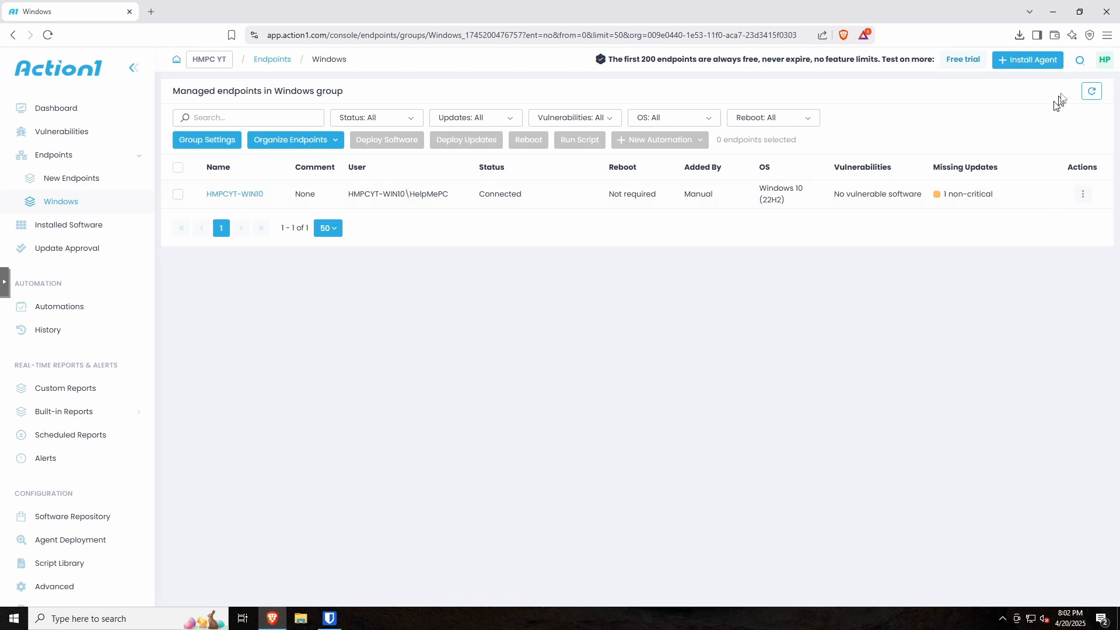
{"action": "left_click", "coordinate": [1091, 92]}
{"action": "left_click", "coordinate": [960, 196]}
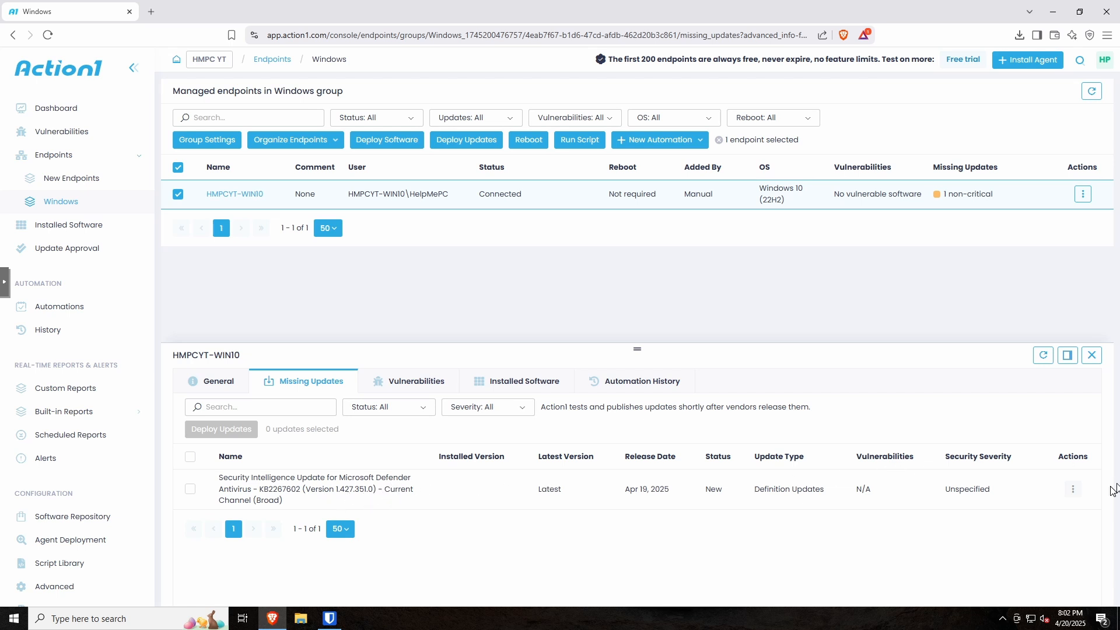
{"action": "left_click", "coordinate": [1068, 491]}
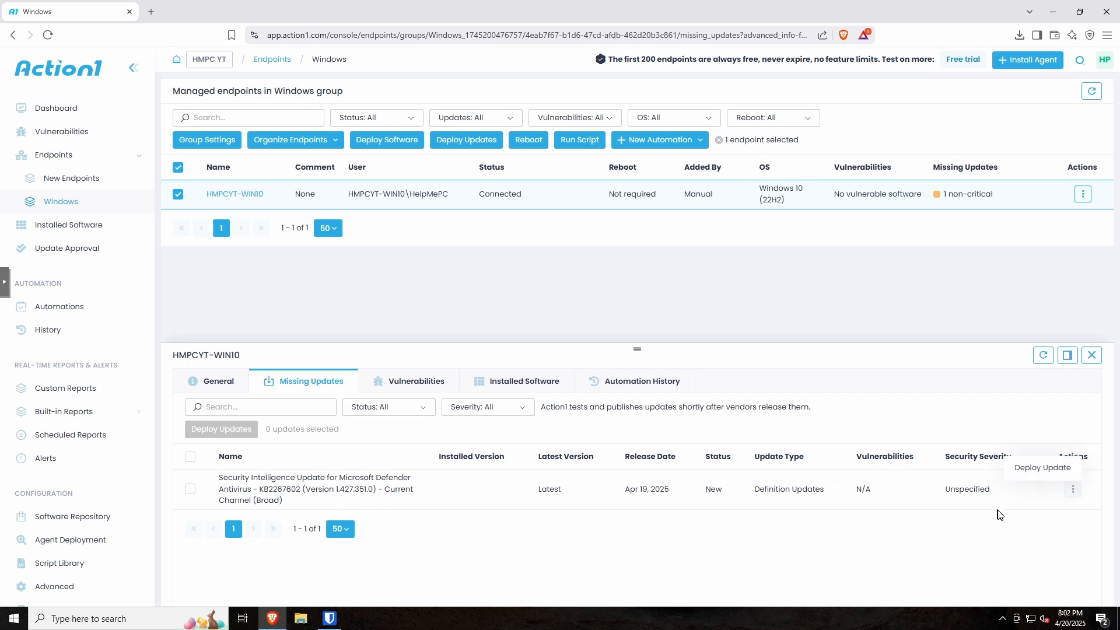
{"action": "left_click", "coordinate": [985, 530]}
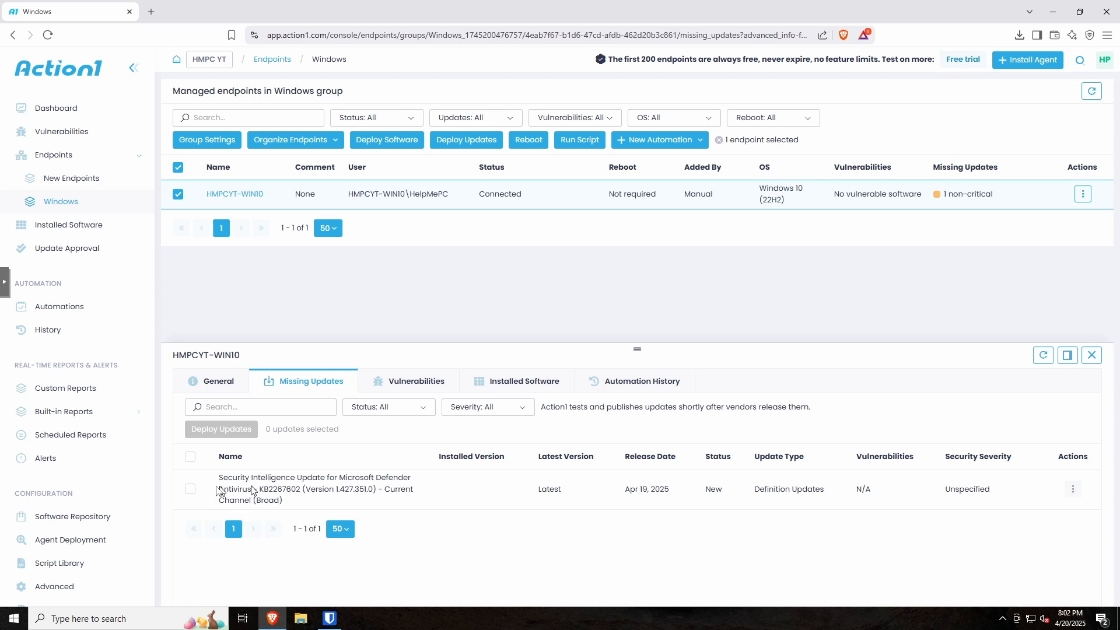
{"action": "left_click", "coordinate": [191, 491]}
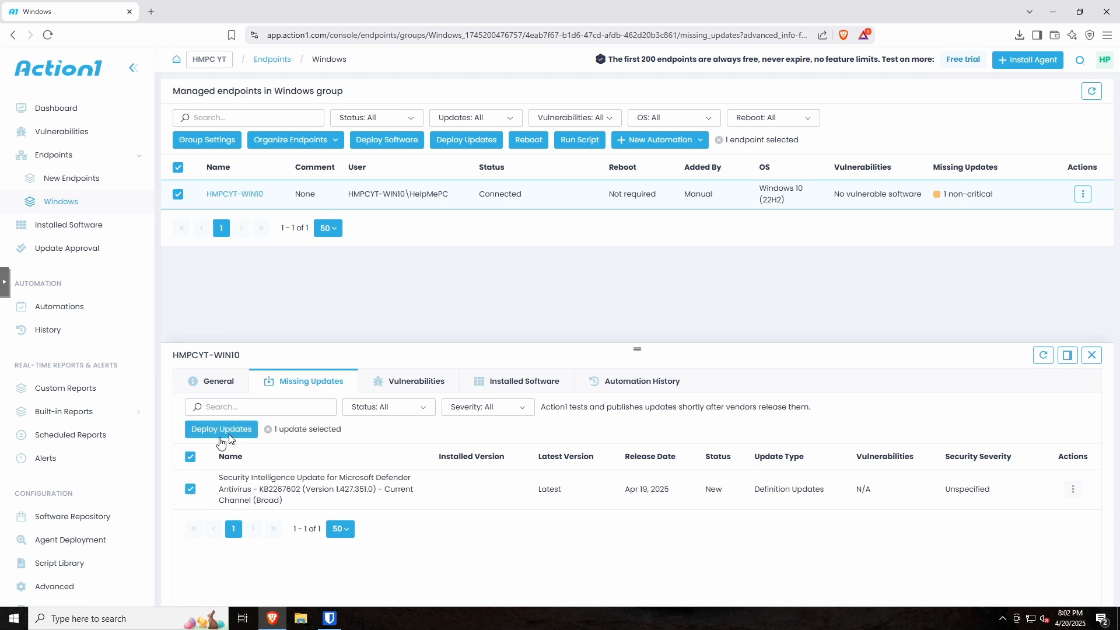
{"action": "left_click", "coordinate": [1074, 490]}
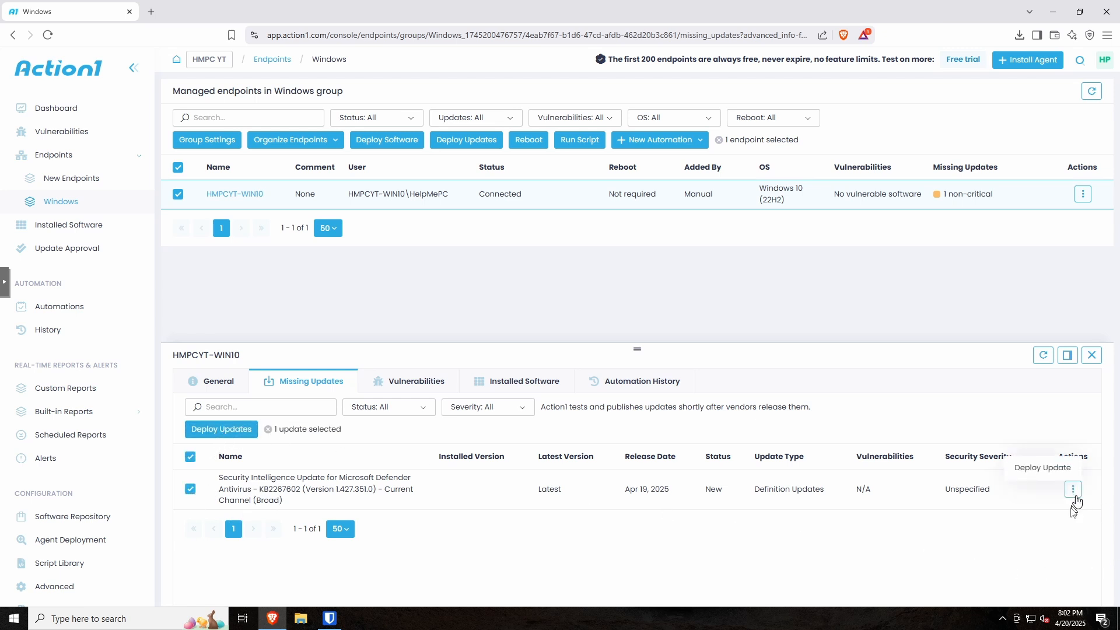
Step: Deploy KB2267602 through the wizard to the Schedule step, keeping Run once now
{"action": "left_click", "coordinate": [1041, 469]}
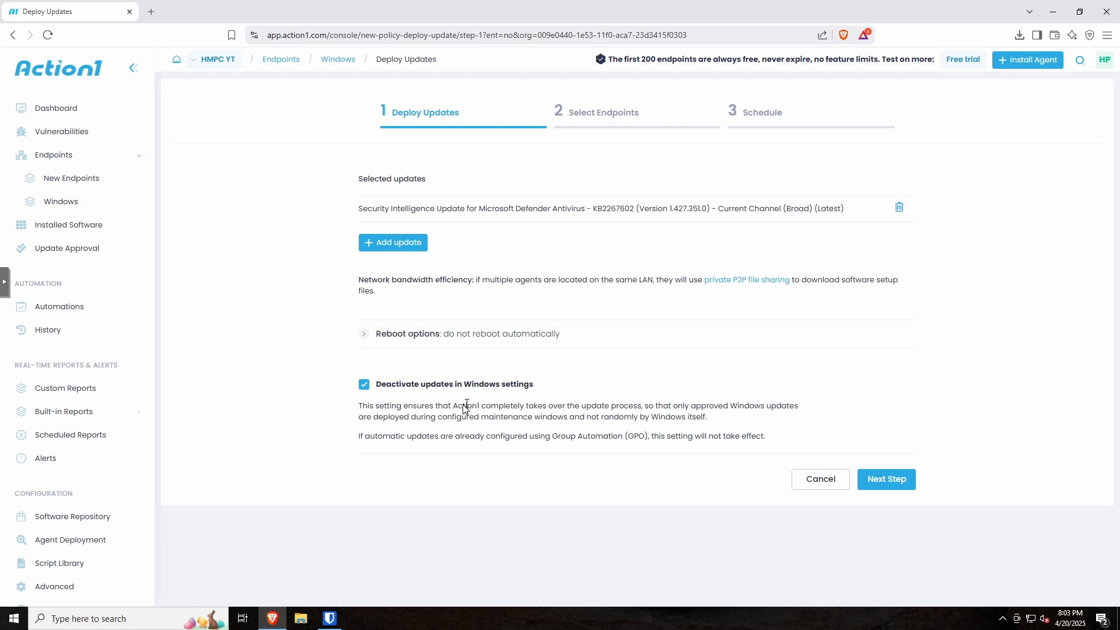
{"action": "left_click", "coordinate": [891, 485]}
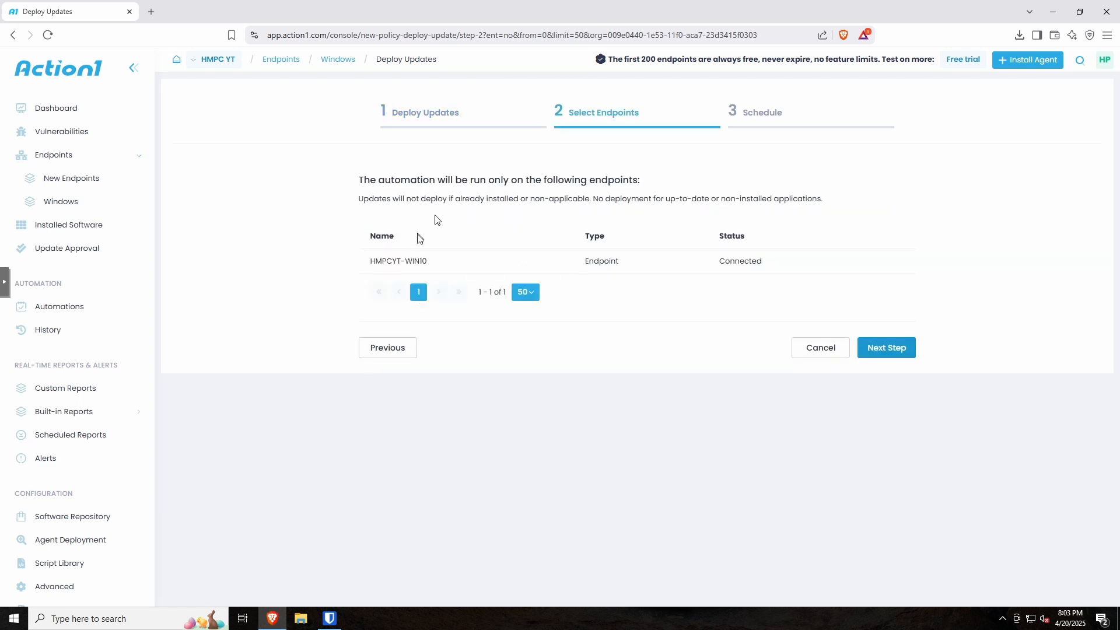
{"action": "left_click", "coordinate": [901, 344]}
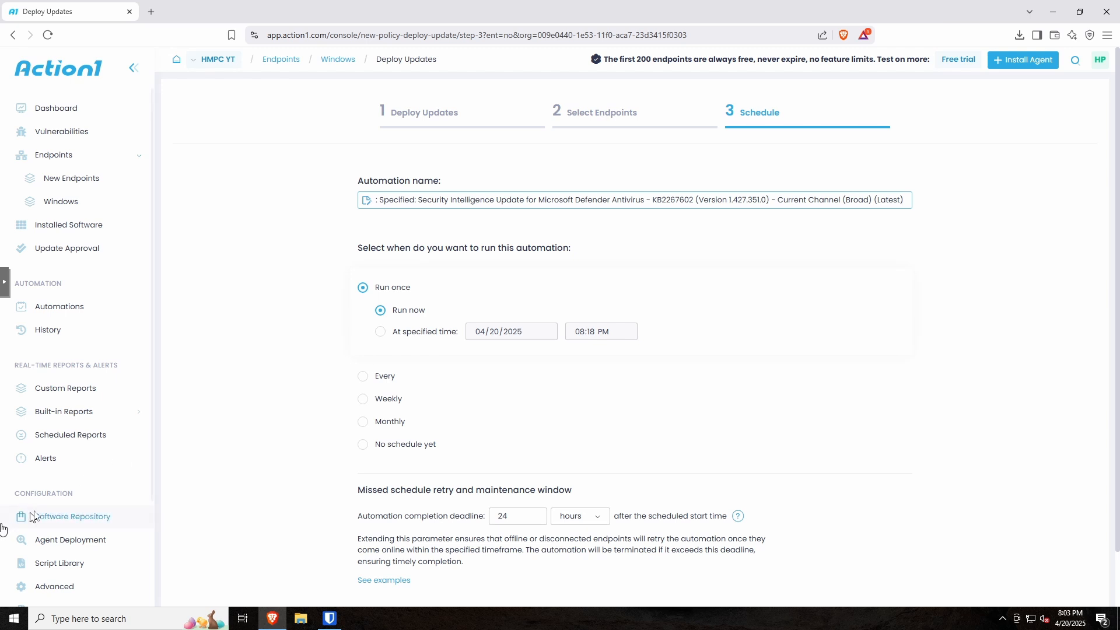
{"action": "scroll", "coordinate": [58, 543], "scroll_direction": "down", "scroll_amount": 3}
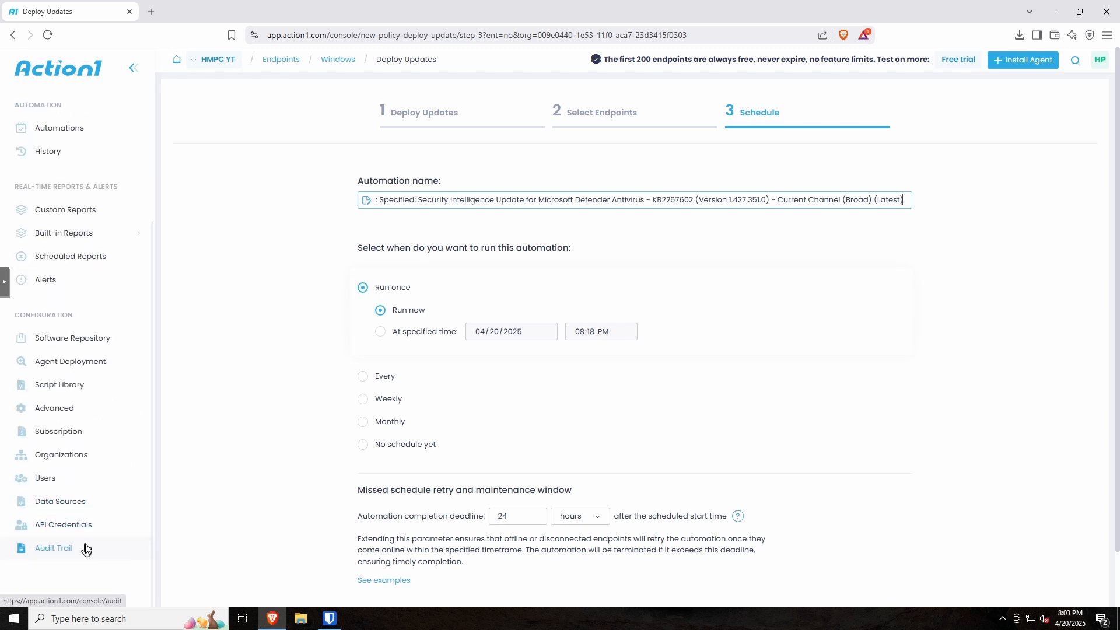
{"action": "scroll", "coordinate": [70, 530], "scroll_direction": "up", "scroll_amount": 3}
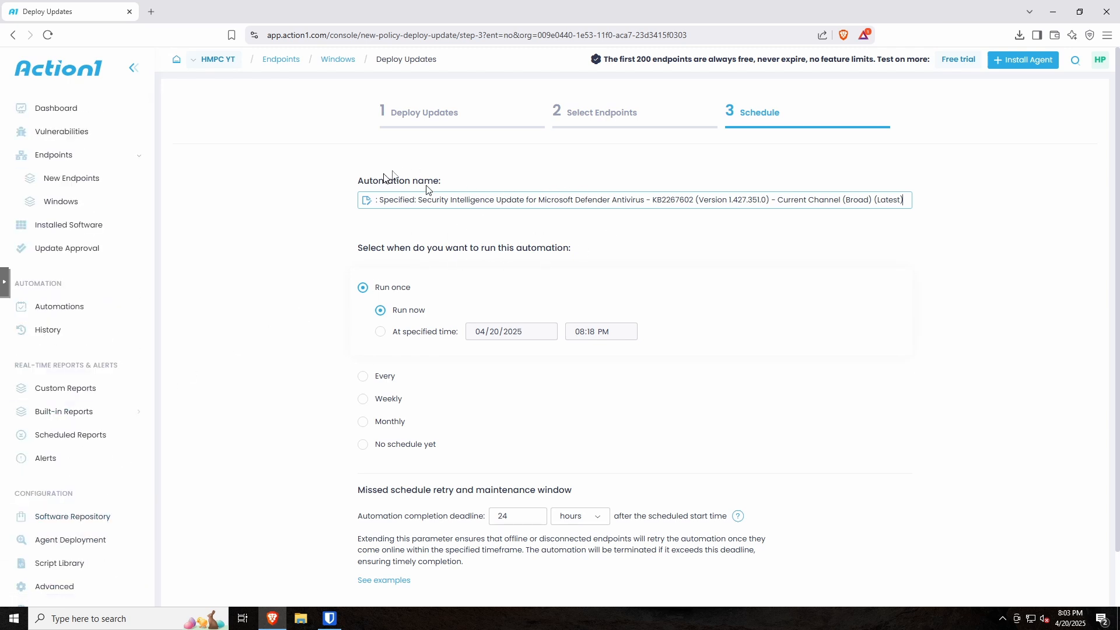
{"action": "left_click", "coordinate": [366, 201]}
{"action": "scroll", "coordinate": [417, 286], "scroll_direction": "down", "scroll_amount": 2}
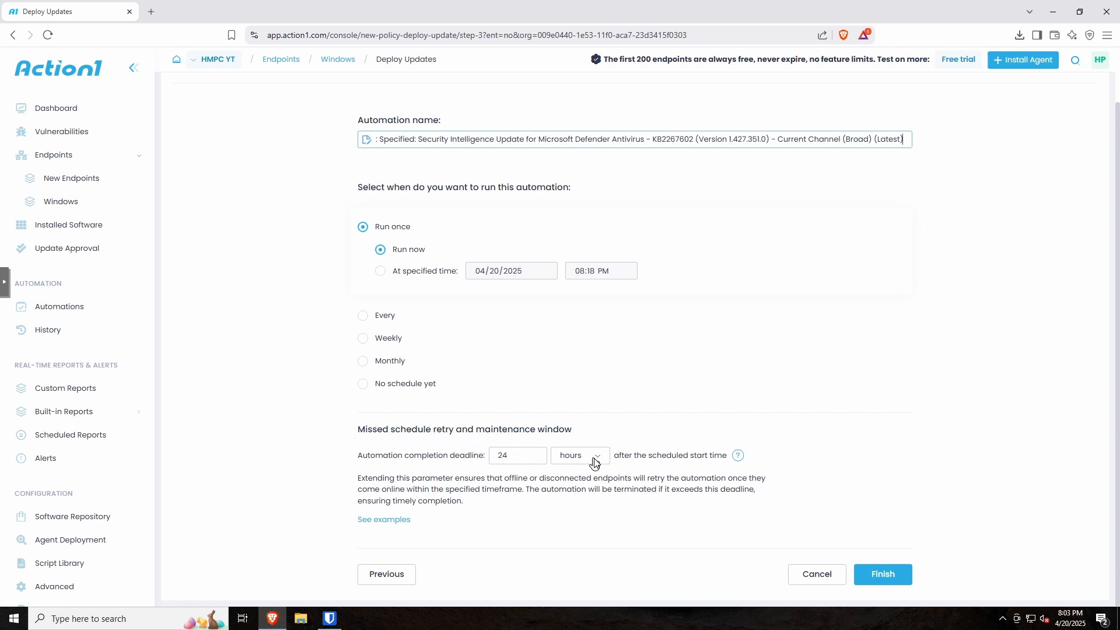
Step: Run the Defender update deployment, then check that HMPCYT-WIN10's Missing Updates list shows 'No entries'
{"action": "left_click", "coordinate": [882, 574]}
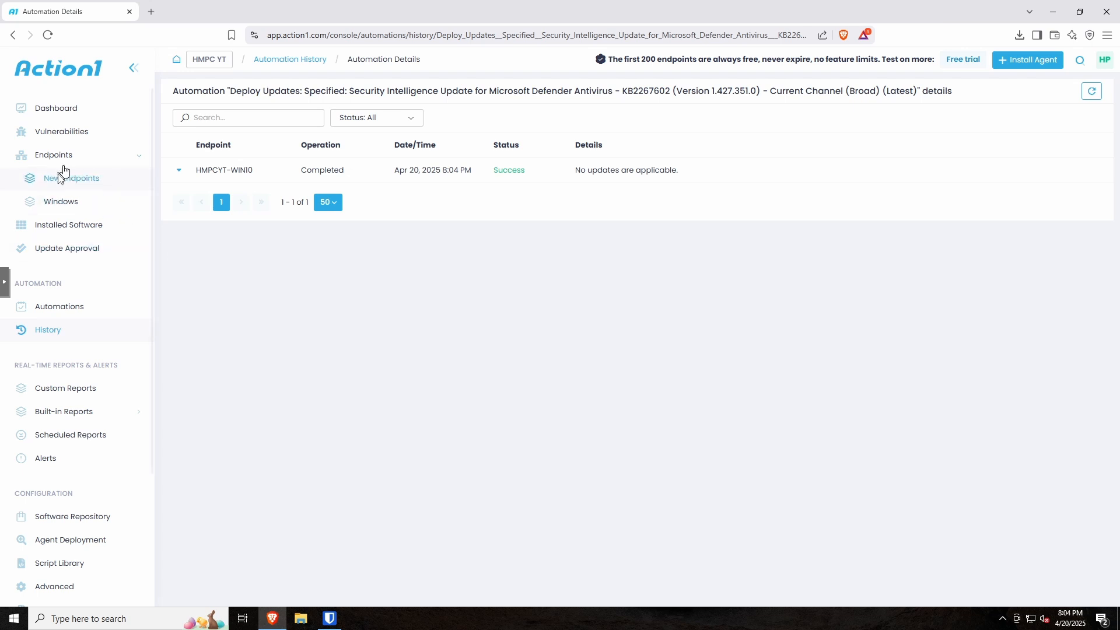
{"action": "left_click", "coordinate": [60, 201]}
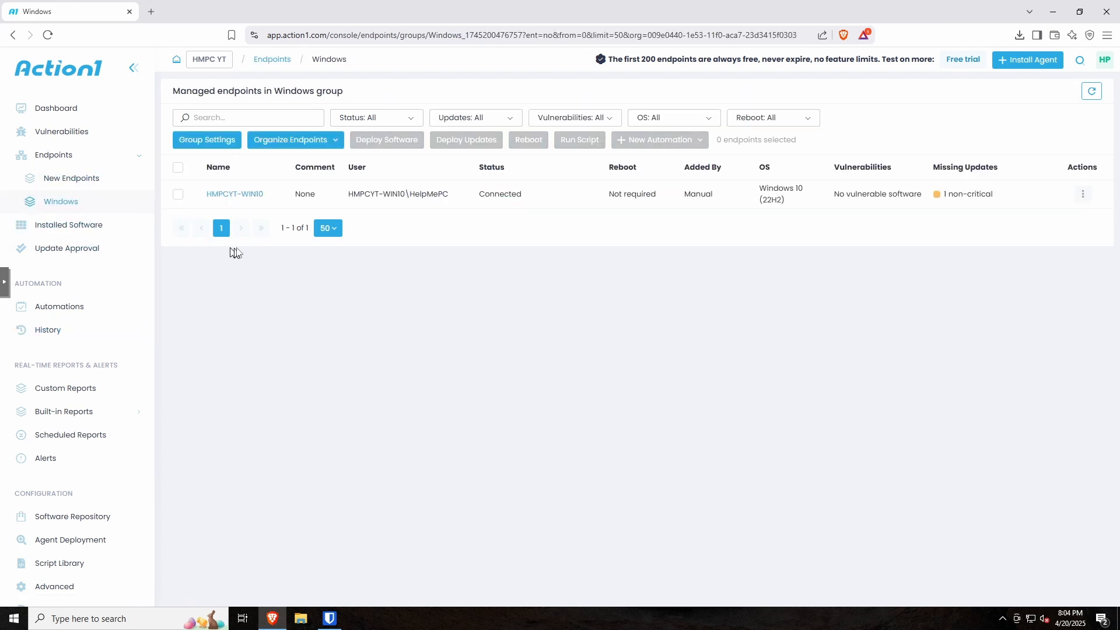
{"action": "left_click", "coordinate": [1090, 92]}
{"action": "left_click", "coordinate": [964, 199]}
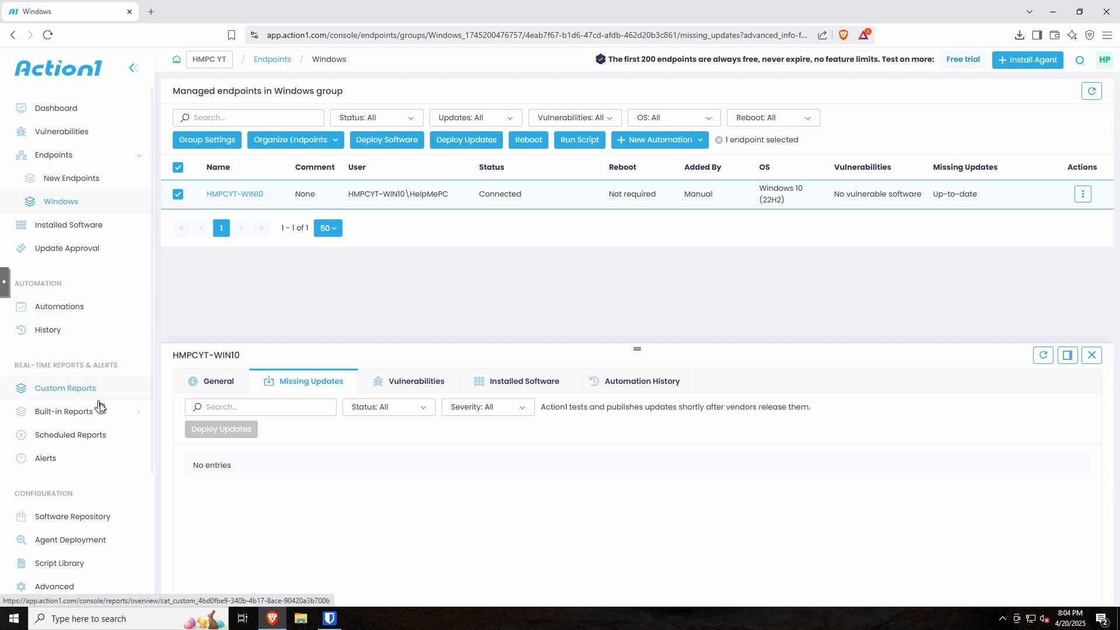
{"action": "scroll", "coordinate": [100, 411], "scroll_direction": "down", "scroll_amount": 2}
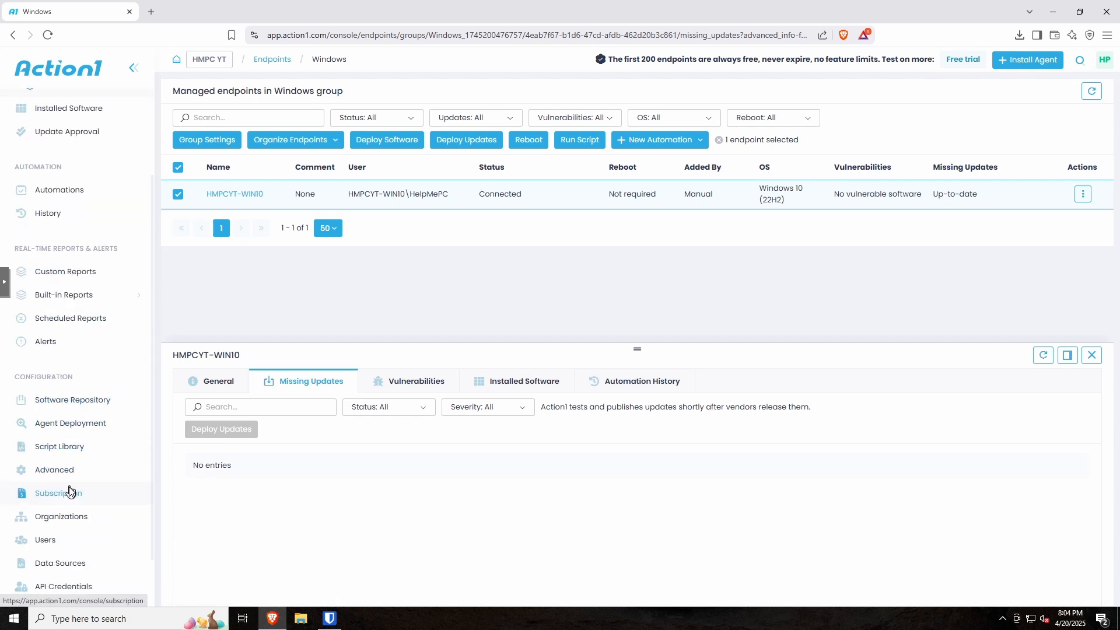
Step: Browse the Software Repository list, then return to the Windows endpoints group
{"action": "left_click", "coordinate": [76, 400]}
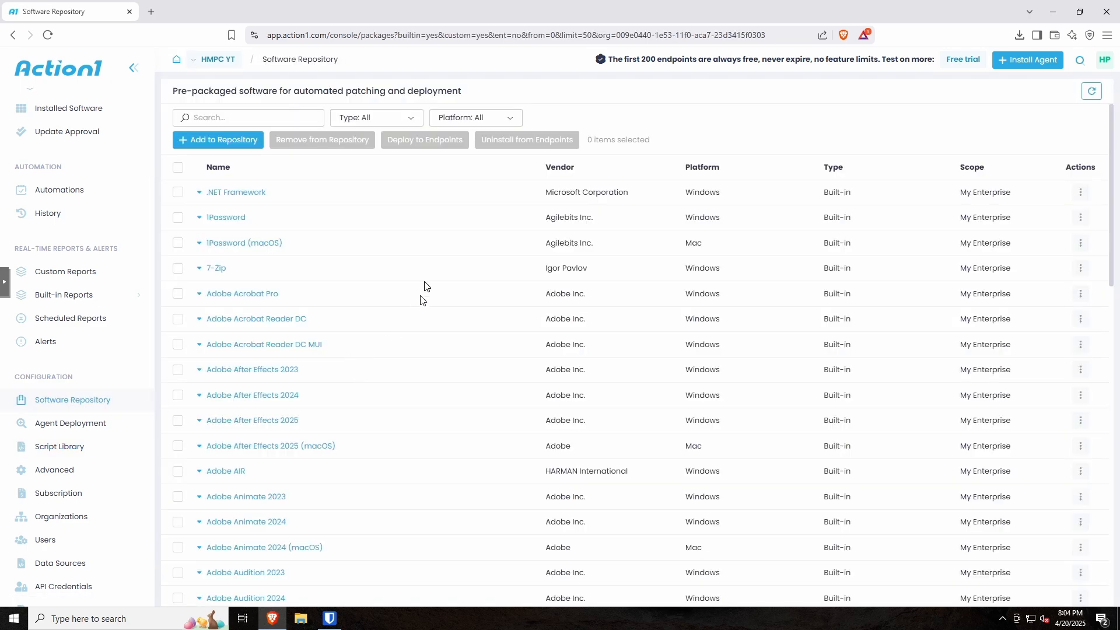
{"action": "scroll", "coordinate": [423, 285], "scroll_direction": "down", "scroll_amount": 7}
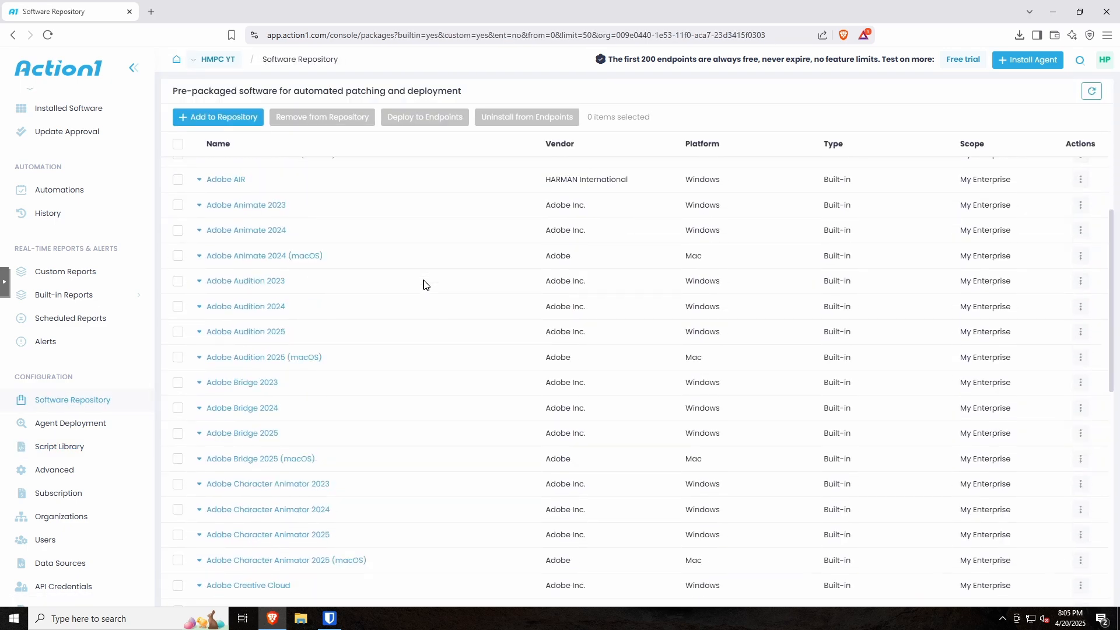
{"action": "scroll", "coordinate": [424, 284], "scroll_direction": "down", "scroll_amount": 8}
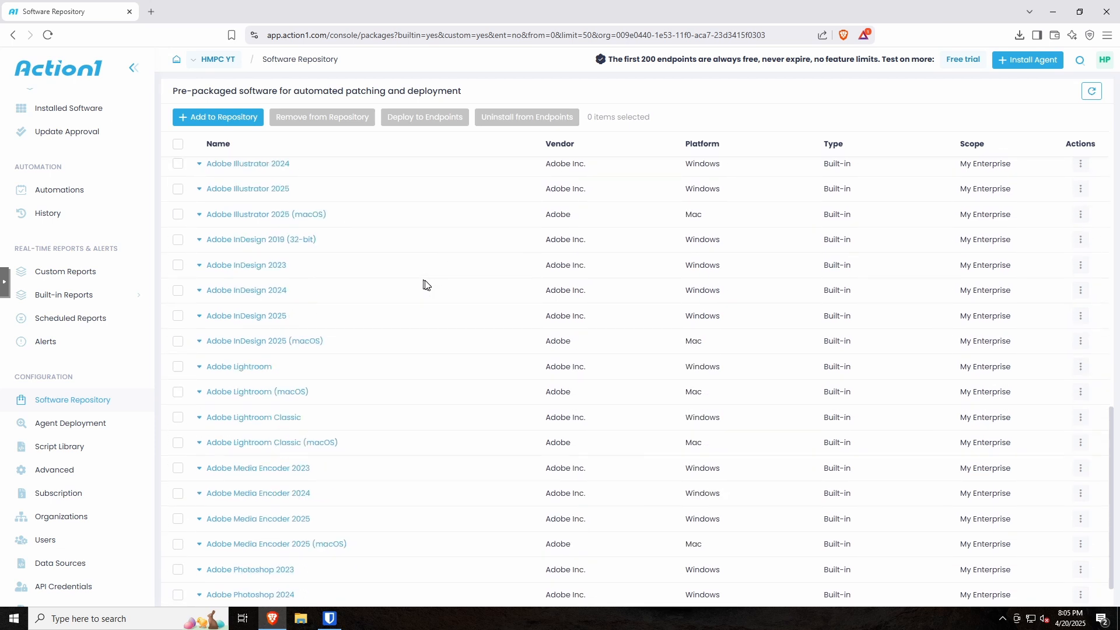
{"action": "scroll", "coordinate": [425, 285], "scroll_direction": "down", "scroll_amount": 1}
{"action": "scroll", "coordinate": [425, 285], "scroll_direction": "up", "scroll_amount": 16}
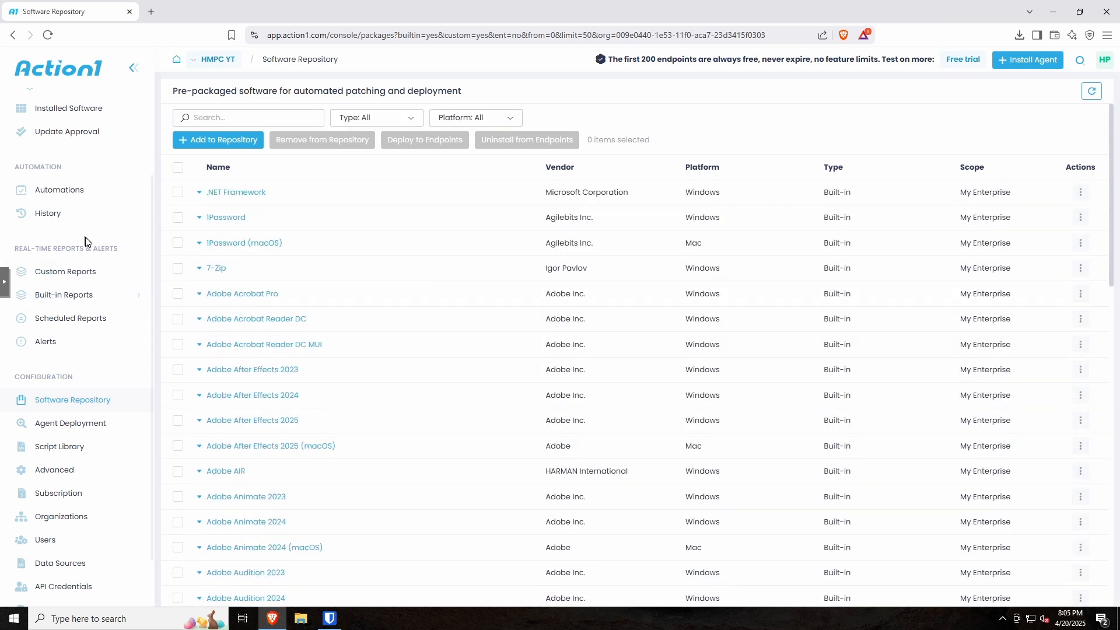
{"action": "scroll", "coordinate": [62, 224], "scroll_direction": "up", "scroll_amount": 2}
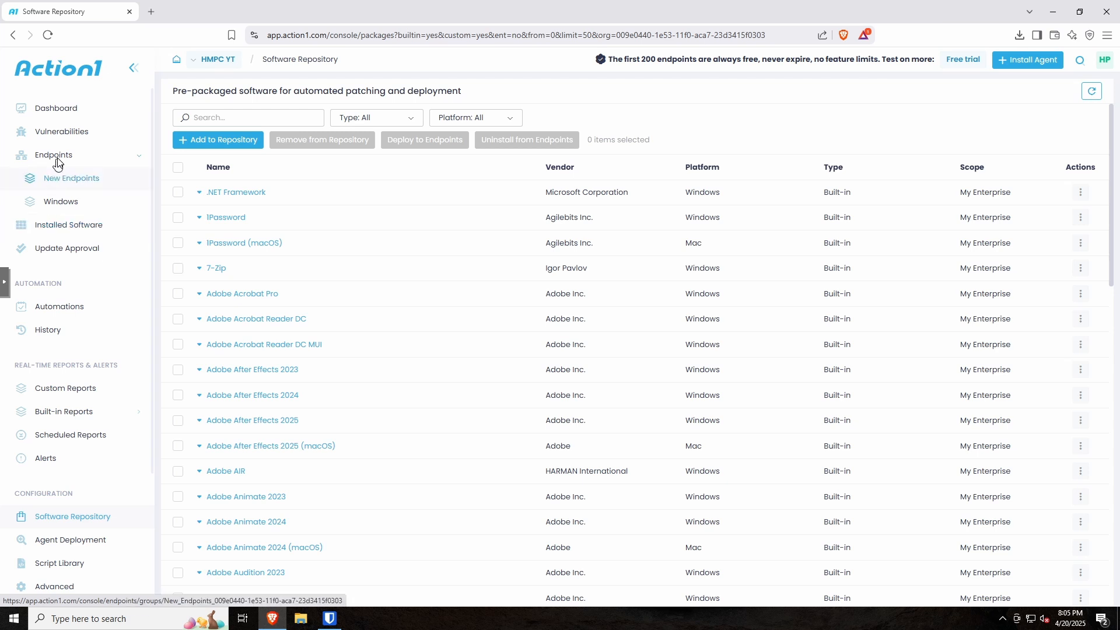
{"action": "left_click", "coordinate": [61, 201]}
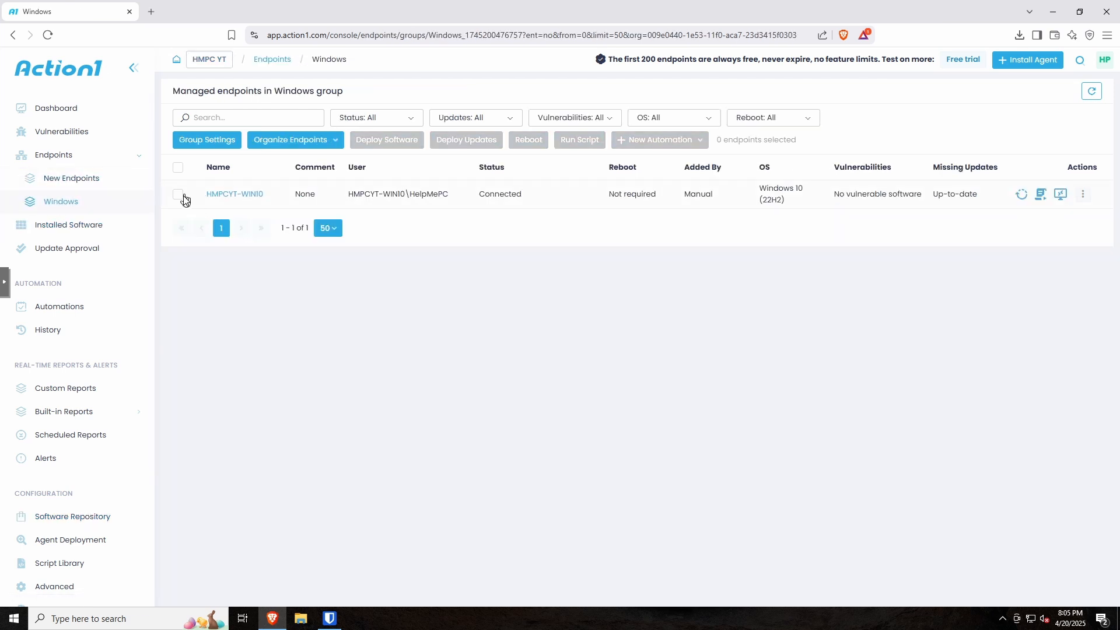
Step: Start a Deploy Software action for HMPCYT-WIN10 and search the packages for 'fir'
{"action": "left_click", "coordinate": [1083, 197]}
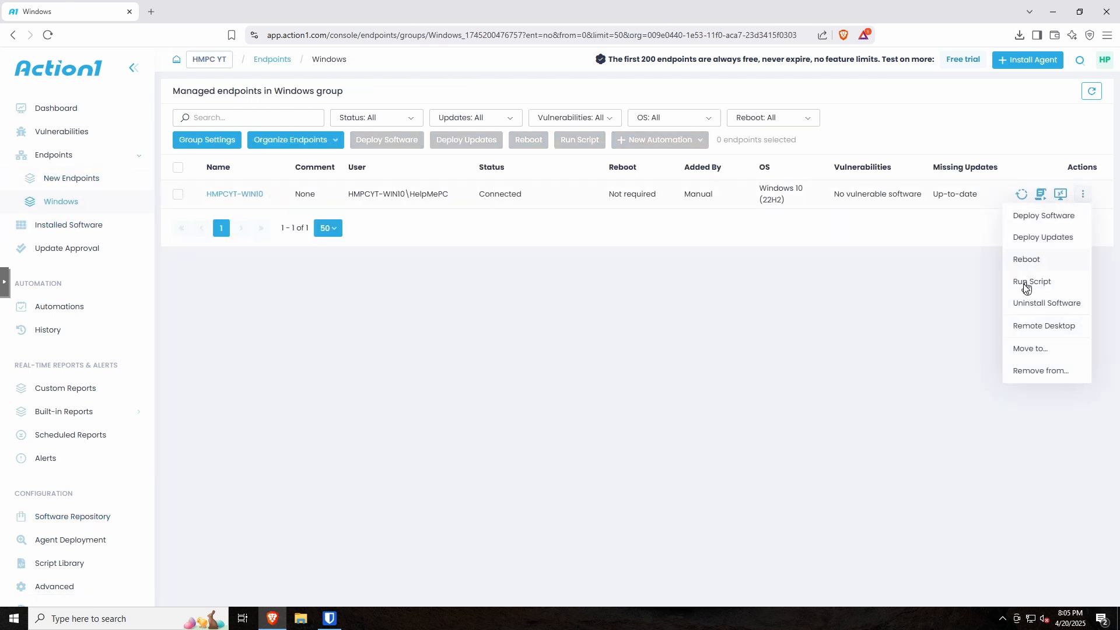
{"action": "left_click", "coordinate": [1028, 217]}
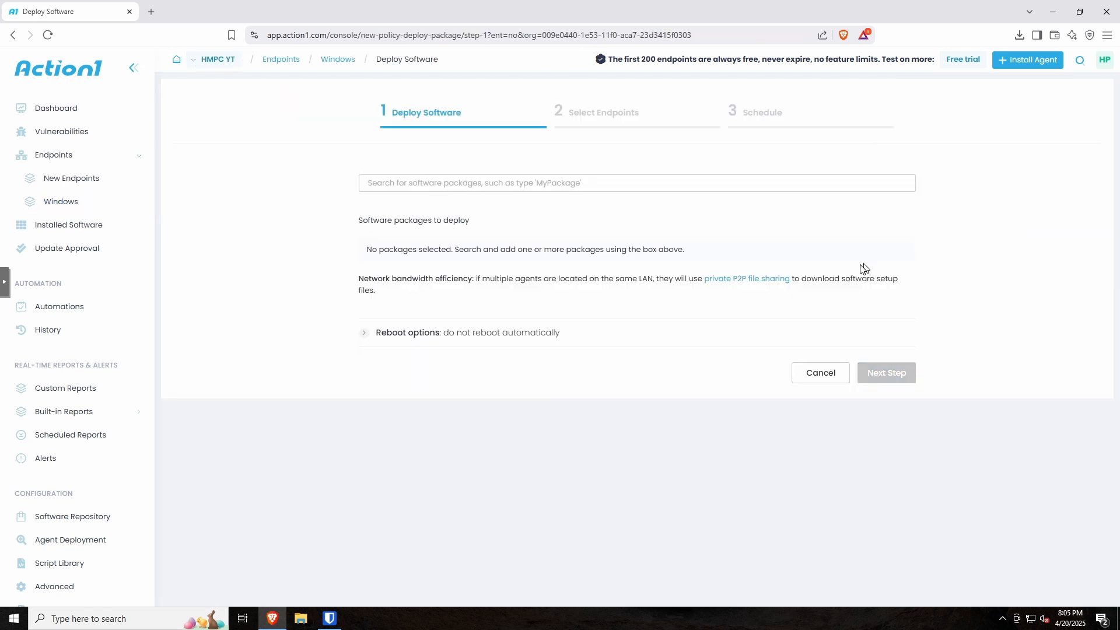
{"action": "left_click", "coordinate": [1053, 12]}
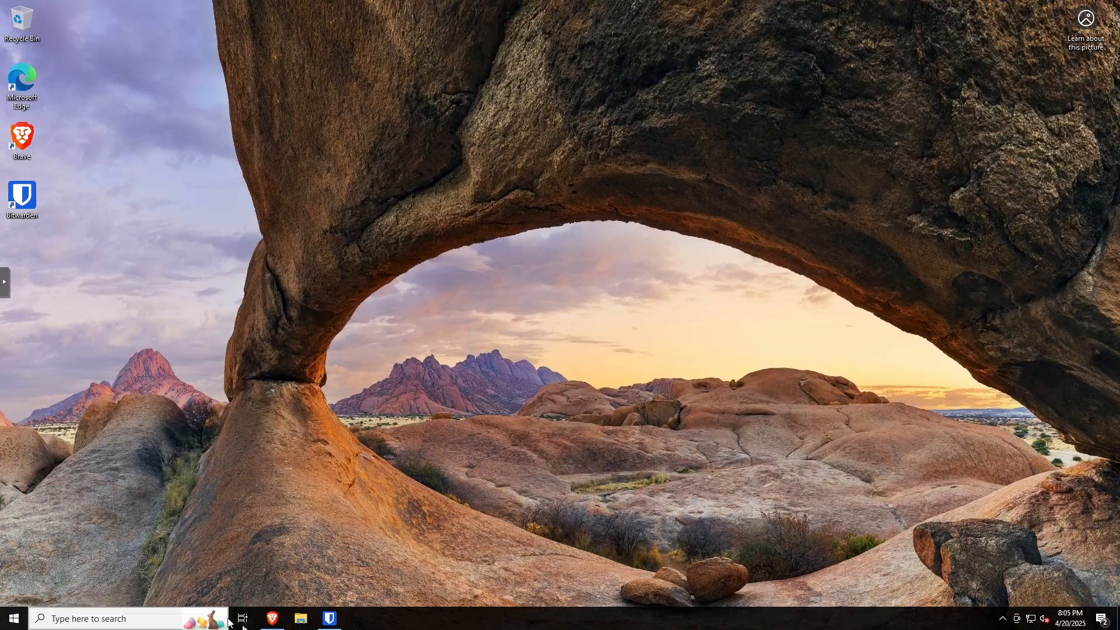
{"action": "left_click", "coordinate": [272, 618]}
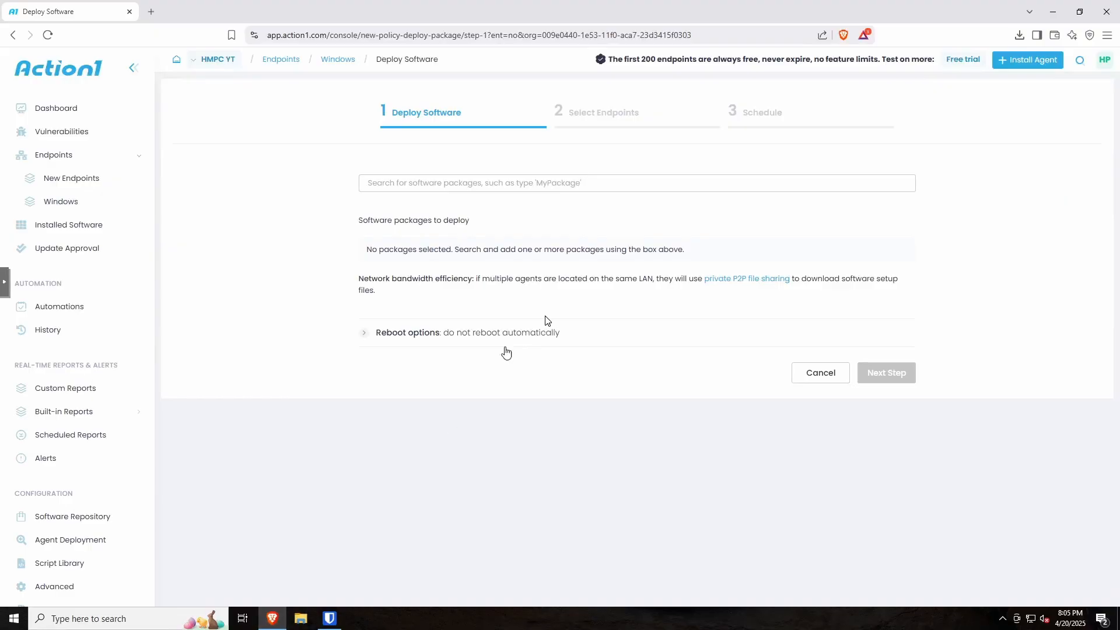
{"action": "left_click", "coordinate": [469, 185]}
{"action": "type", "text": "firefox"}
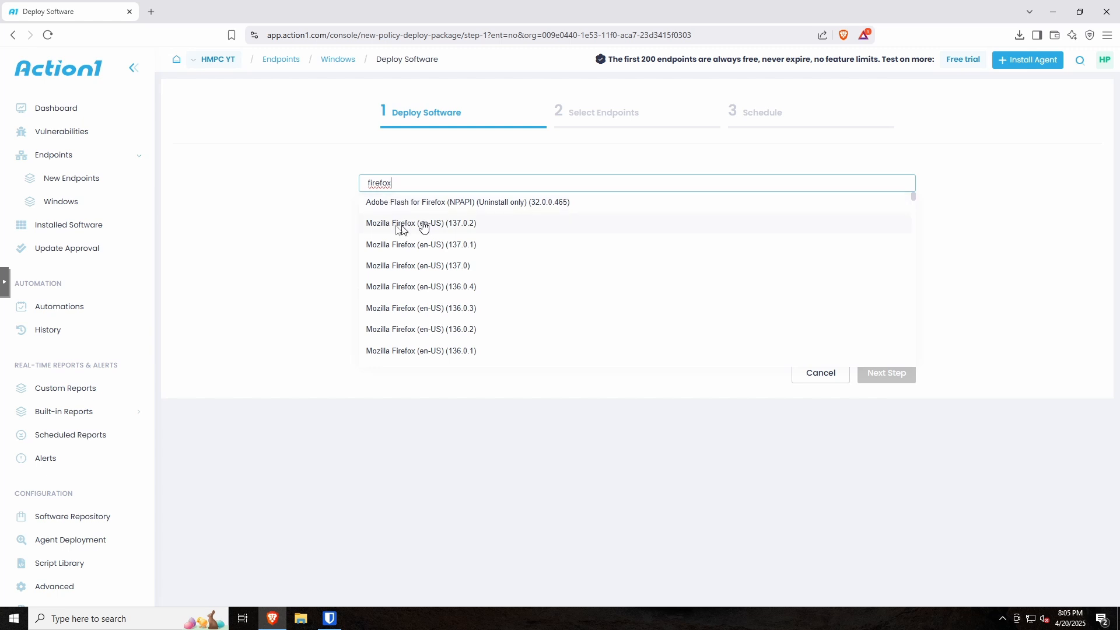
Step: Deploy Mozilla Firefox (en-US) 137.0.2 to HMPCYT-WIN10 immediately with a 1-hour completion deadline
{"action": "left_click", "coordinate": [496, 227]}
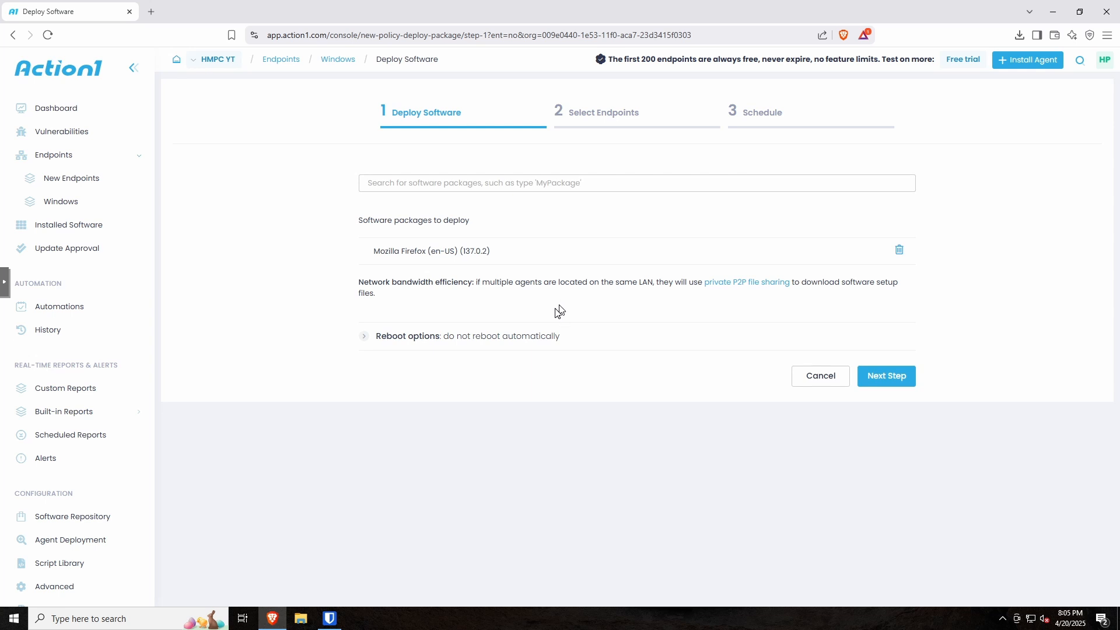
{"action": "left_click", "coordinate": [372, 339]}
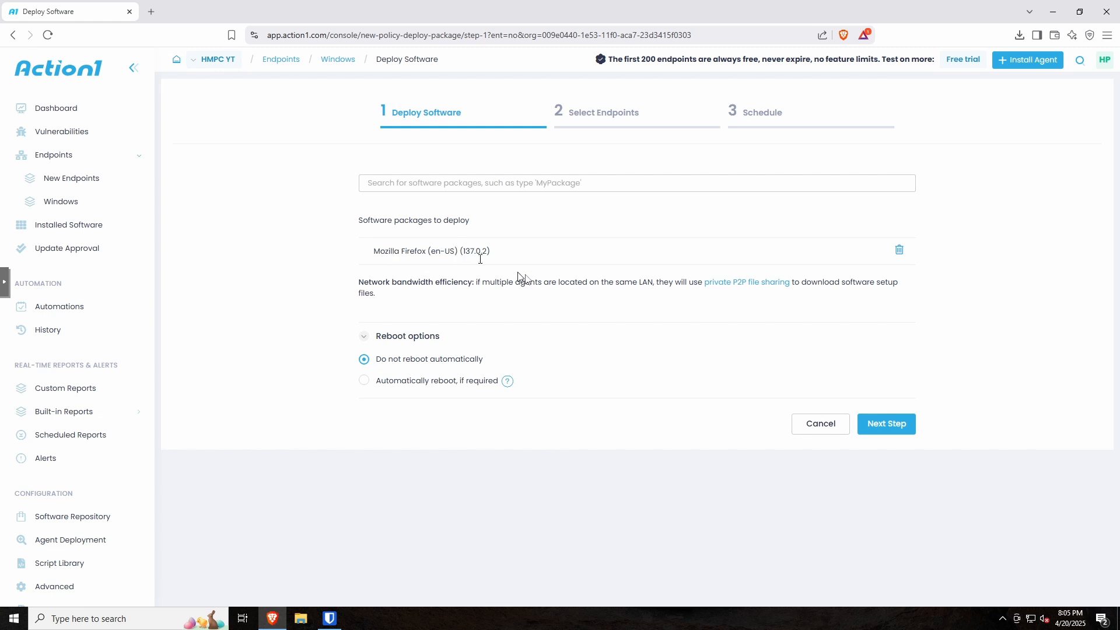
{"action": "left_click", "coordinate": [886, 424]}
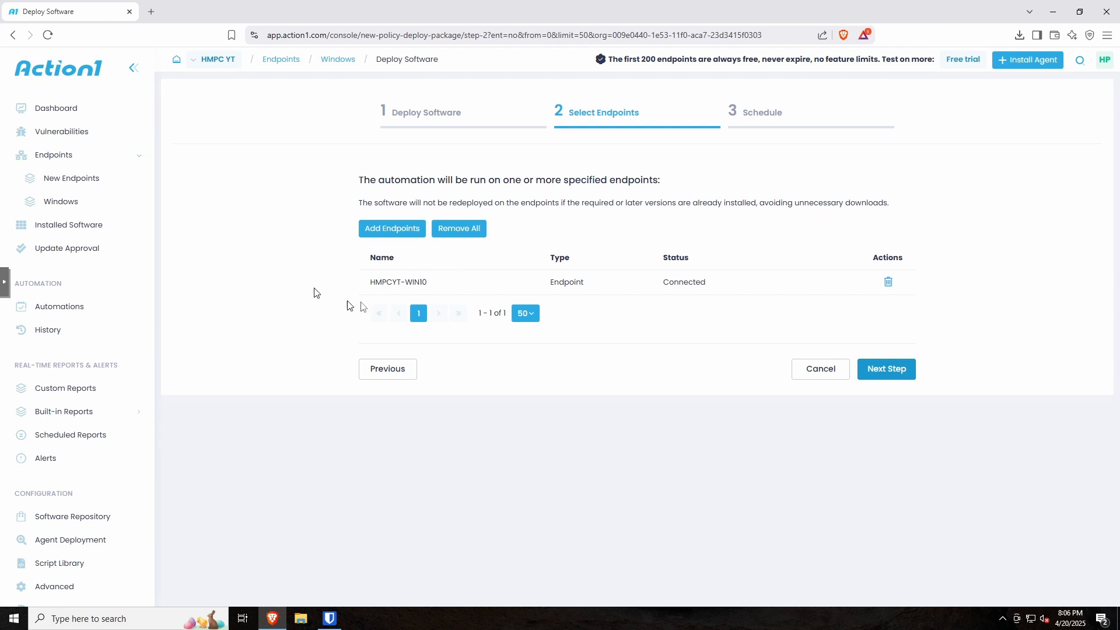
{"action": "left_click", "coordinate": [892, 376]}
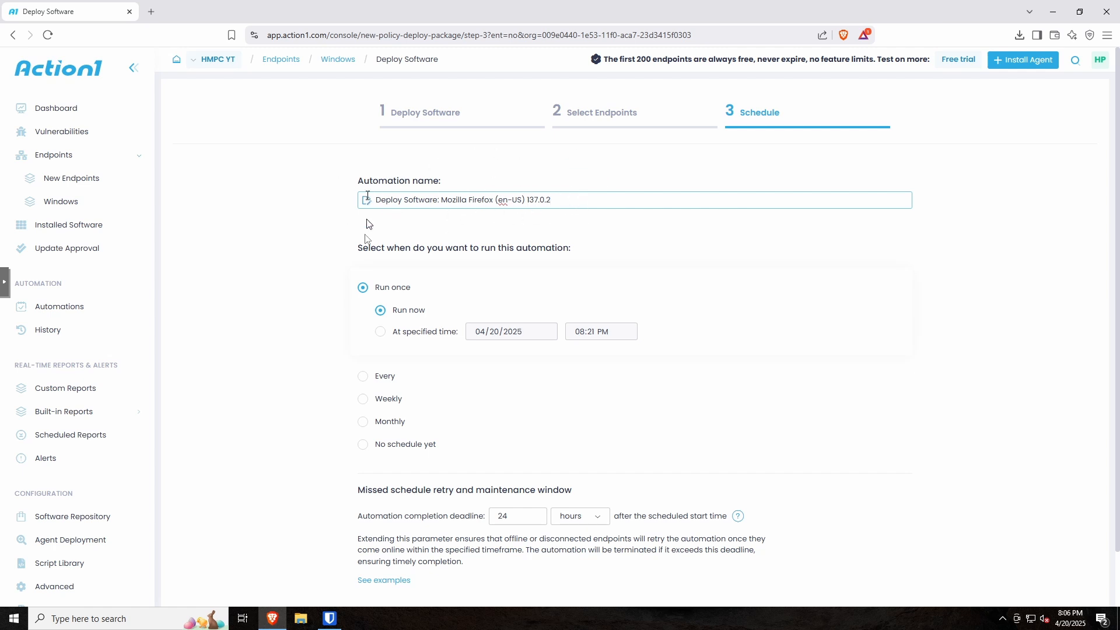
{"action": "scroll", "coordinate": [299, 327], "scroll_direction": "down", "scroll_amount": 1}
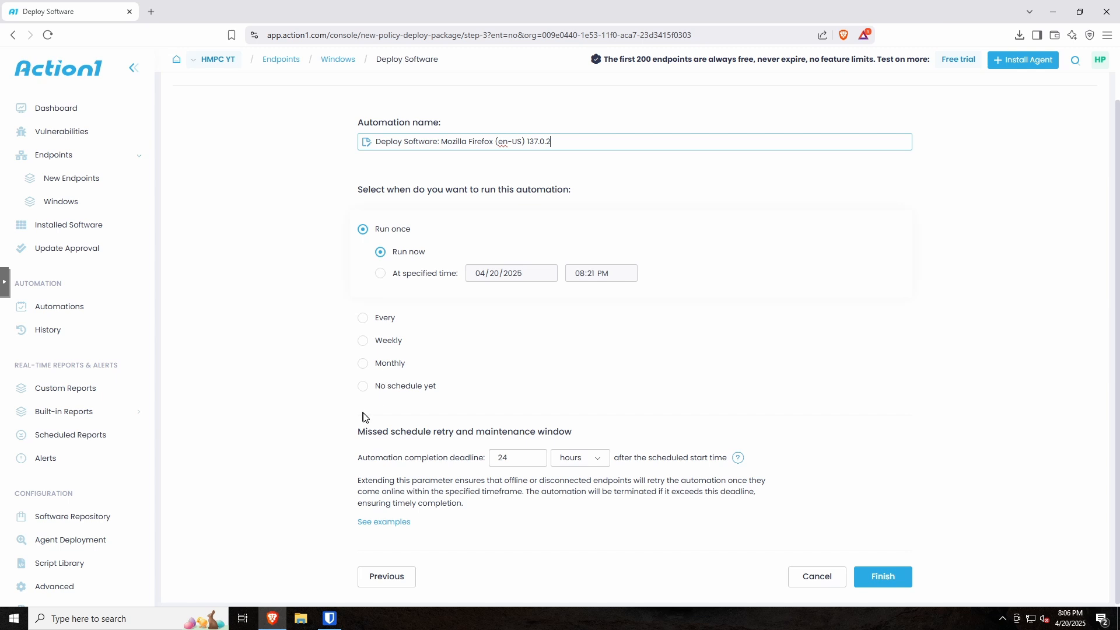
{"action": "left_click", "coordinate": [506, 462]}
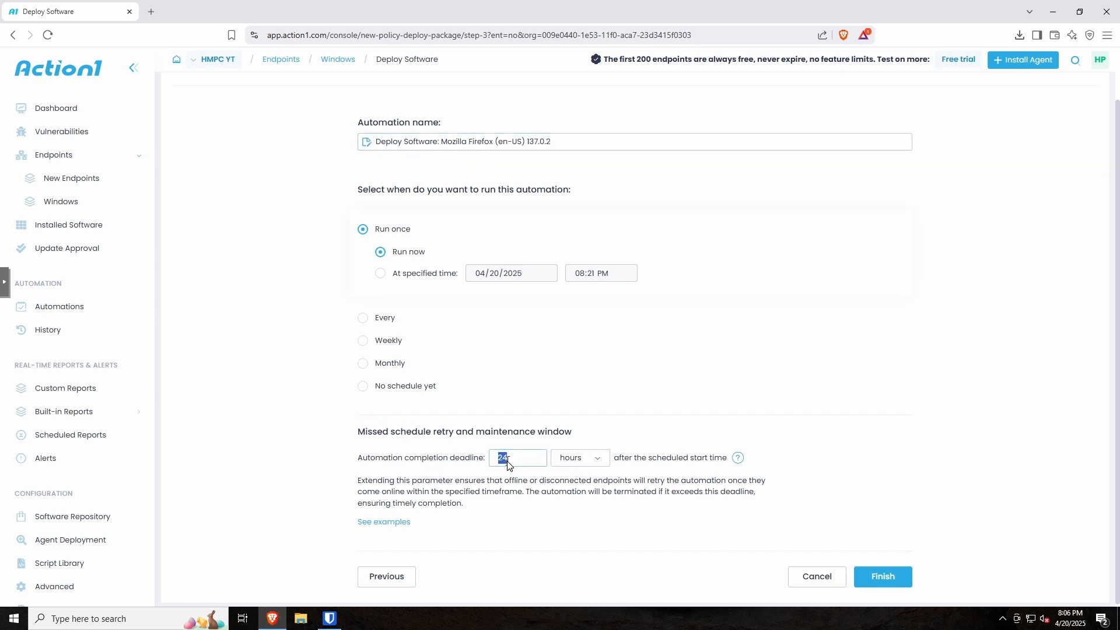
{"action": "type", "text": "1"}
{"action": "left_click", "coordinate": [888, 579]}
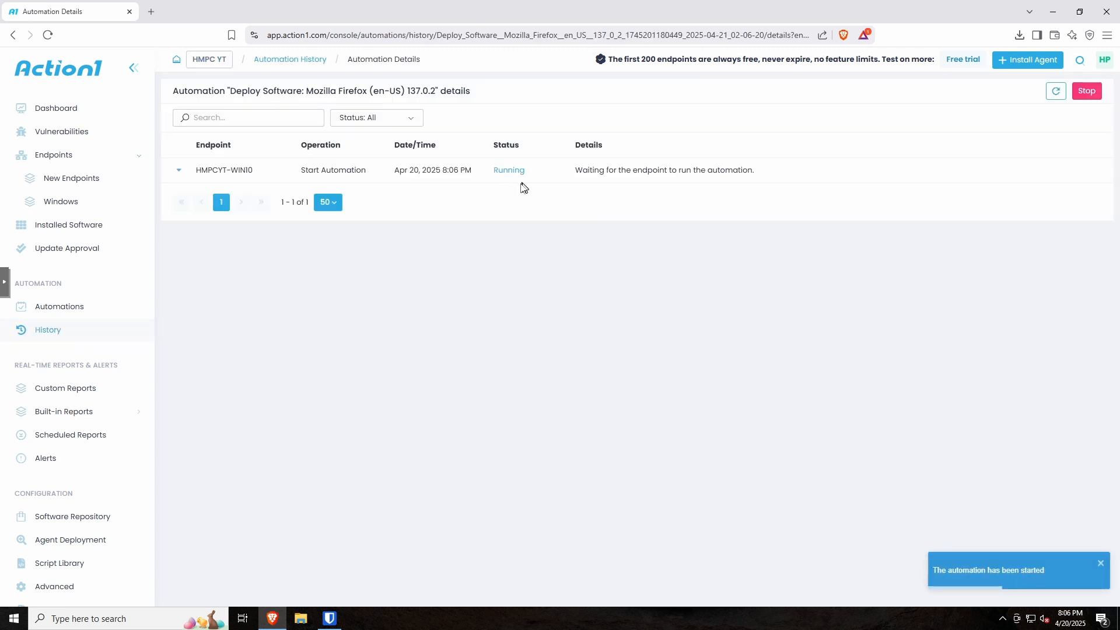
Step: Check the Automation Details to confirm the Firefox deployment succeeded
{"action": "left_click", "coordinate": [1053, 11]}
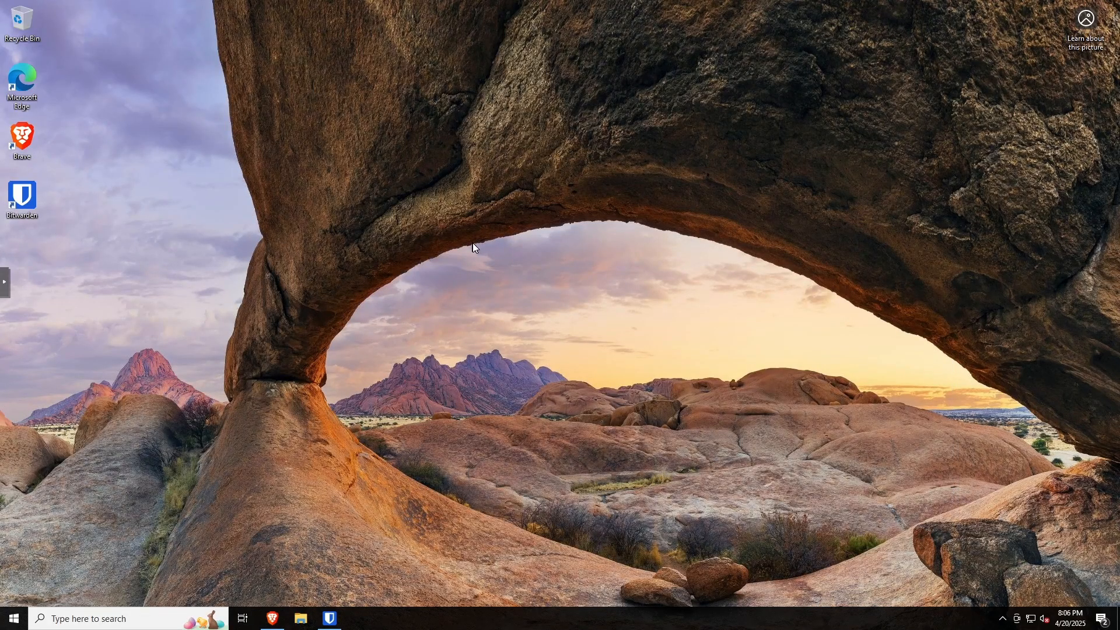
{"action": "left_click", "coordinate": [270, 618]}
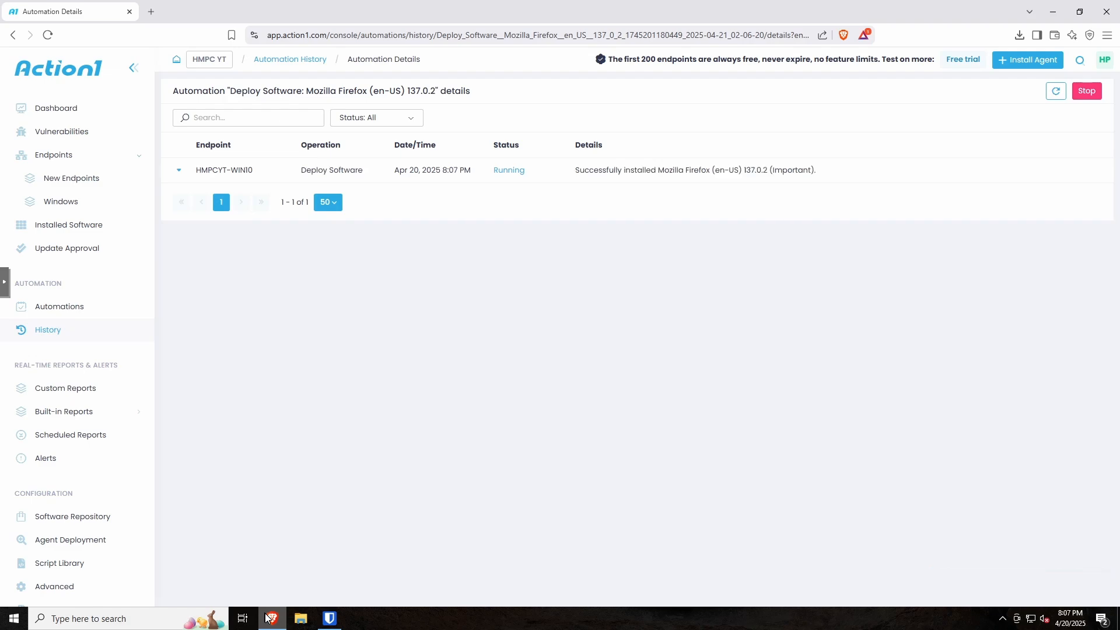
{"action": "left_click", "coordinate": [269, 618]}
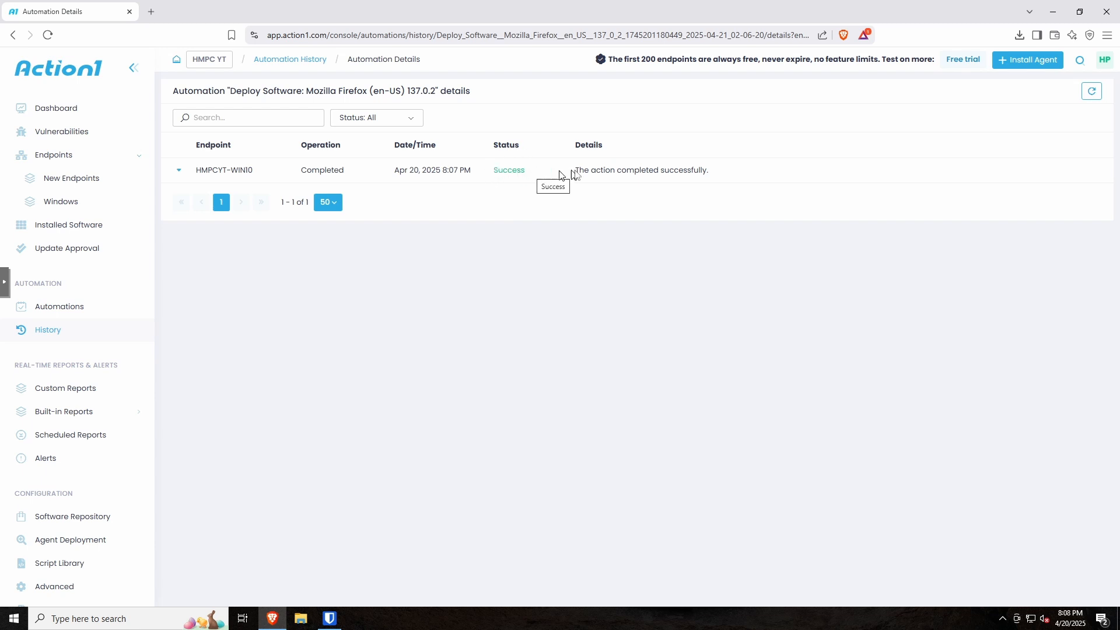
Step: Launch the newly installed Firefox from the Start menu to verify it works, then close it
{"action": "left_click", "coordinate": [14, 619]}
{"action": "left_click", "coordinate": [66, 291]}
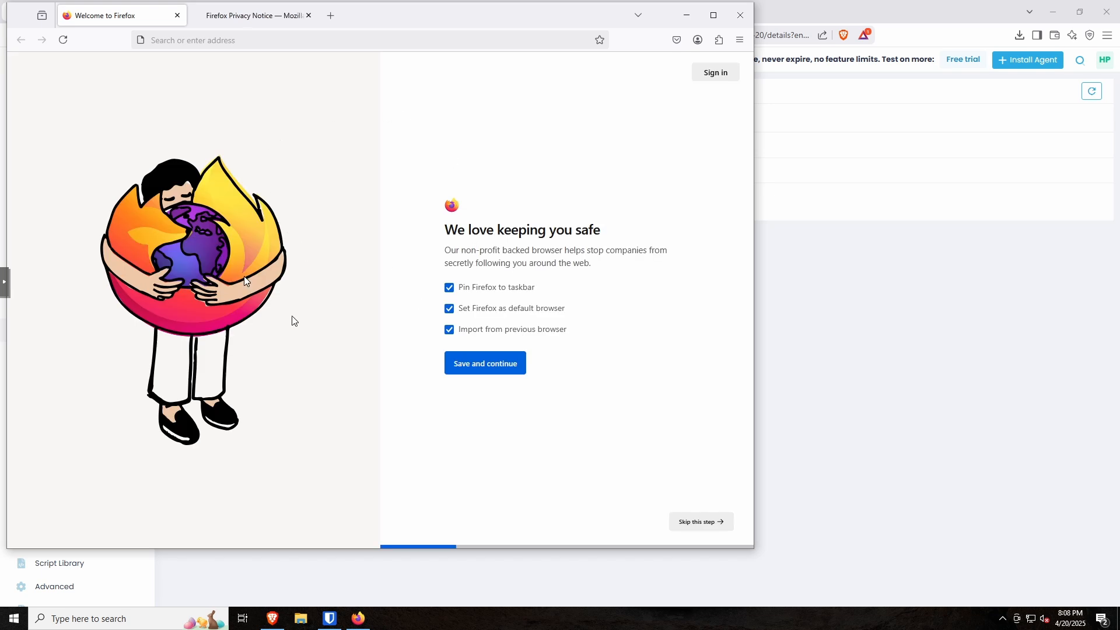
{"action": "left_click", "coordinate": [740, 18]}
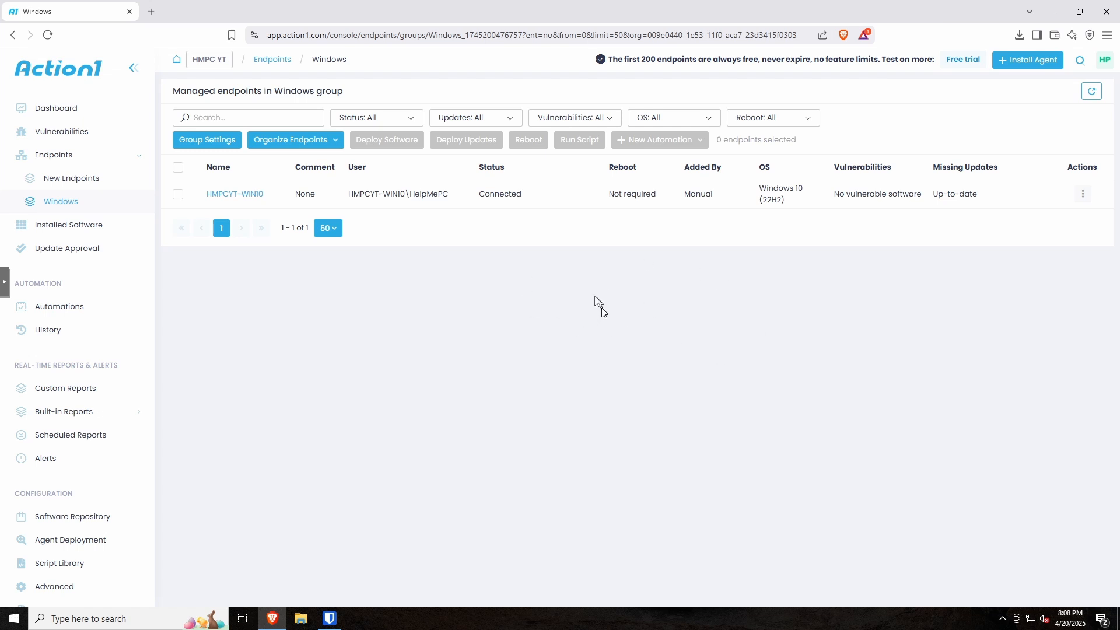
{"action": "left_click", "coordinate": [1081, 196]}
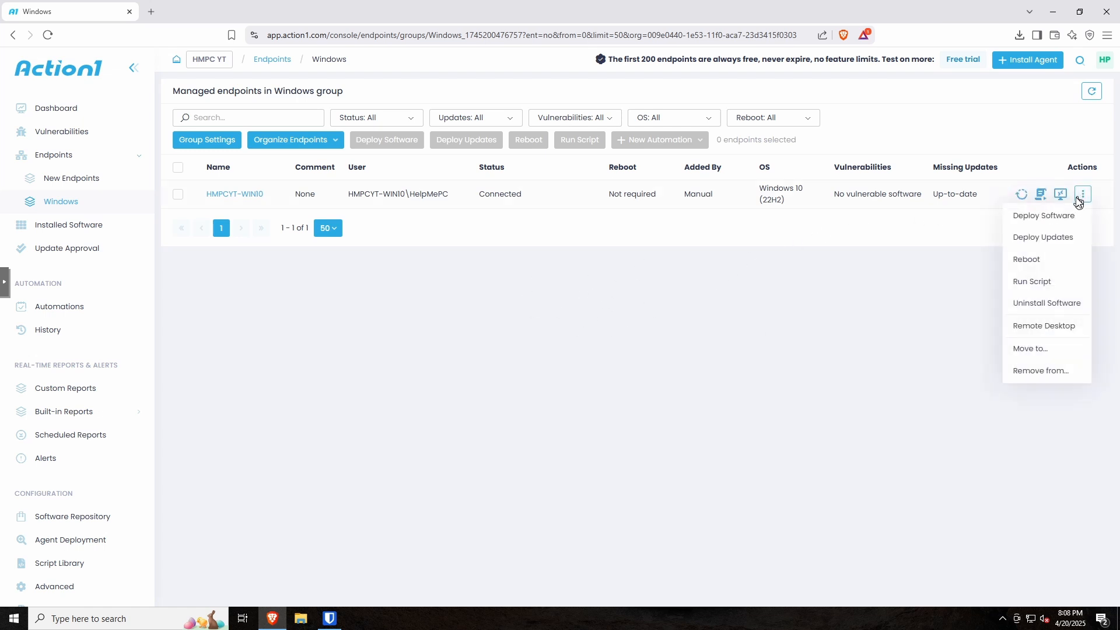
{"action": "left_click", "coordinate": [1061, 196]}
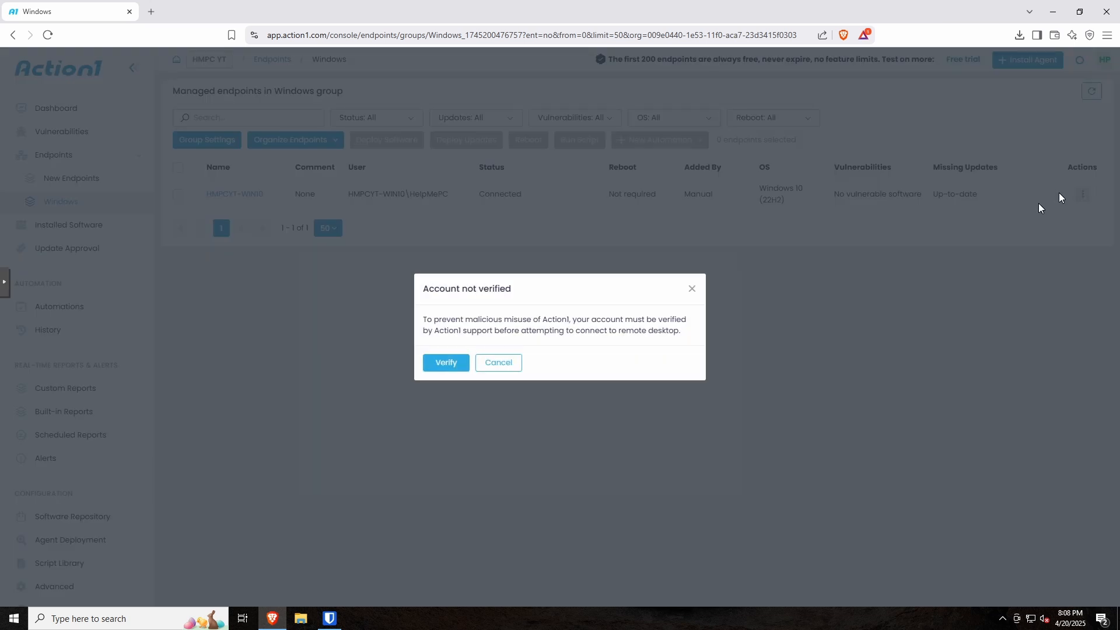
{"action": "left_click", "coordinate": [445, 364]}
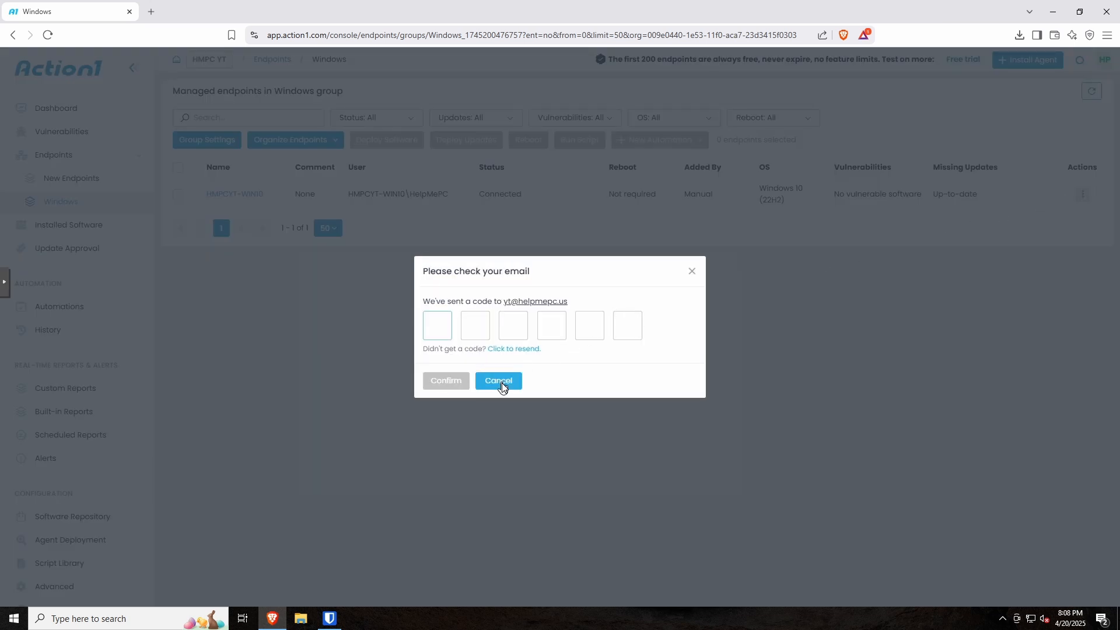
{"action": "left_click", "coordinate": [501, 387]}
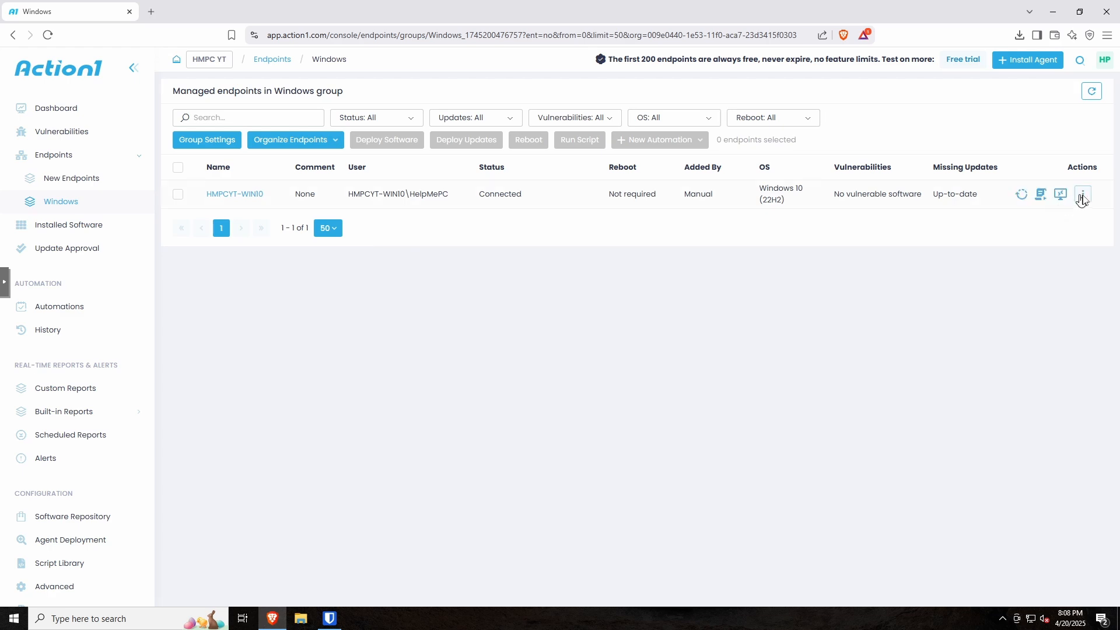
{"action": "left_click", "coordinate": [1082, 194]}
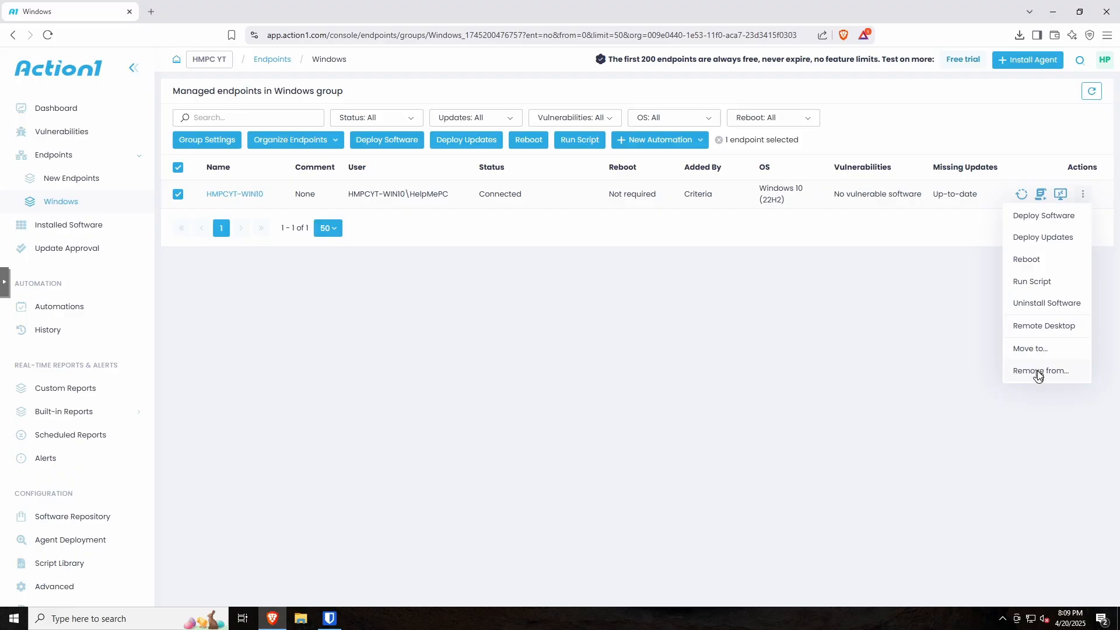
Step: Remove HMPCYT-WIN10 with 'Uninstall agents and remove endpoints from Action1', confirming the deletion twice
{"action": "left_click", "coordinate": [1037, 372]}
{"action": "left_click", "coordinate": [428, 334]}
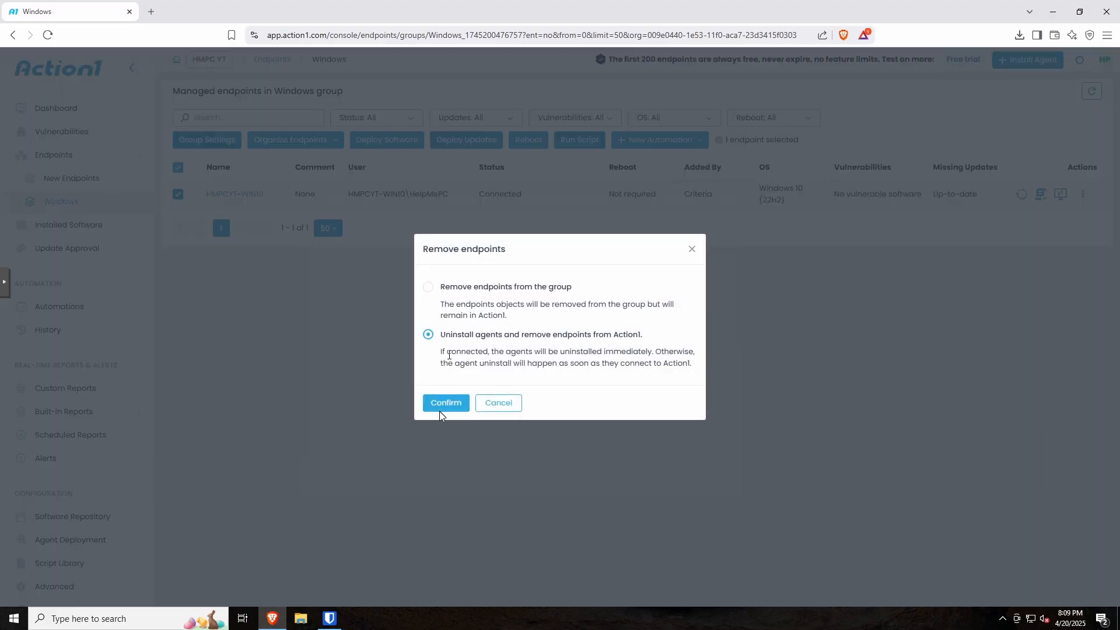
{"action": "left_click", "coordinate": [441, 415]}
{"action": "left_click", "coordinate": [441, 417]}
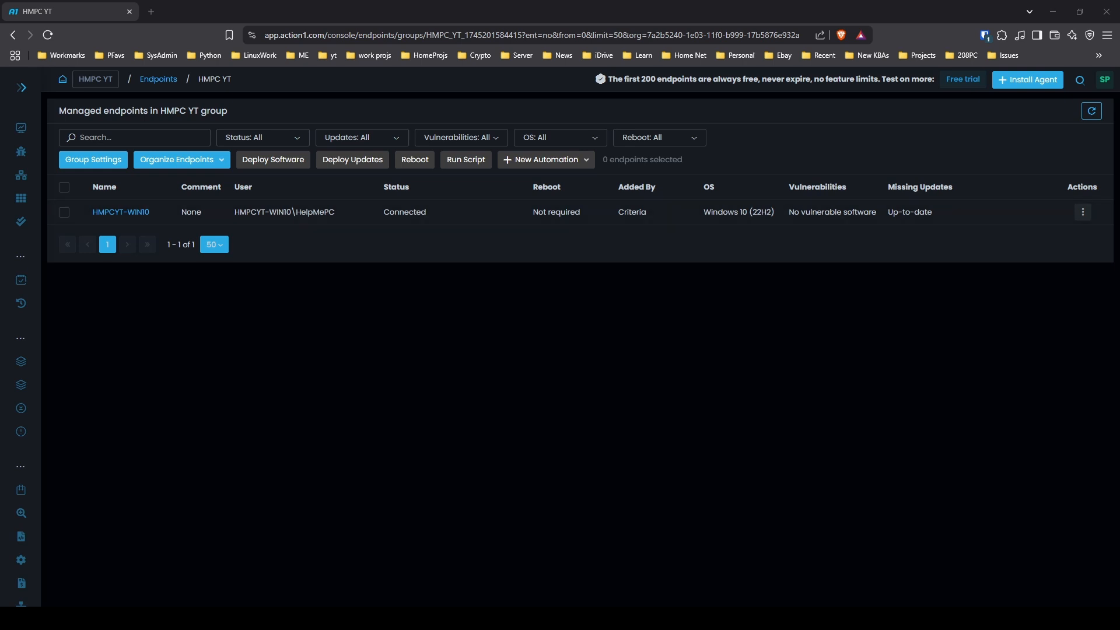
Step: Launch a Remote Desktop session to HMPCYT-WIN10 from its row's Actions column
{"action": "mouse_move", "coordinate": [21, 175]}
{"action": "mouse_move", "coordinate": [1060, 216]}
{"action": "left_click", "coordinate": [1061, 212]}
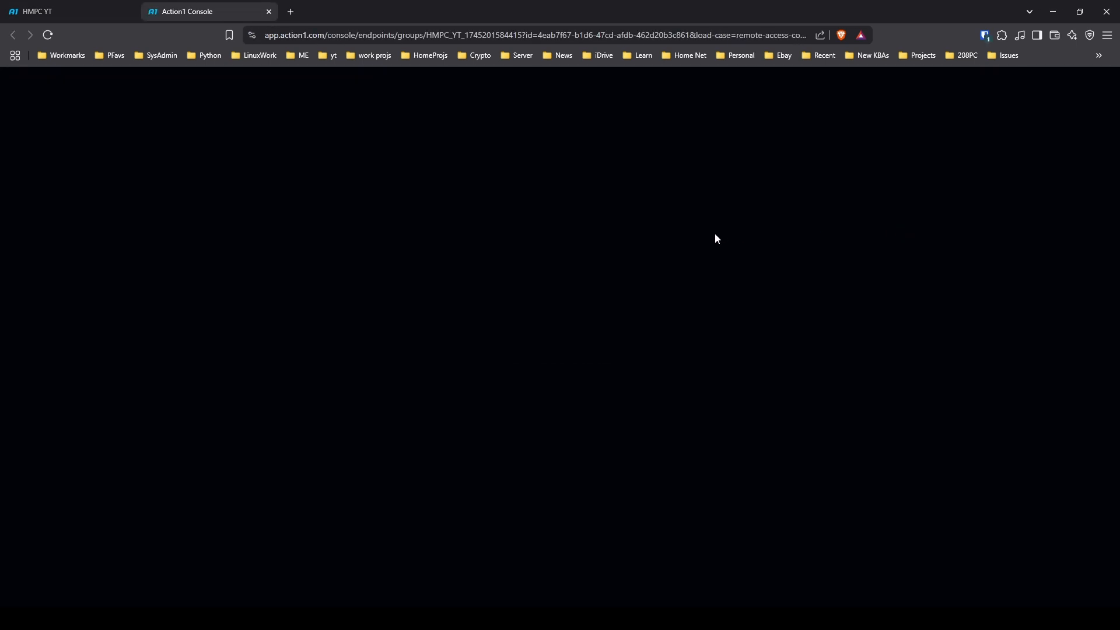